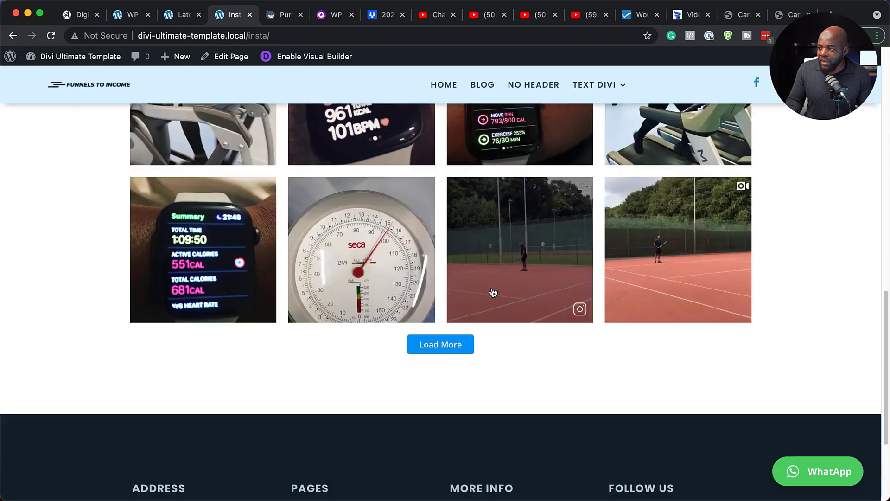
Review the Instagram feed on the insta page and browse several images of the moorland path post in its popup
scroll(493, 293, "up", 9)
scroll(493, 290, "up", 3)
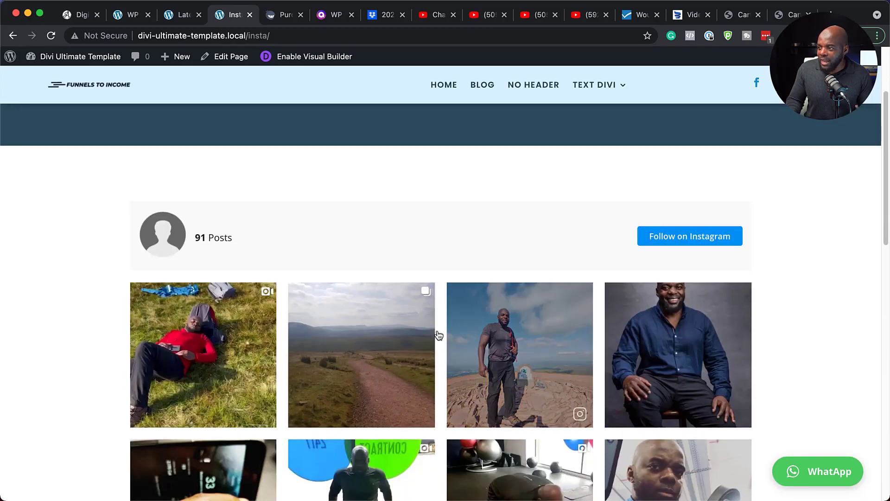
left_click(383, 361)
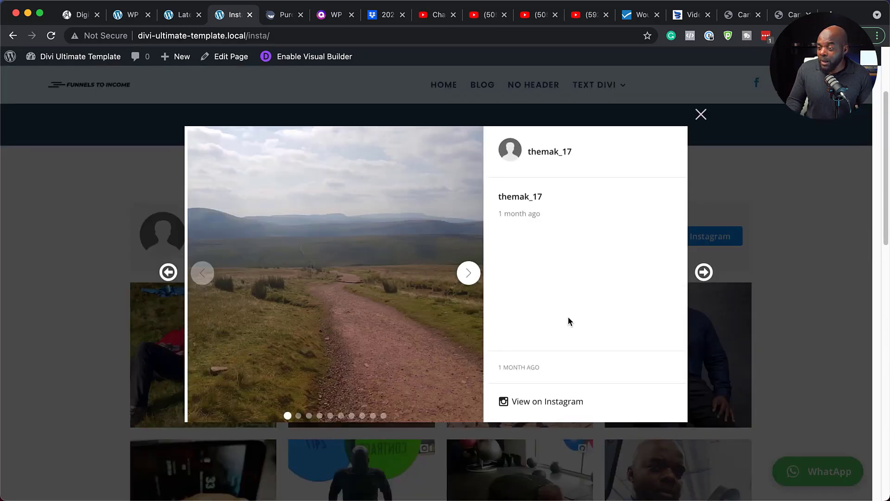
left_click(469, 274)
left_click(468, 274)
left_click(468, 275)
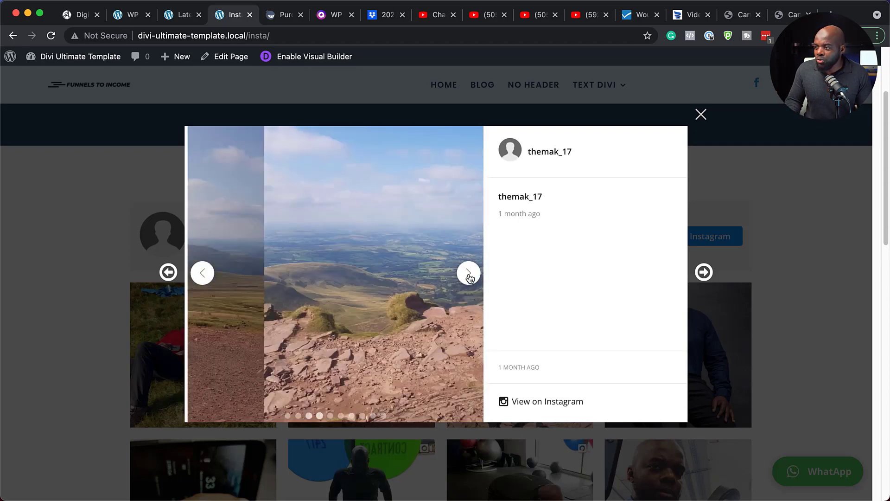
left_click(468, 275)
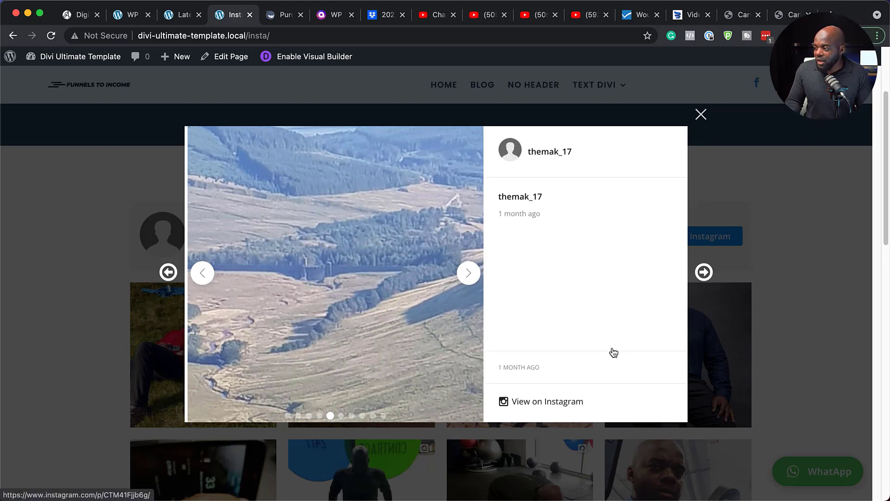
left_click(704, 116)
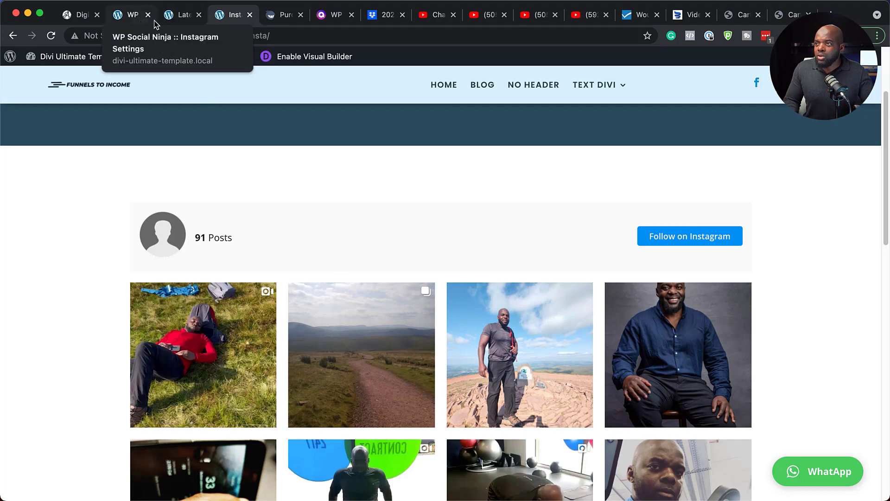
Review the video feed on the Latest YouTube Videos page, including the featured video and the thumbnail grid
left_click(179, 18)
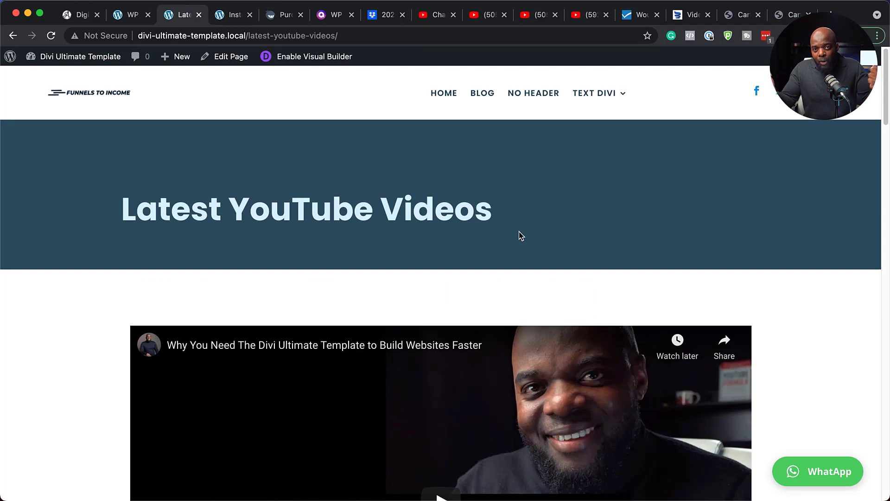
scroll(668, 294, "down", 3)
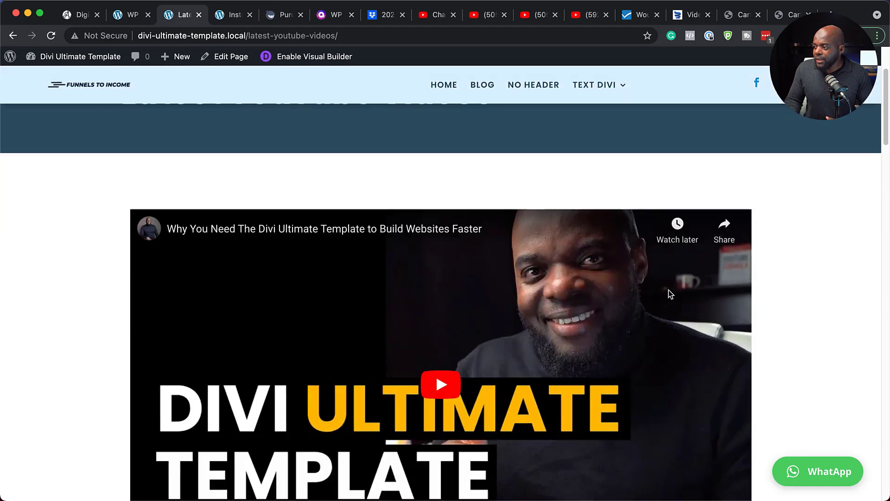
scroll(670, 295, "down", 5)
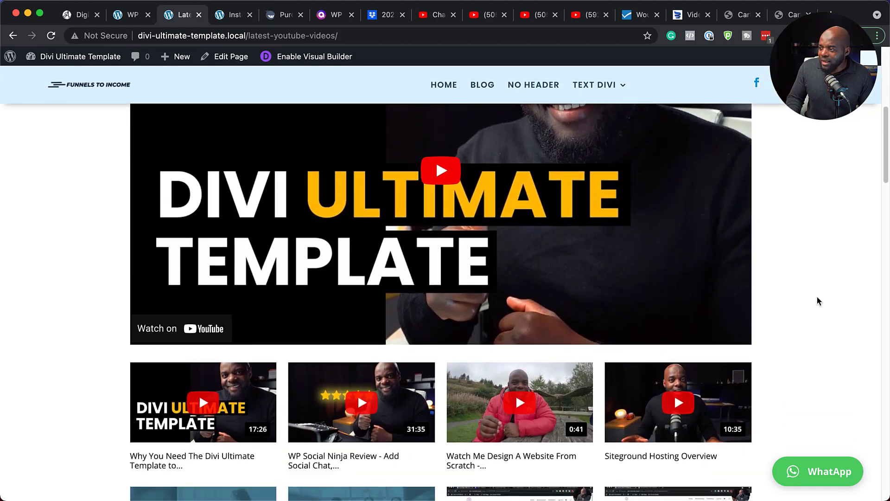
scroll(827, 369, "down", 1)
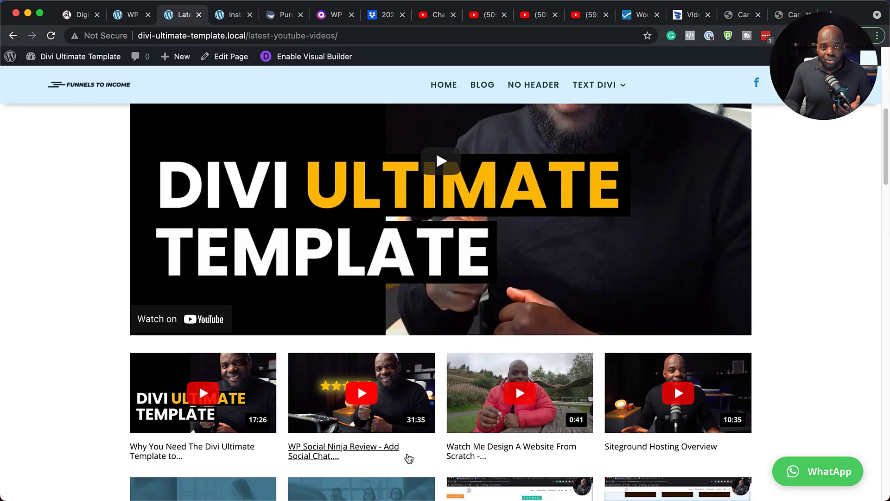
scroll(406, 461, "down", 5)
scroll(402, 460, "up", 9)
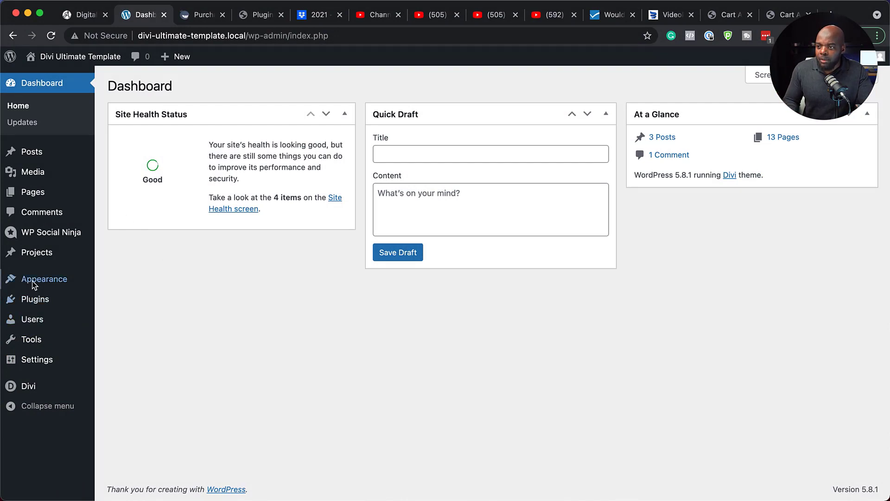
Search for "wp social ninja" among the plugins that can be added to the WordPress site
mouse_move(38, 303)
left_click(139, 318)
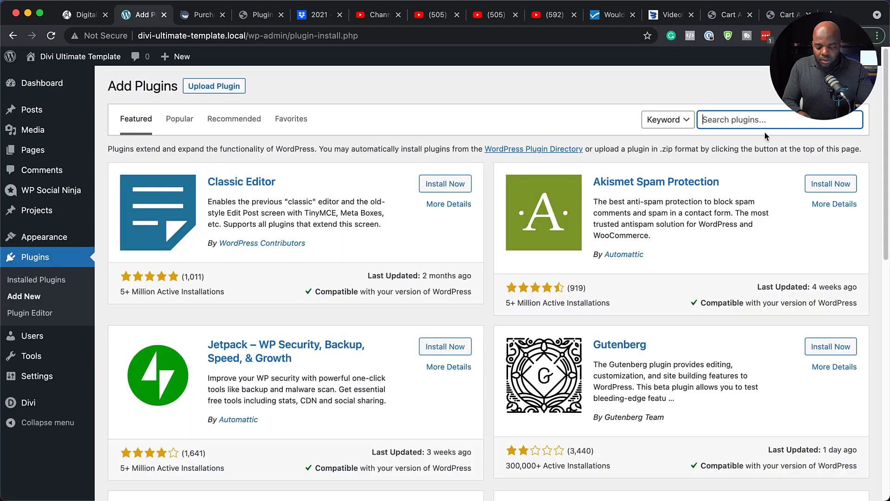
type("wp social ninja")
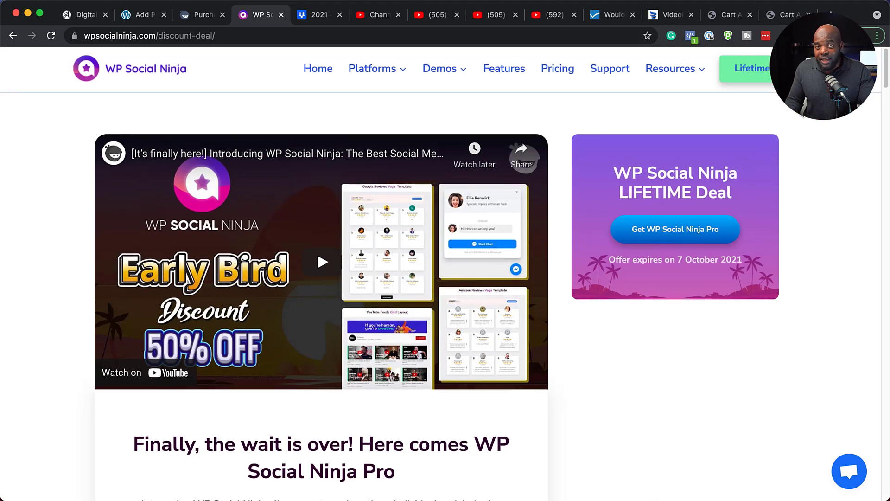
Examine the WP Social Ninja discount deal page for supported platforms, the competitor comparison, license prices and expert reviews
scroll(441, 274, "down", 8)
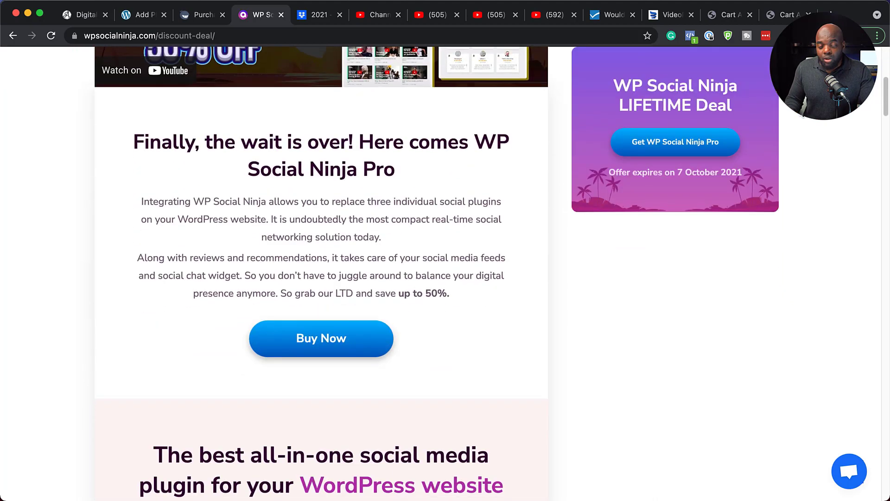
scroll(322, 273, "down", 16)
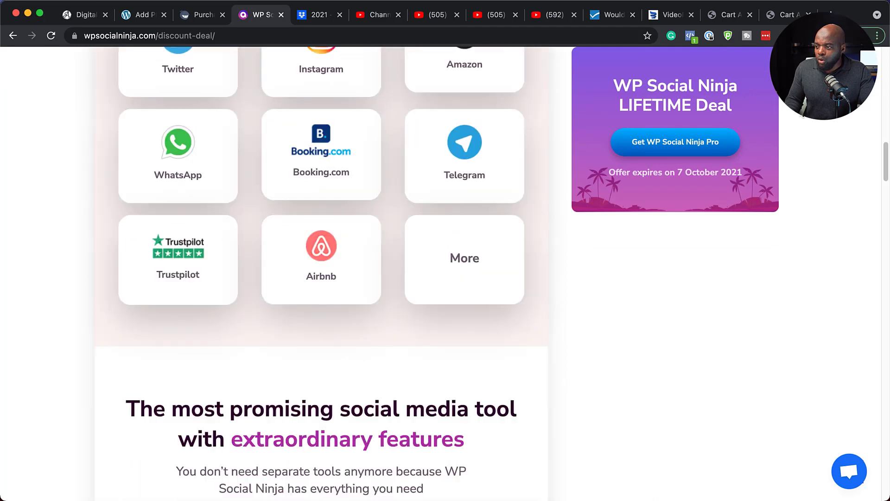
scroll(322, 274, "down", 20)
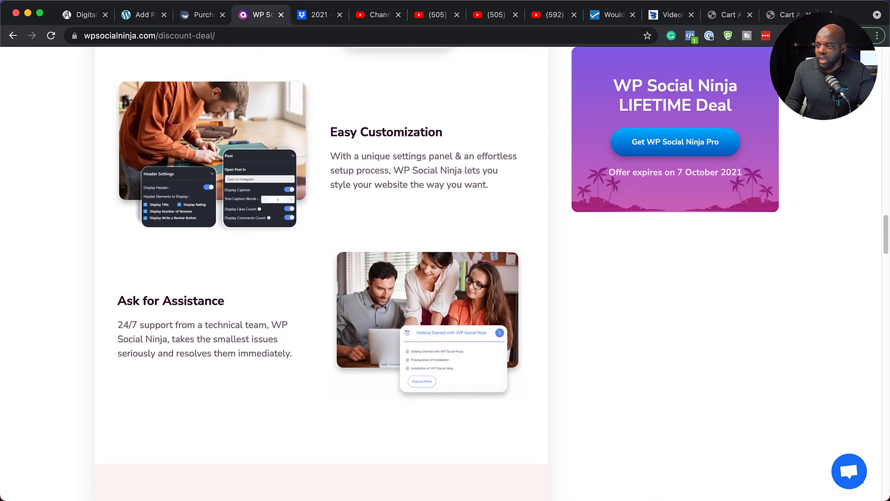
scroll(321, 273, "down", 5)
scroll(791, 136, "down", 1)
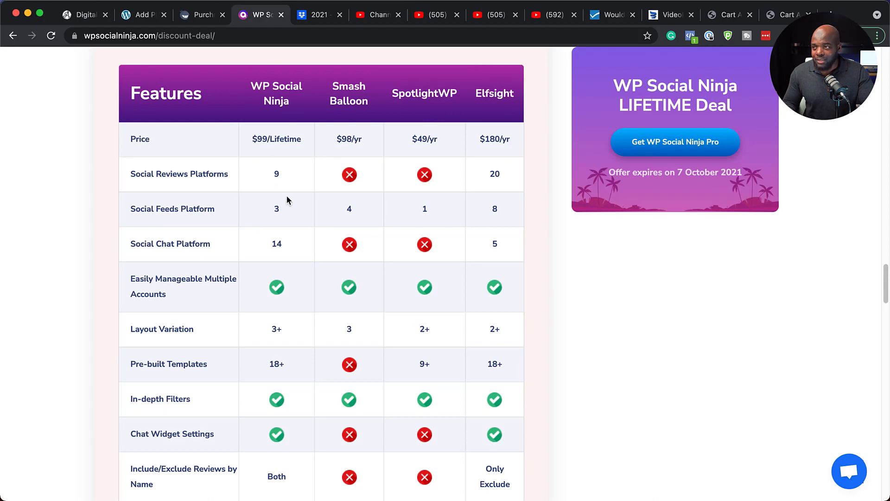
scroll(286, 200, "down", 10)
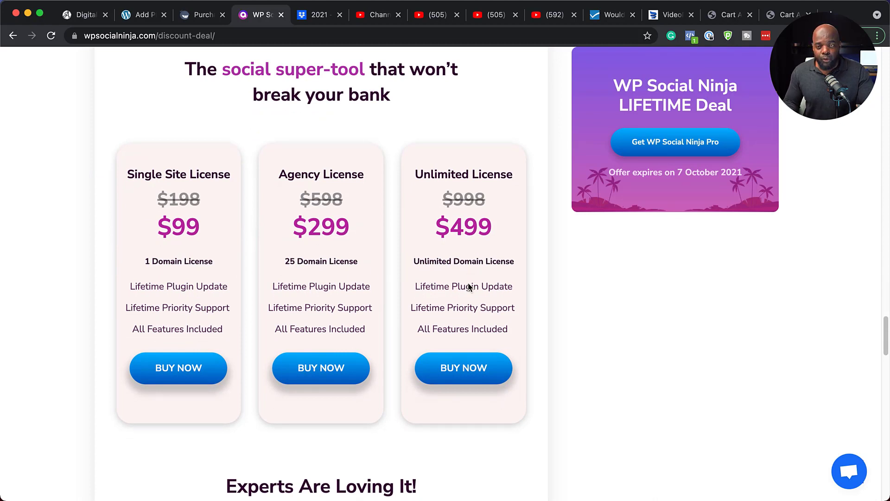
scroll(469, 288, "down", 3)
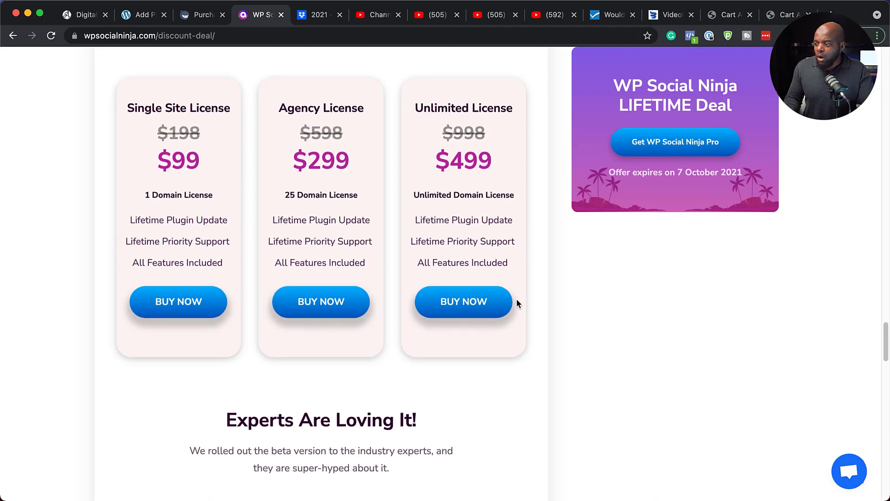
scroll(517, 300, "down", 5)
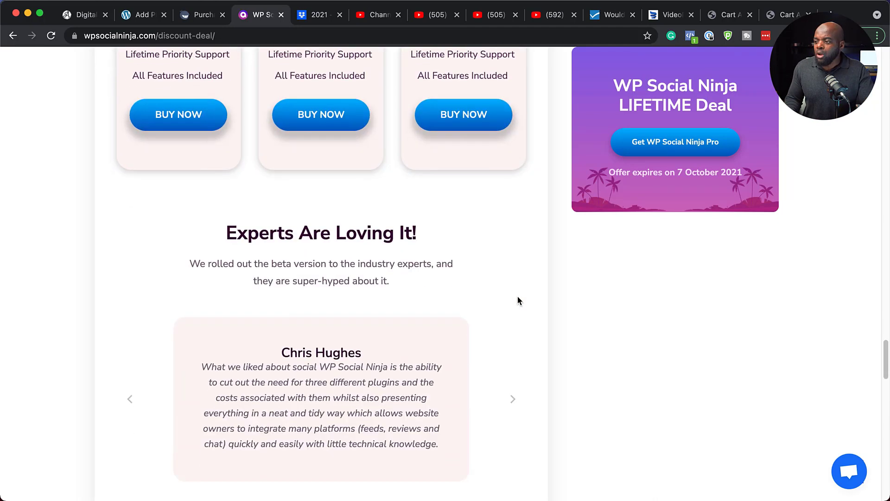
Download wp-social-ninja-pro-3.0.2.zip from the WP Manage Ninja purchase confirmation page after checking the payment subtotal
left_click(197, 16)
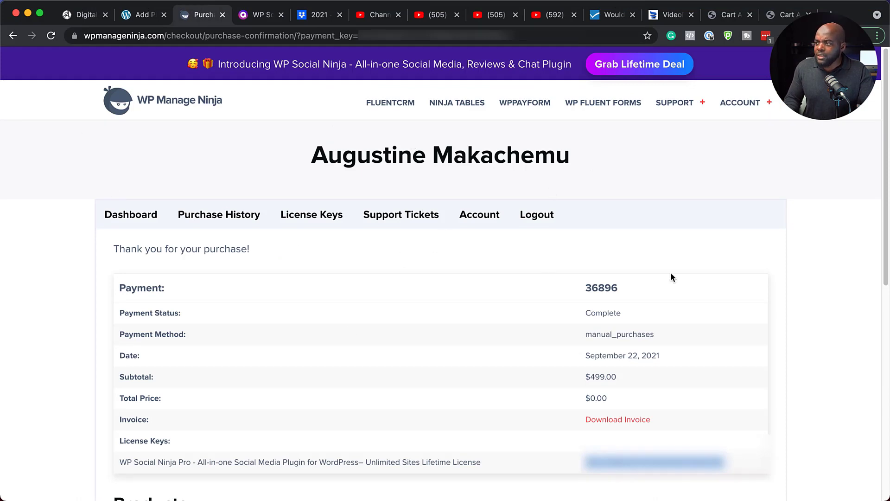
scroll(312, 345, "down", 1)
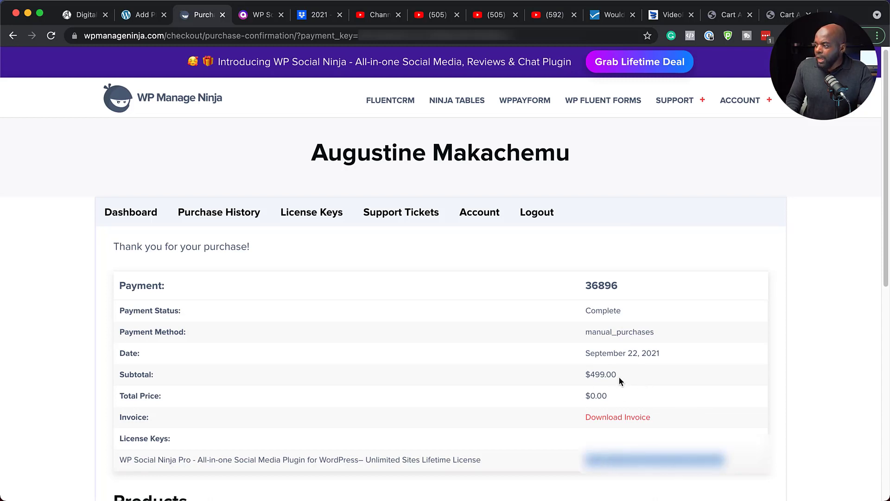
left_click_drag(618, 376, 570, 377)
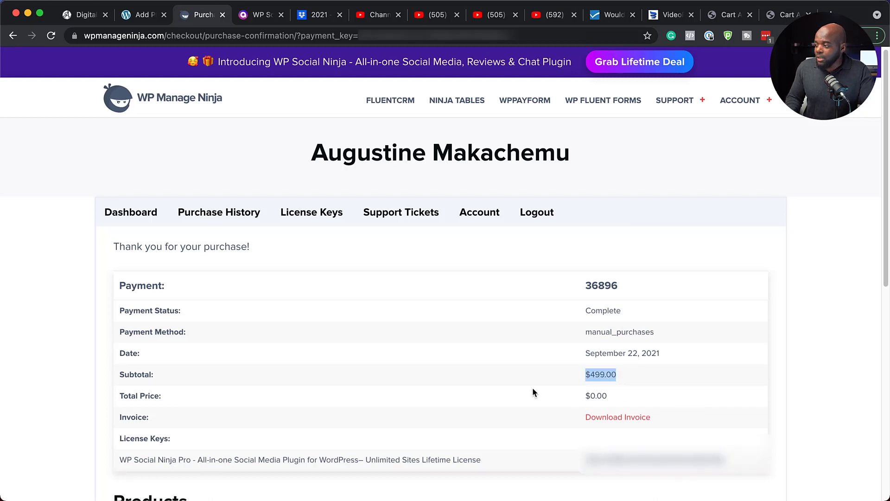
scroll(533, 390, "down", 5)
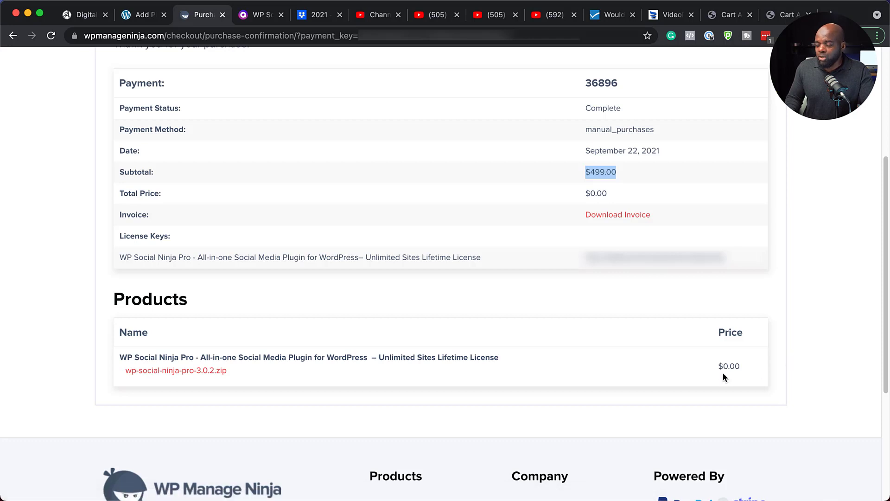
left_click(200, 371)
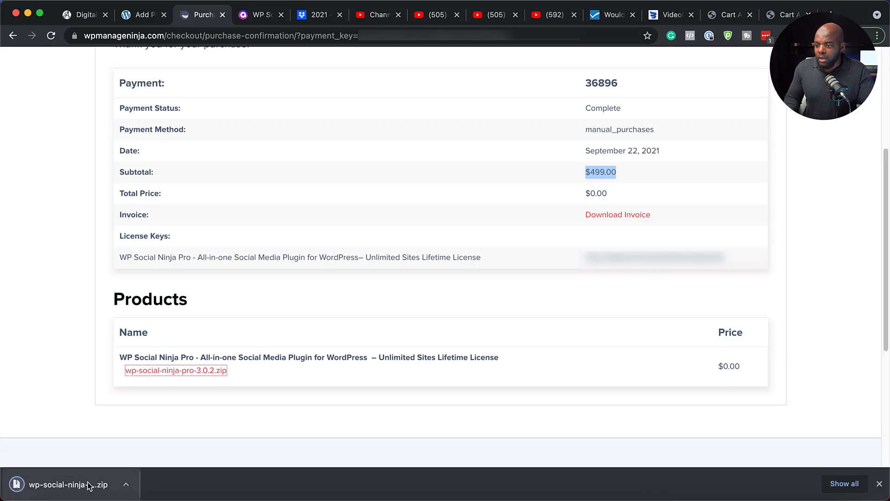
Load the downloaded WP Social Ninja Pro zip into the WordPress site's plugin uploader for installation
left_click(137, 15)
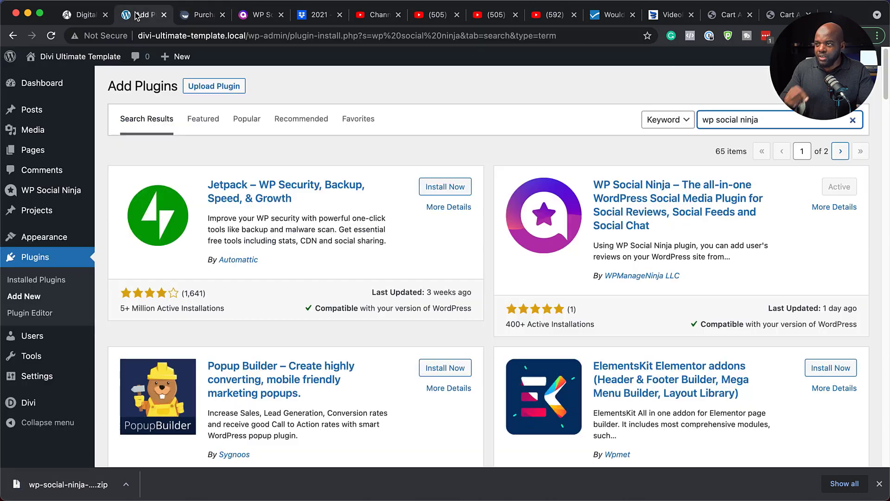
left_click(219, 90)
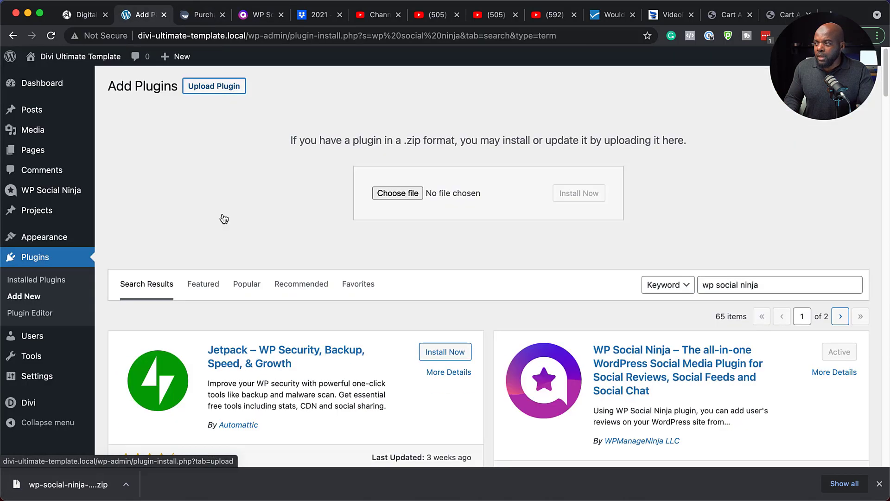
left_click_drag(75, 489, 517, 194)
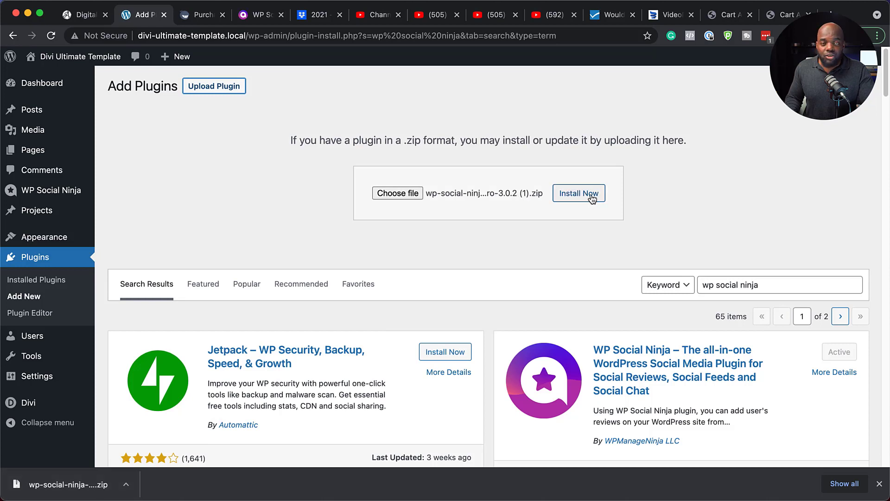
left_click(592, 198)
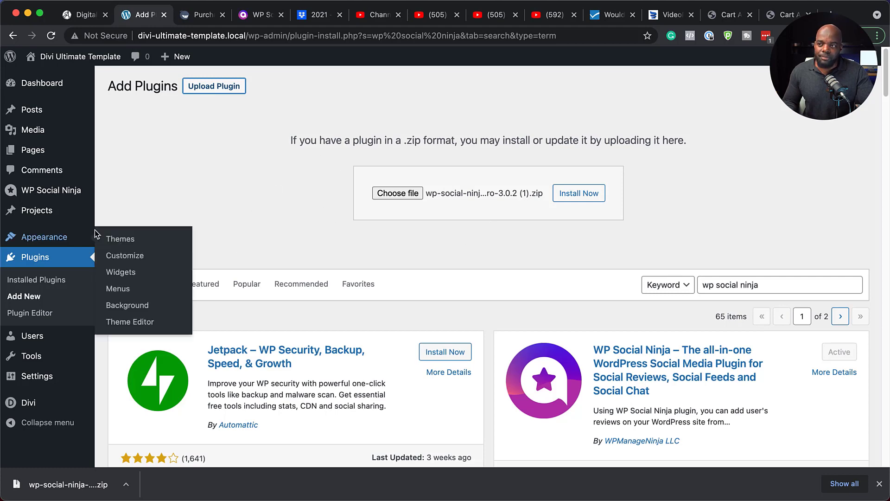
Check the license activation status in the license settings of WP Social Ninja
left_click(70, 191)
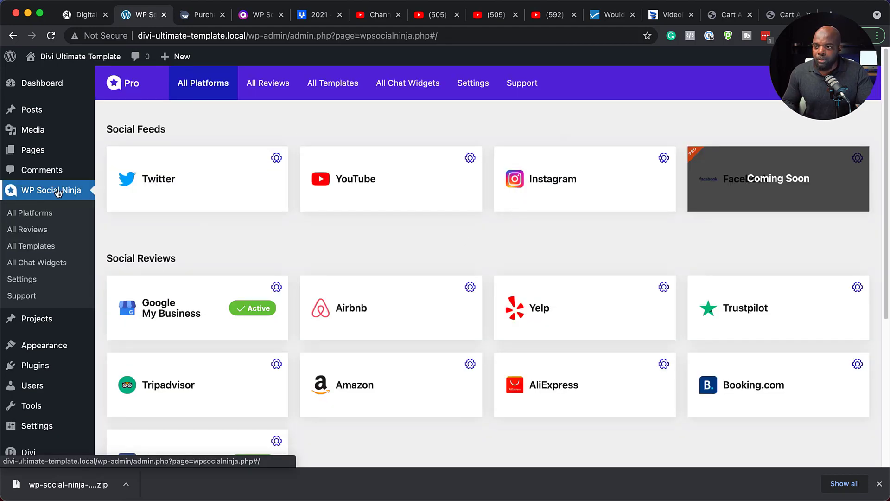
left_click(30, 281)
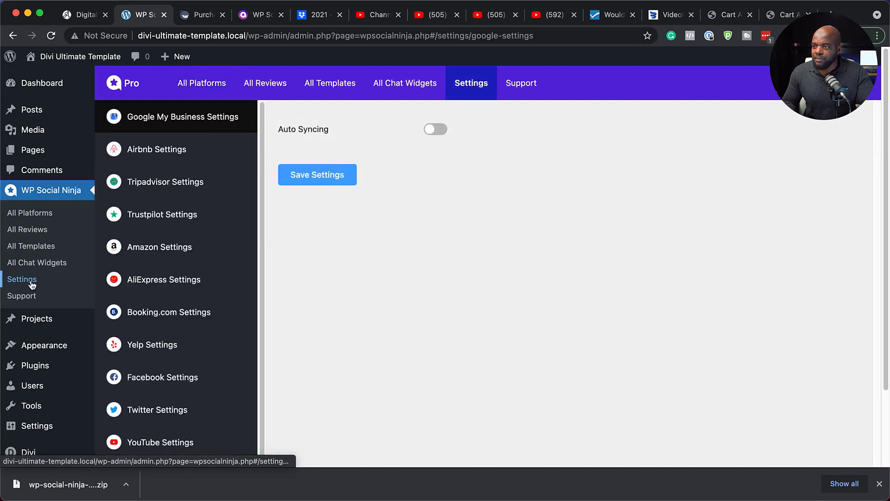
scroll(152, 324, "down", 1)
scroll(151, 325, "down", 3)
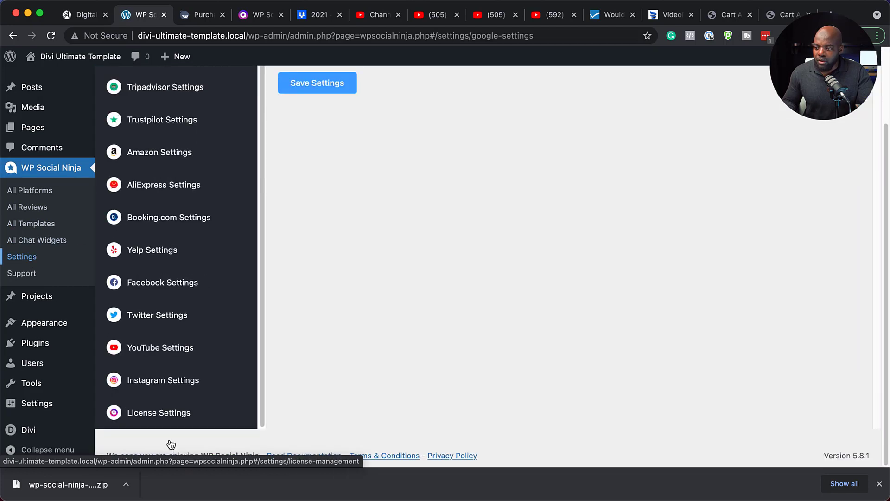
left_click(178, 417)
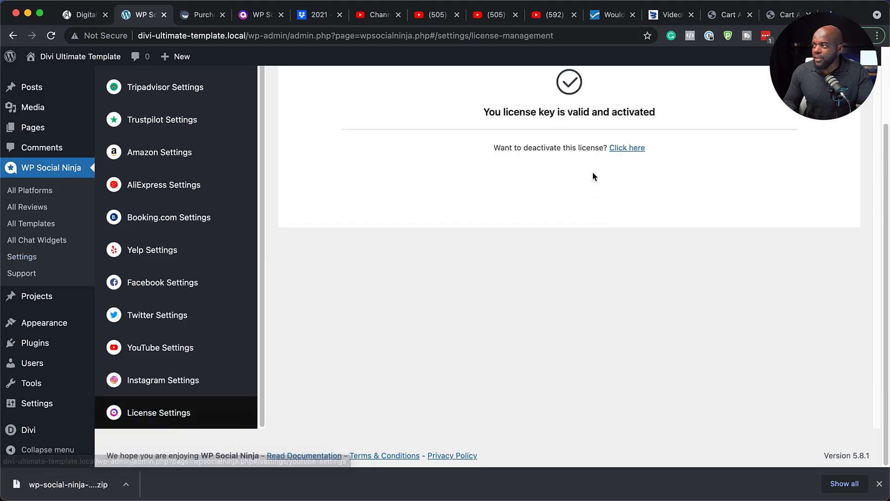
scroll(530, 199, "up", 3)
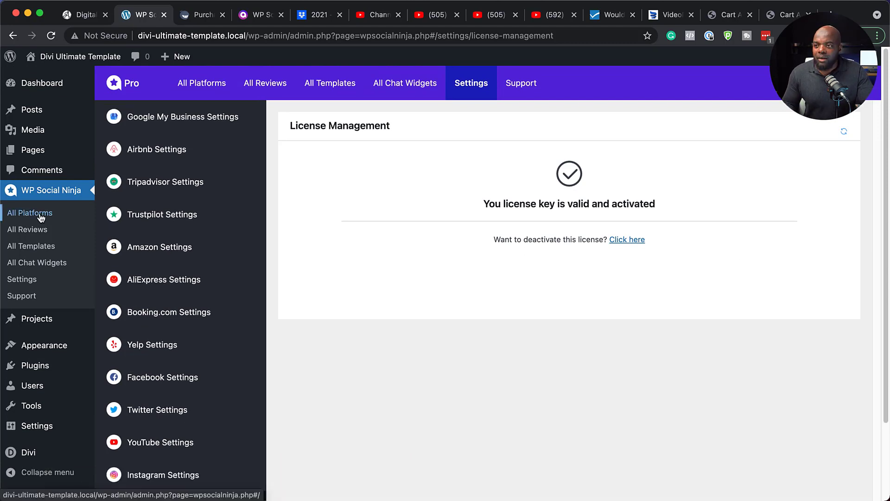
Connect a Twitter account to WP Social Ninja by logging in to Twitter for the access token and secret key
left_click(41, 218)
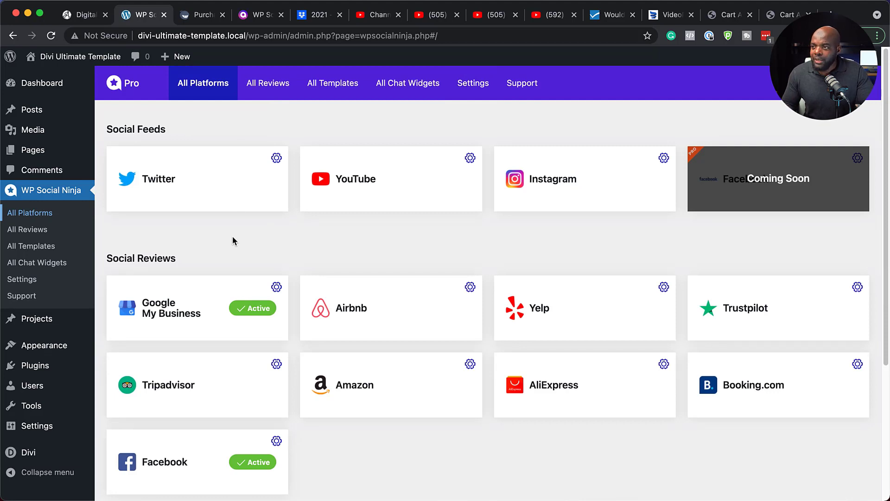
left_click(277, 159)
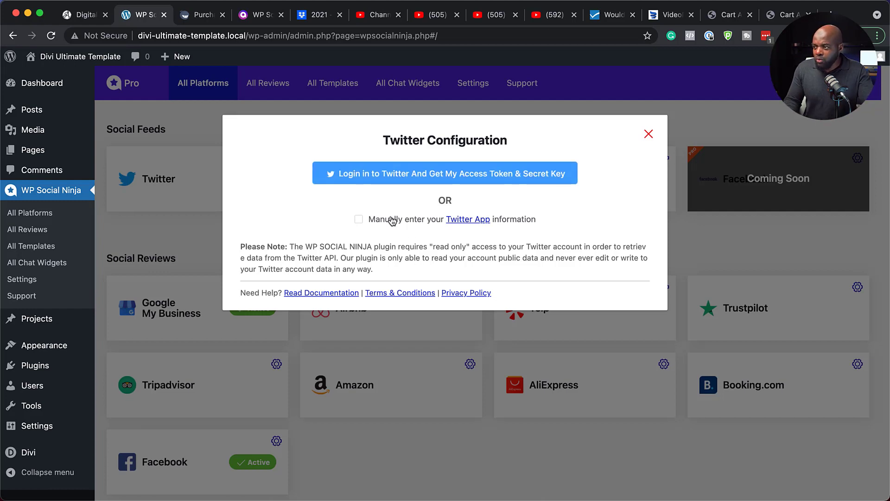
left_click(452, 177)
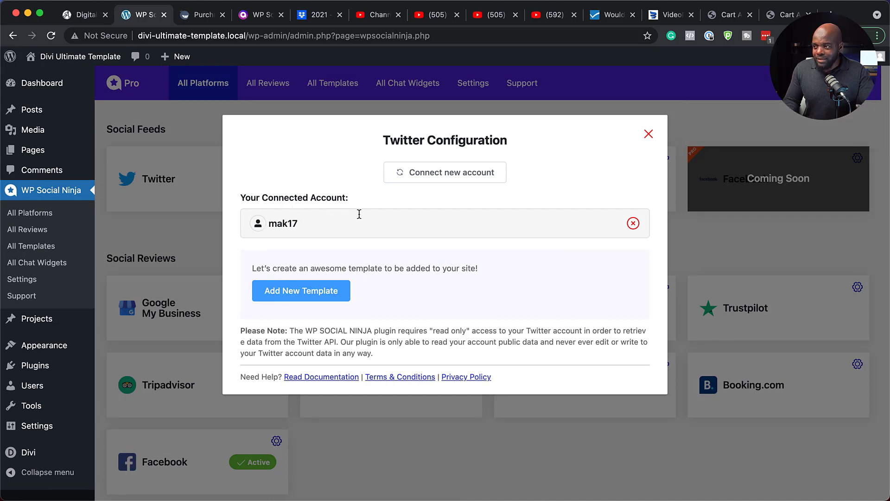
left_click(649, 134)
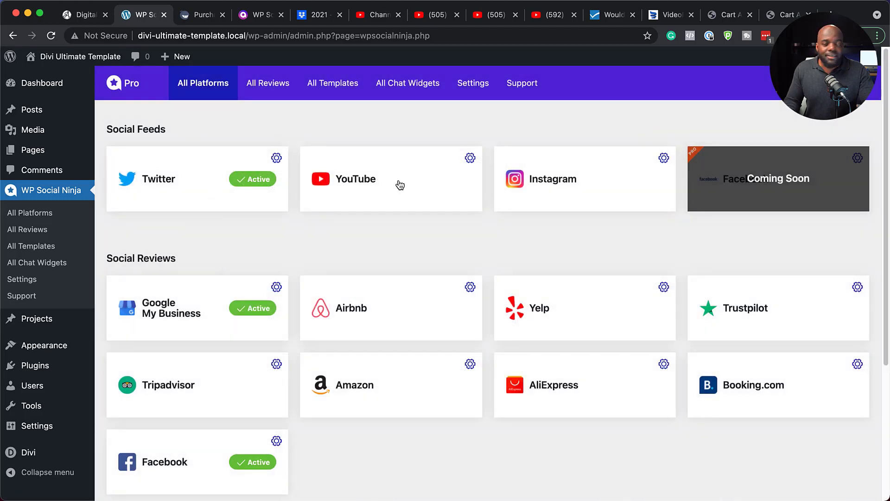
Choose OAuth 2.0 as the YouTube credentials type and allow Social Ninja to view the YouTube channel of the chosen Google account
left_click(470, 158)
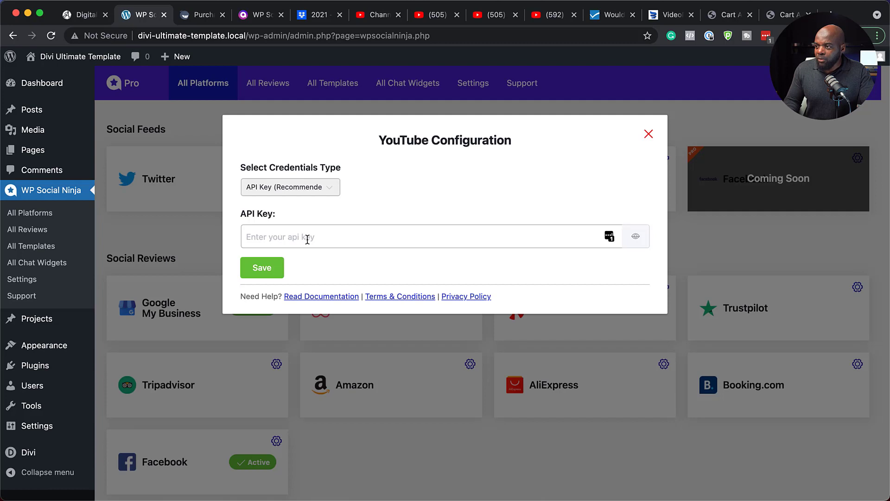
left_click(332, 190)
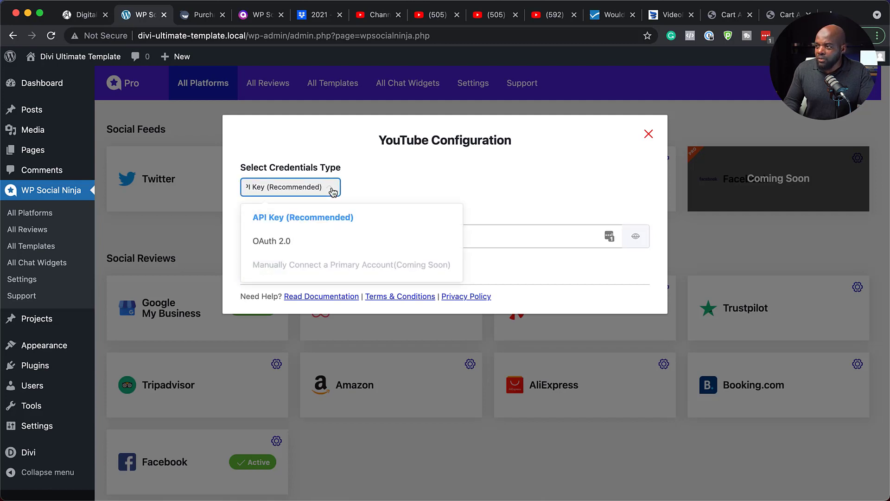
left_click(290, 243)
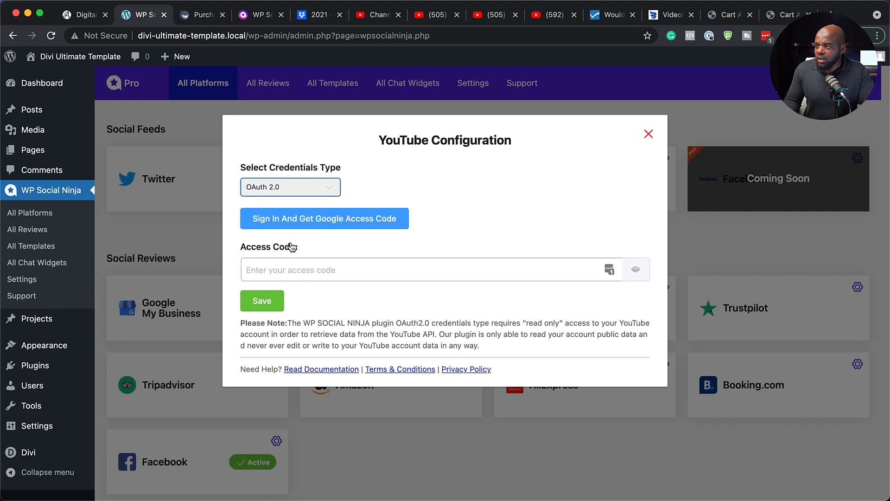
left_click(368, 224)
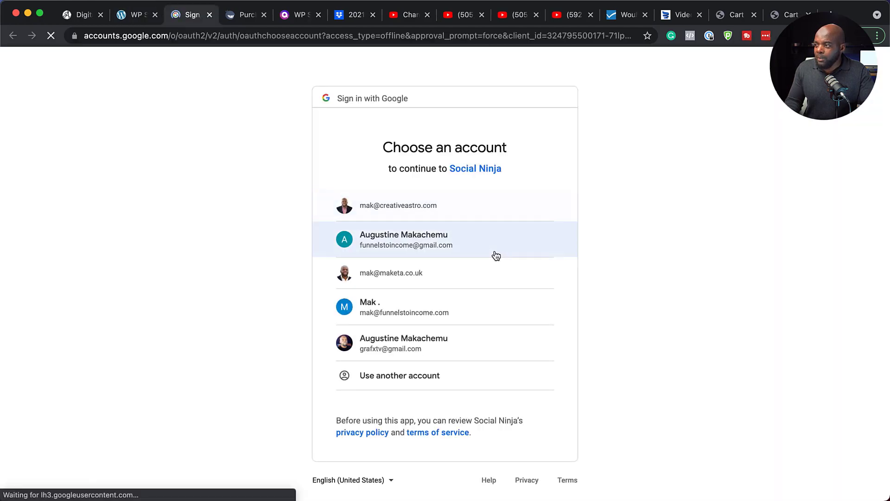
left_click(427, 206)
scroll(525, 358, "down", 1)
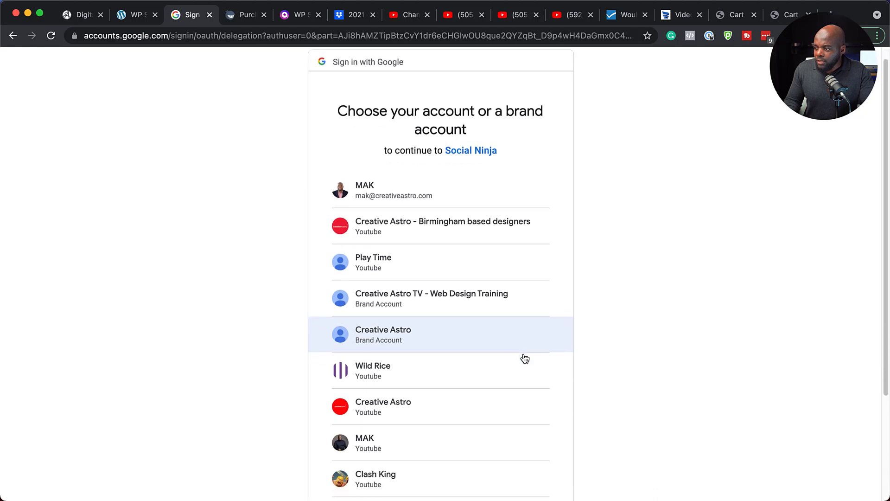
left_click(374, 444)
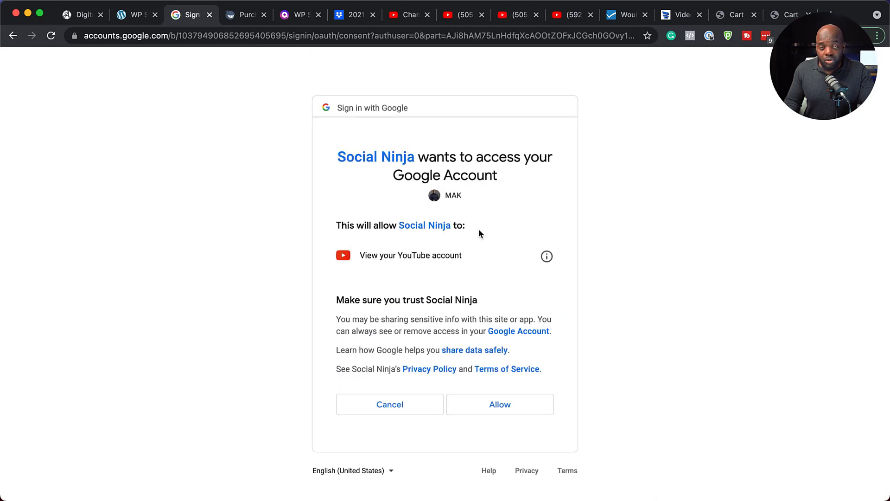
left_click(509, 404)
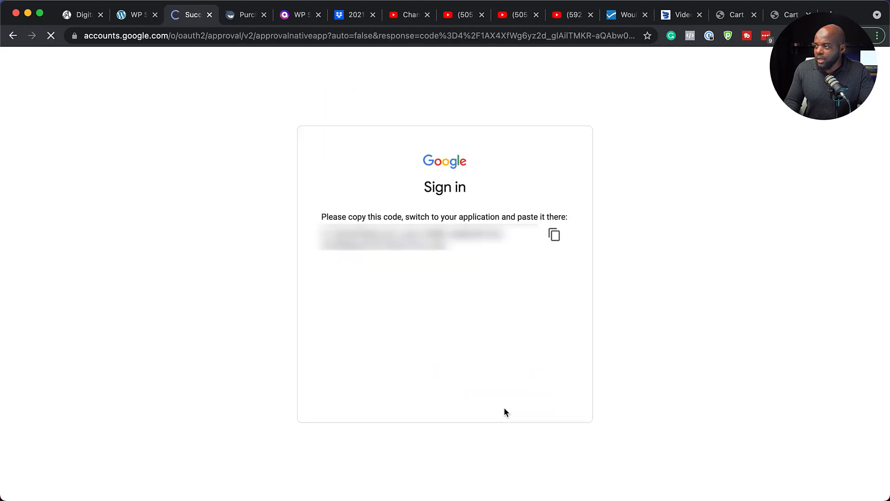
Copy the Google access code, paste it into the YouTube configuration's access code field and save it
left_click(556, 236)
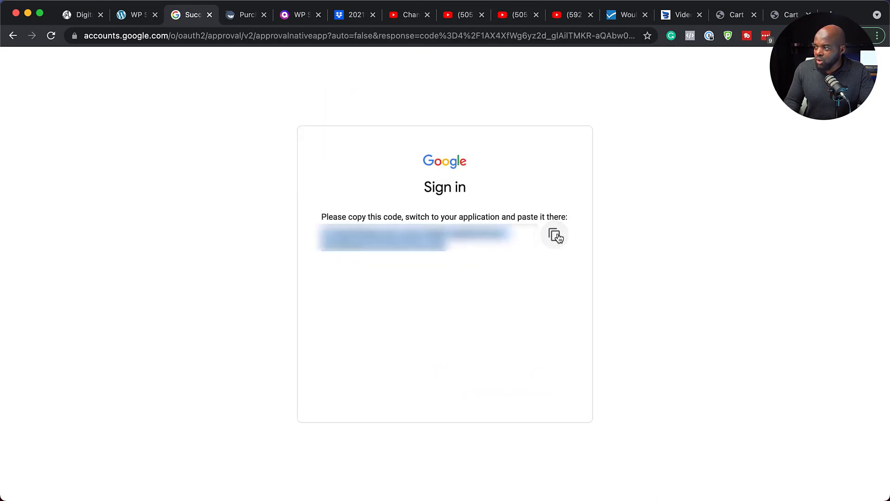
left_click(136, 15)
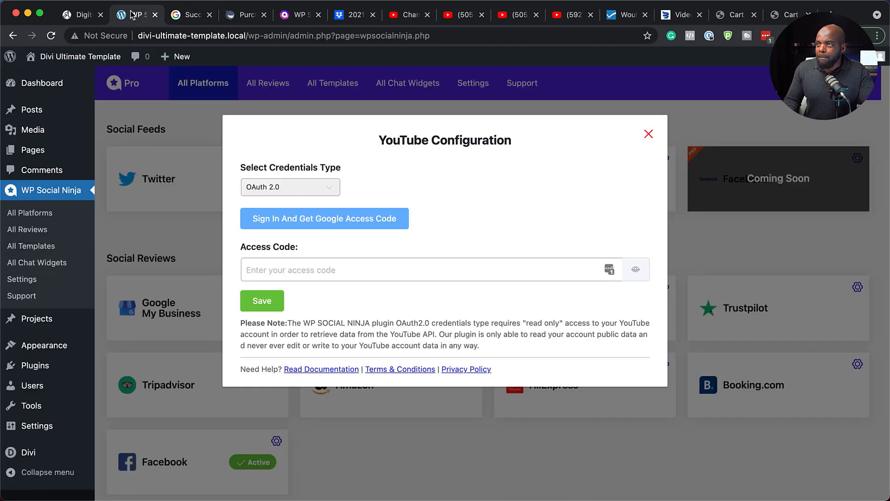
left_click(325, 271)
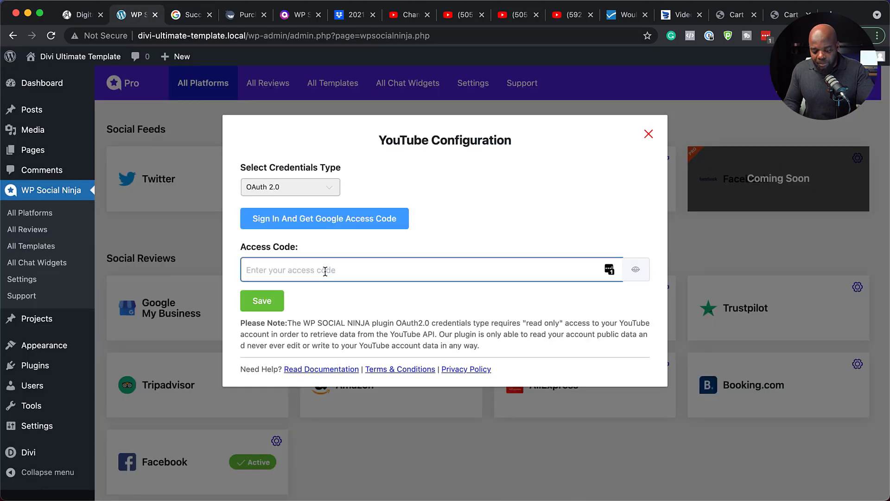
key("super+v")
left_click(271, 304)
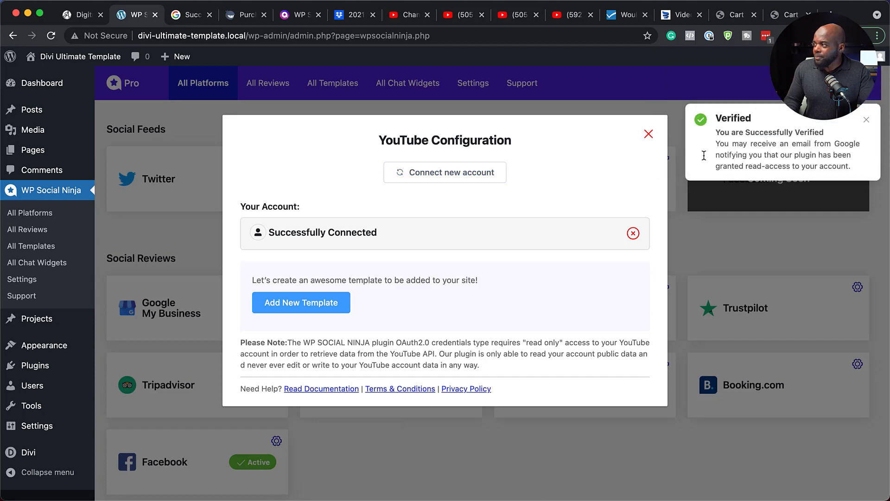
left_click(648, 134)
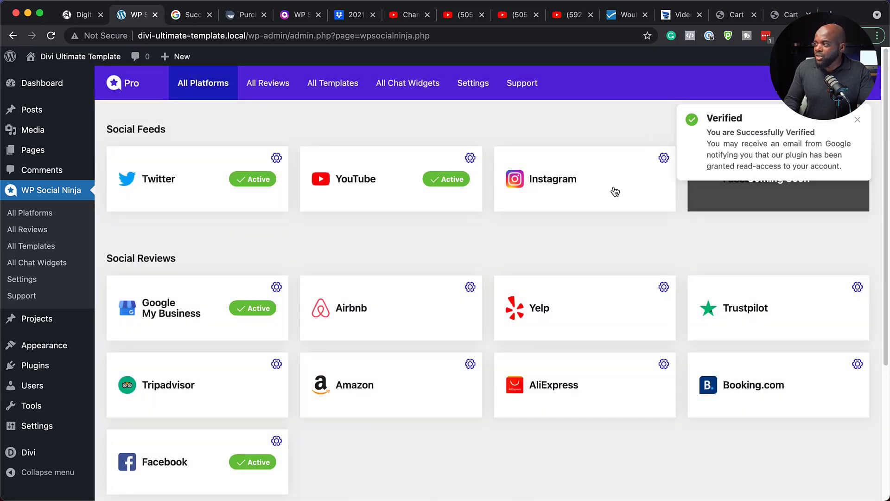
left_click(857, 121)
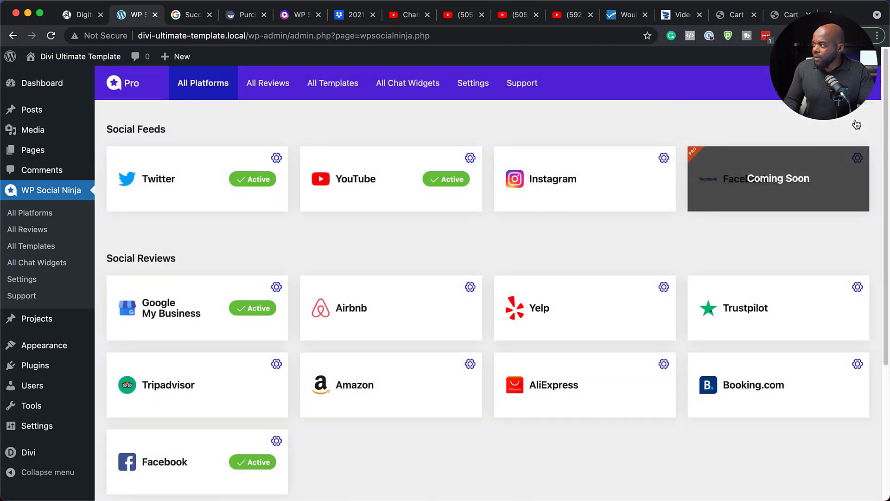
Connect a personal Instagram account to WP Social Ninja and allow it to access the account information
left_click(664, 158)
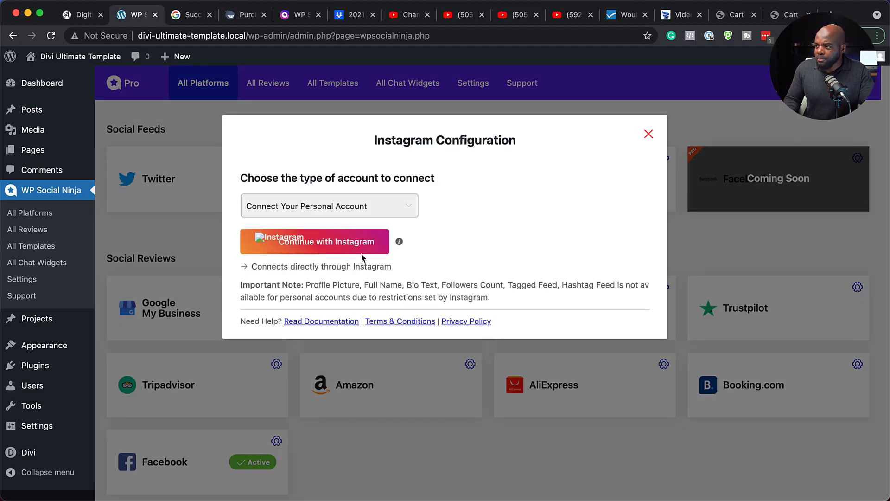
left_click(340, 247)
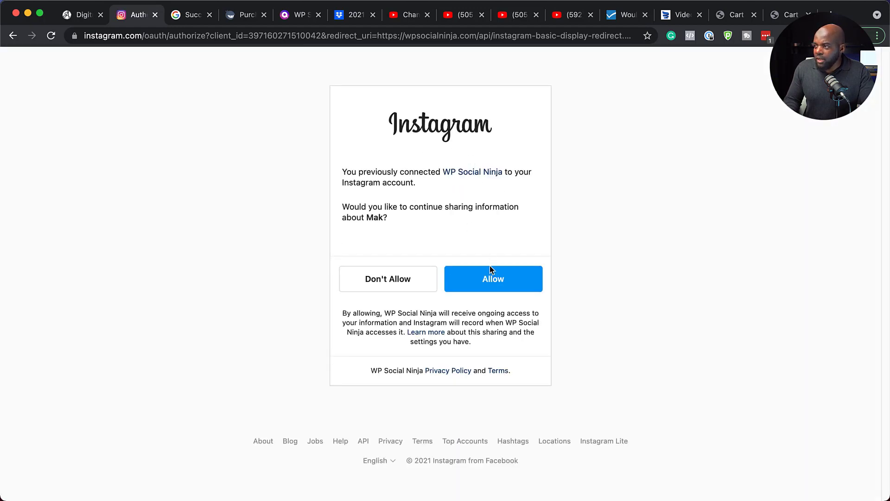
left_click(501, 284)
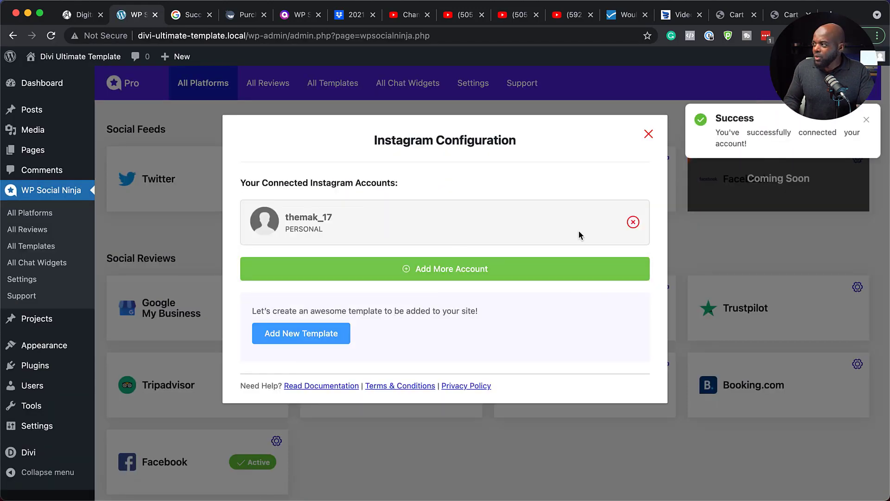
left_click(649, 134)
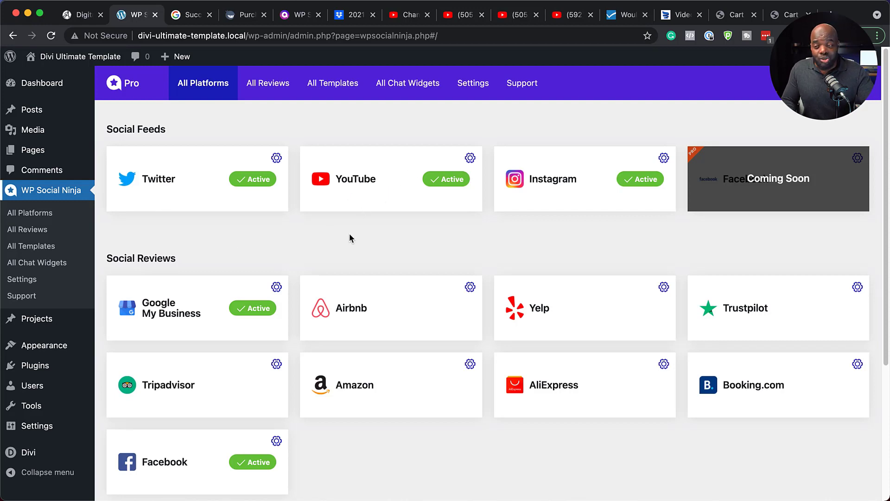
Add a new Instagram template for the connected account
left_click(353, 87)
left_click(501, 190)
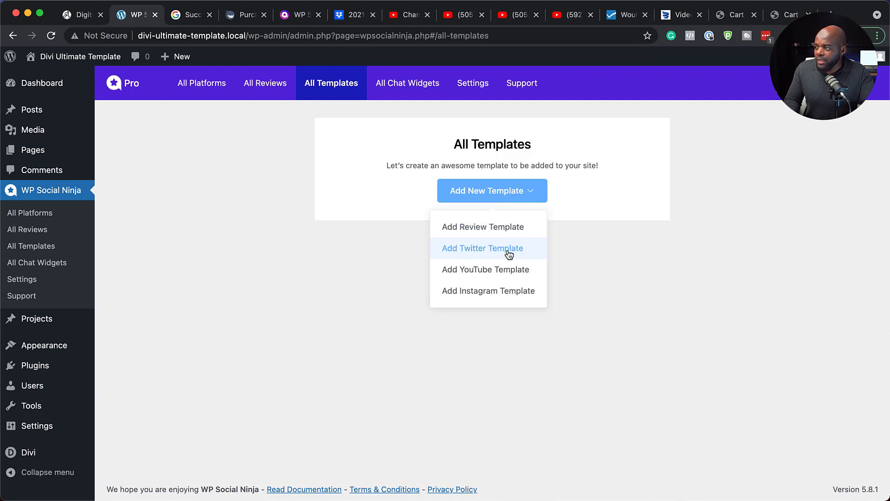
left_click(523, 294)
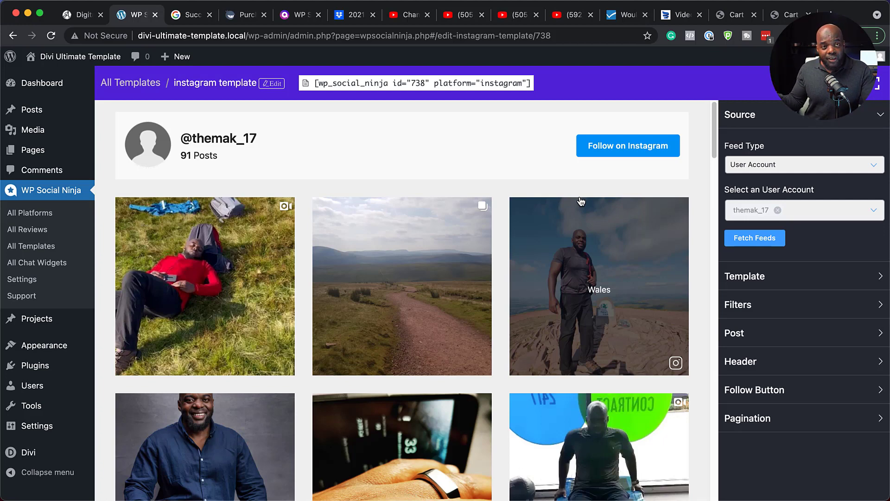
Try Template 2 on the Instagram feed and switch back to Template 1
left_click(791, 284)
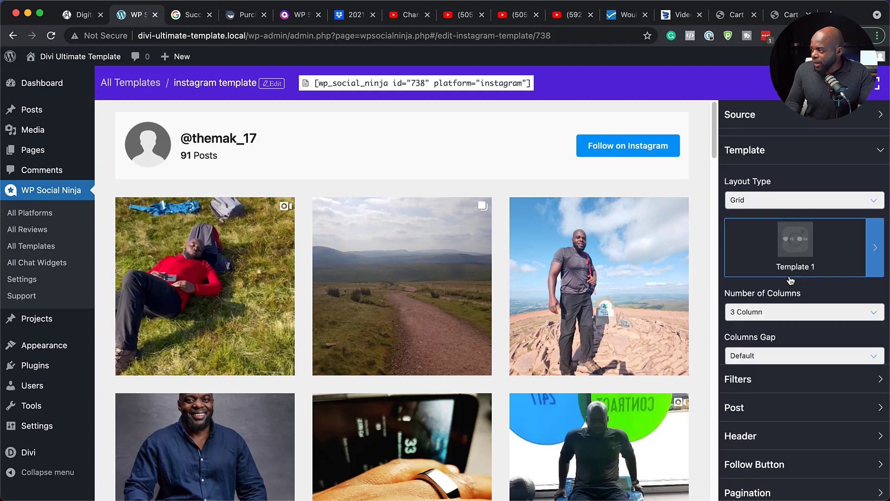
left_click(878, 244)
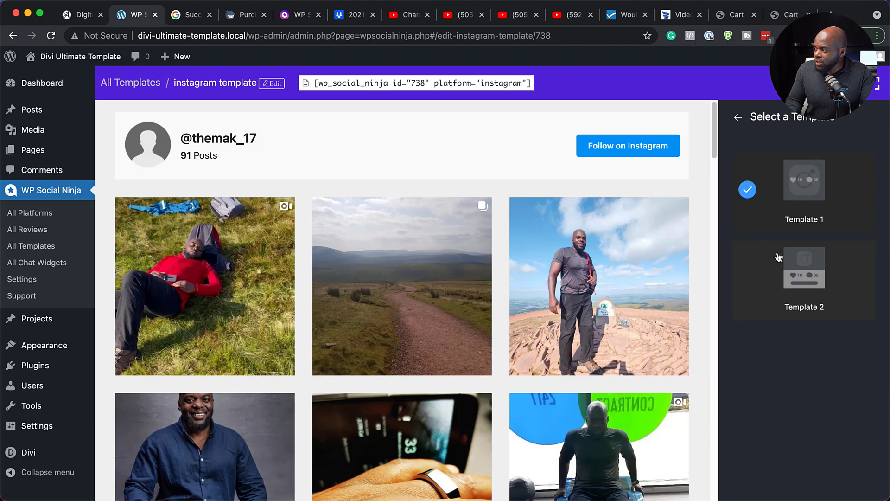
left_click(757, 277)
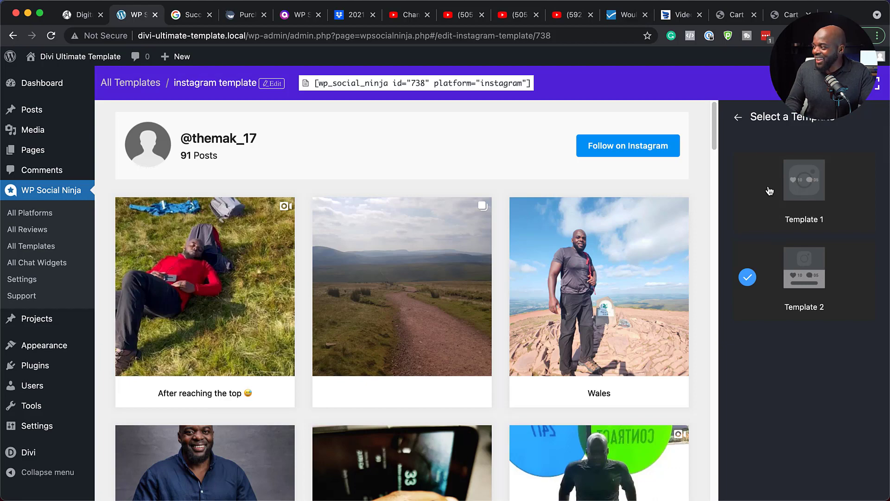
left_click(810, 181)
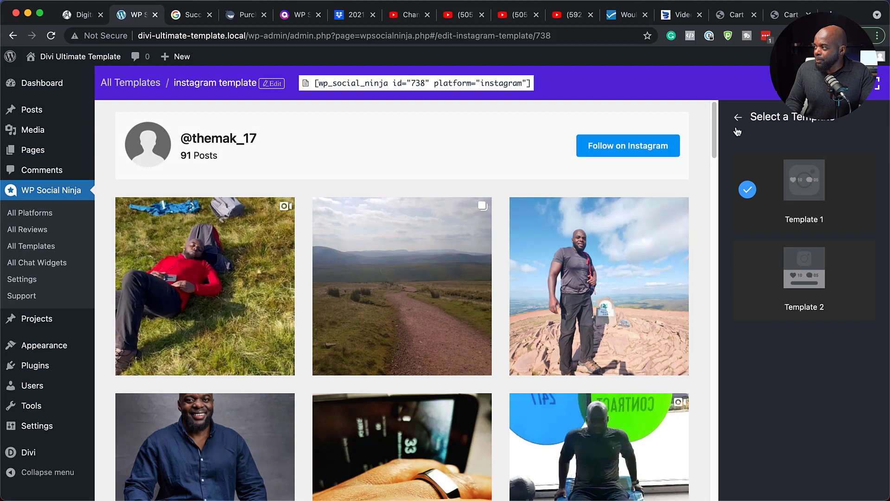
left_click(738, 117)
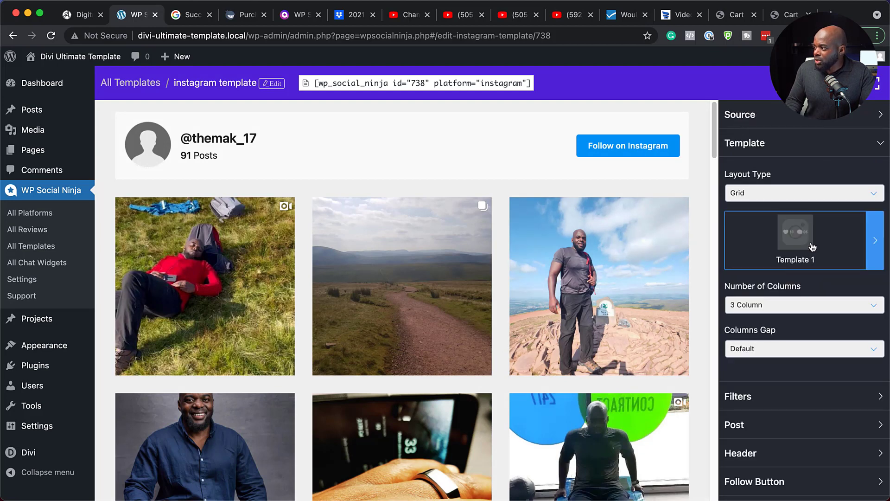
Set the Instagram grid to 4 columns and its columns gap to Small after trying Narrow
left_click(777, 309)
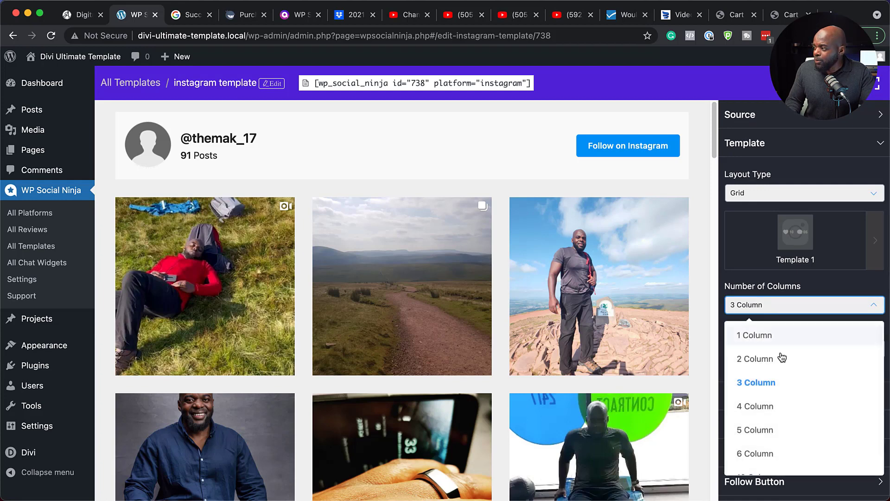
left_click(779, 408)
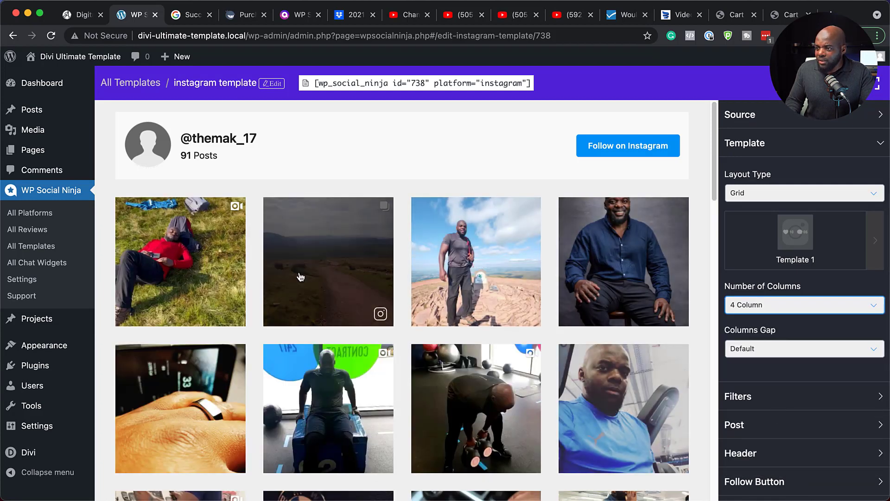
scroll(771, 363, "down", 1)
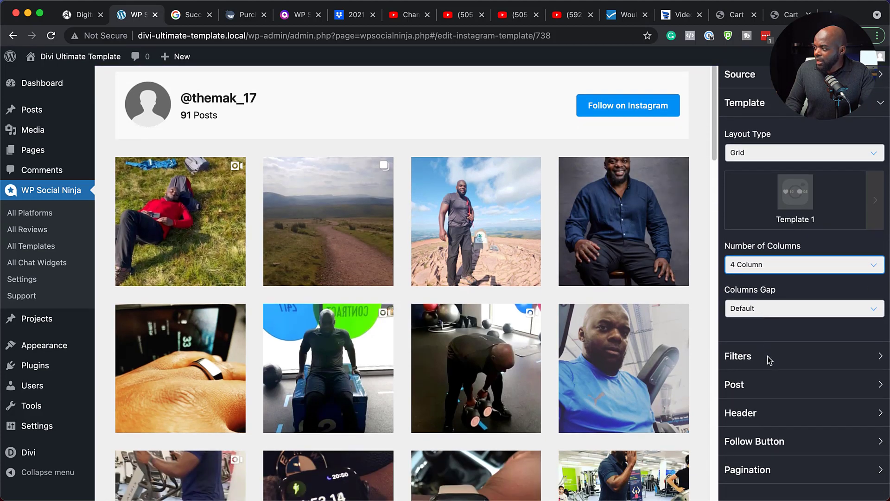
left_click(765, 314)
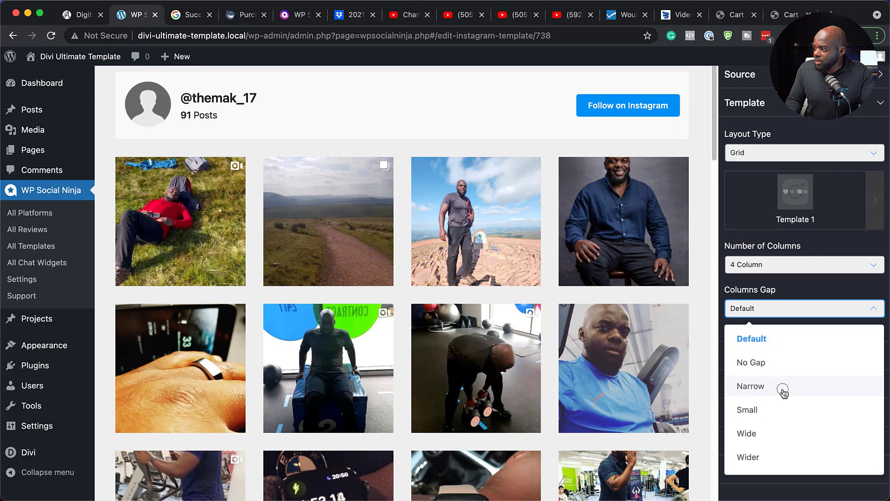
left_click(784, 391)
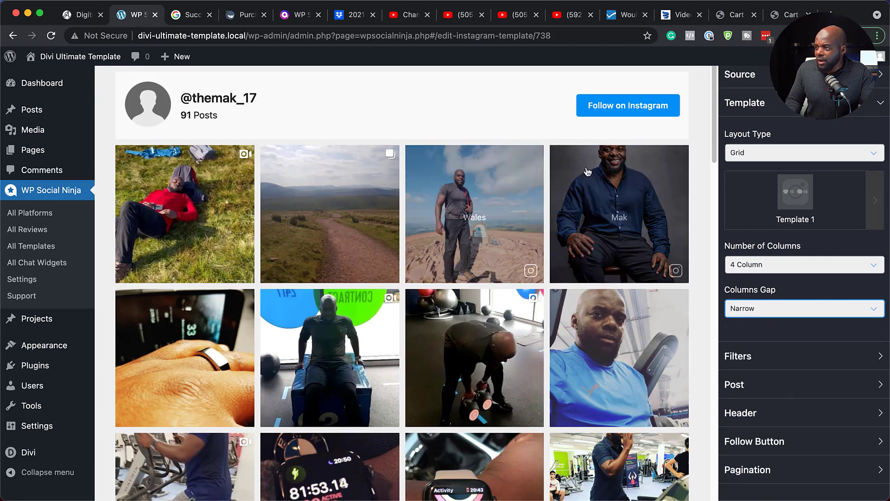
left_click(796, 313)
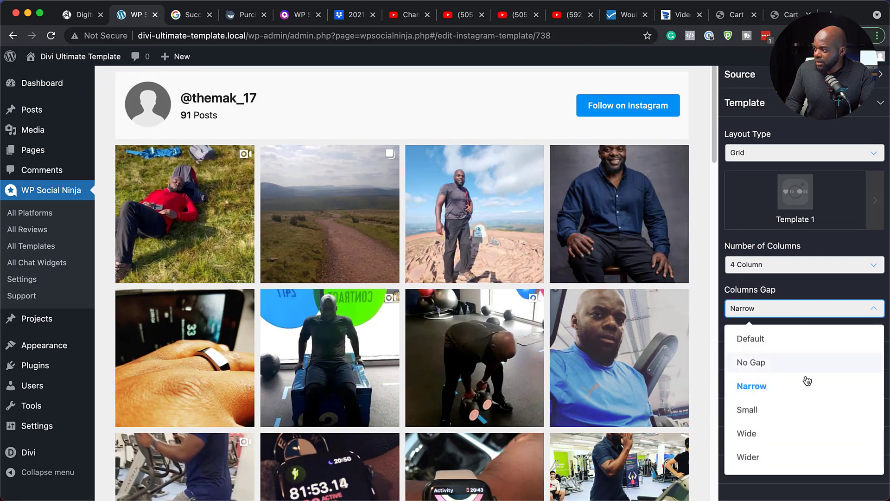
left_click(792, 410)
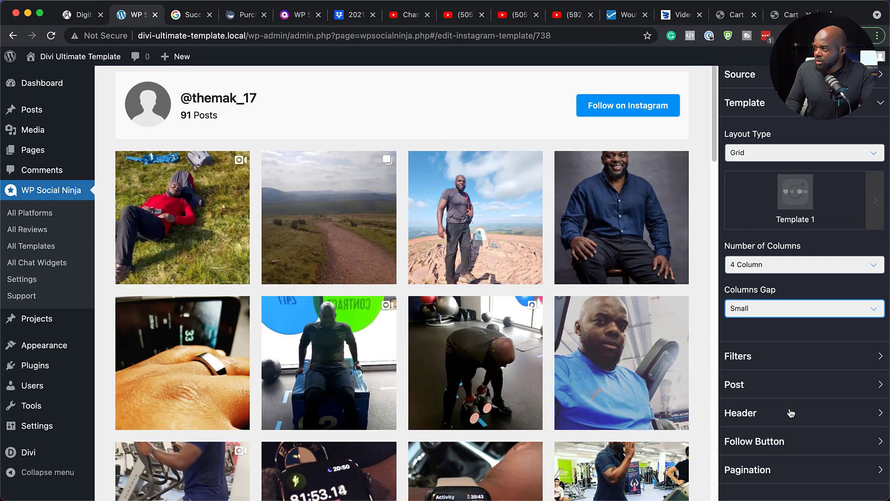
Set the Instagram feed's number of posts to display to 20 after trying 40
left_click(748, 358)
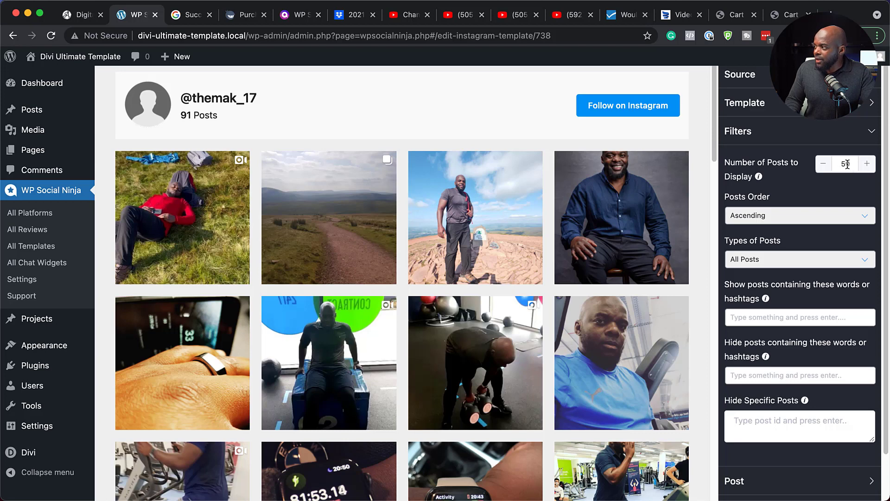
left_click_drag(848, 164, 829, 166)
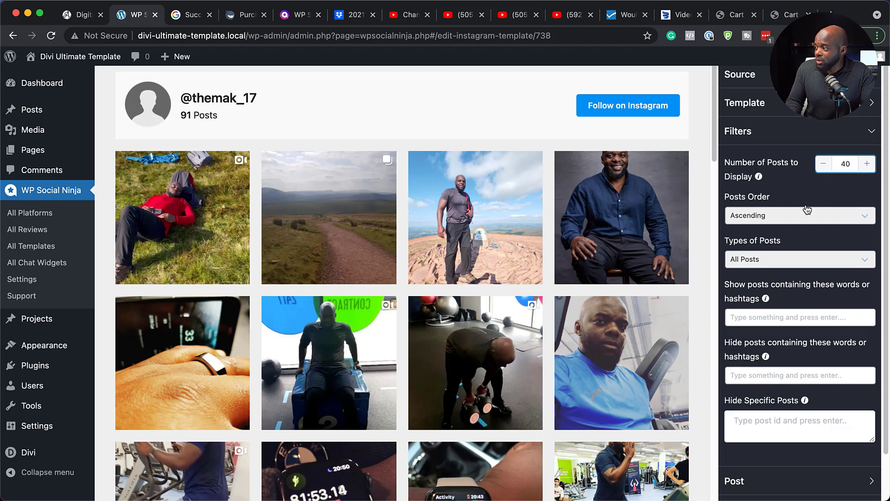
left_click_drag(848, 163, 843, 164)
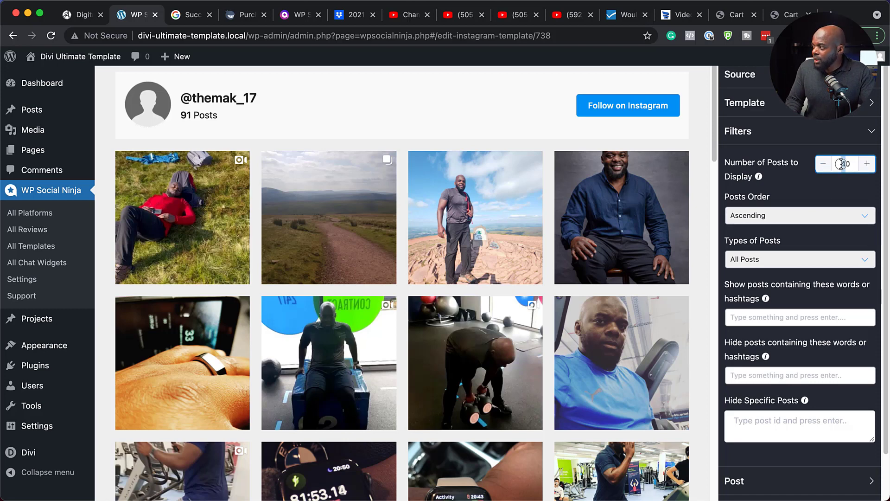
type("2")
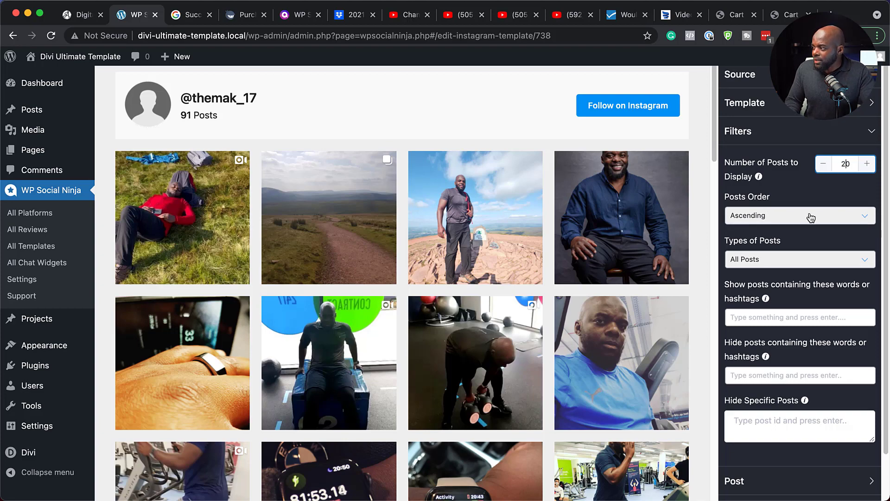
Try limiting the feed to Videos Only and switch the post type back to All Posts
left_click(801, 262)
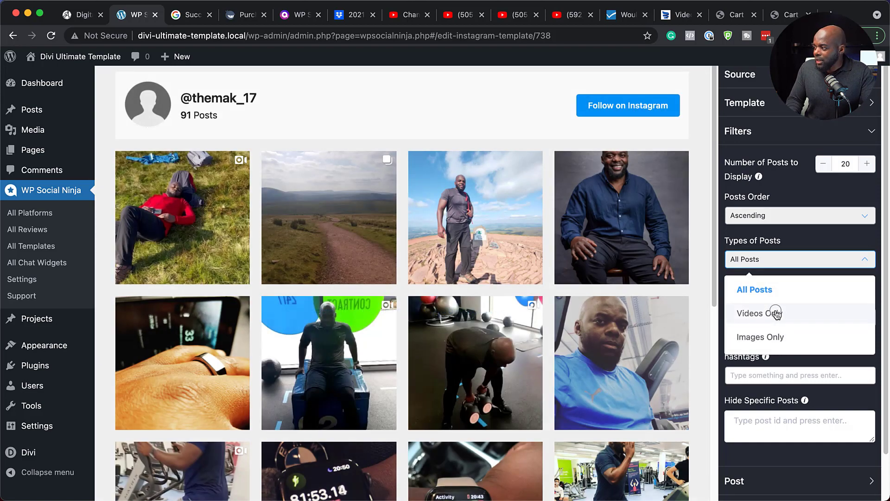
left_click(782, 314)
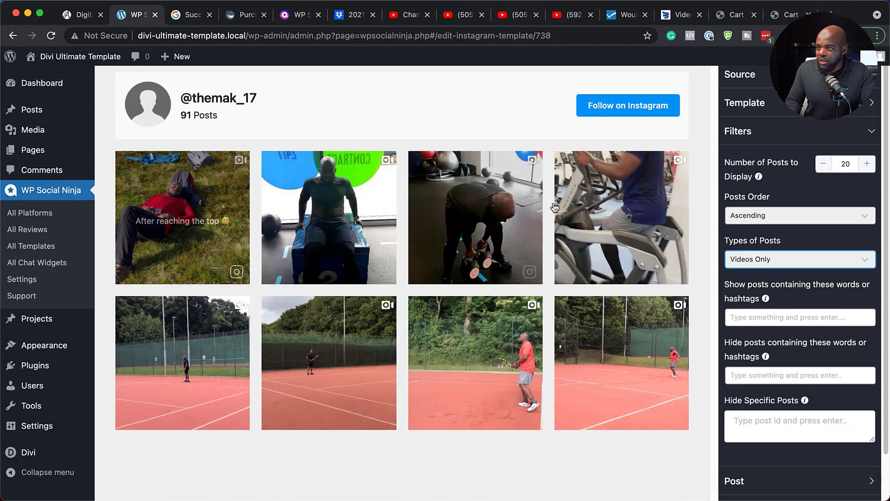
left_click(821, 268)
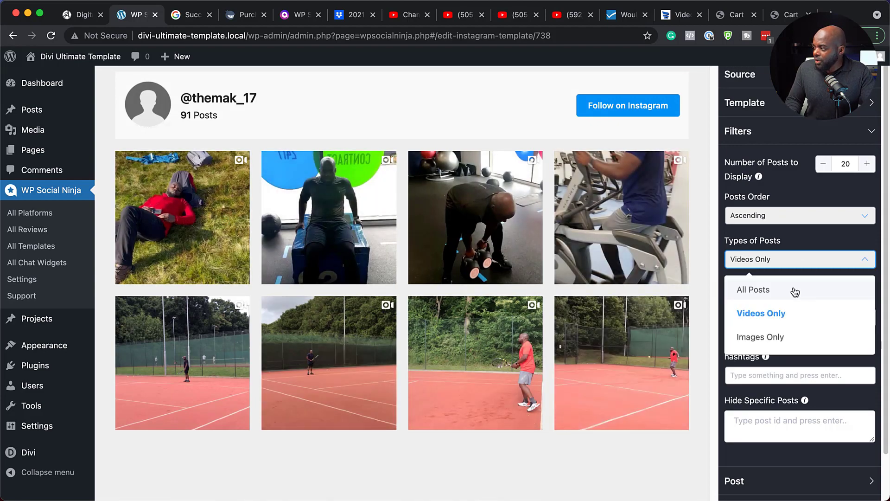
left_click(794, 288)
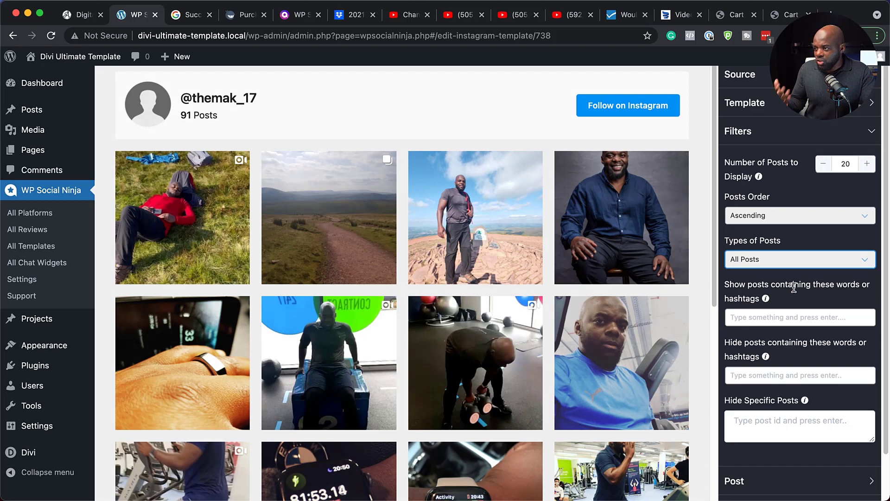
scroll(779, 325, "up", 2)
left_click(749, 357)
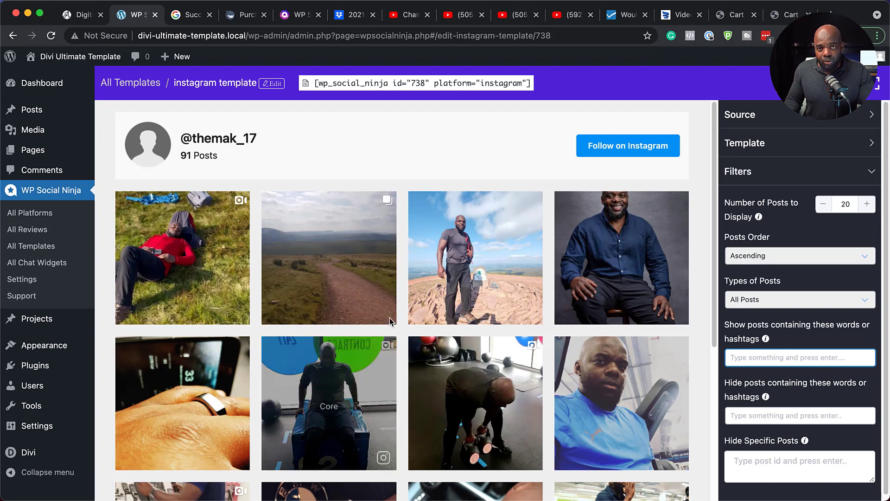
scroll(839, 378, "down", 3)
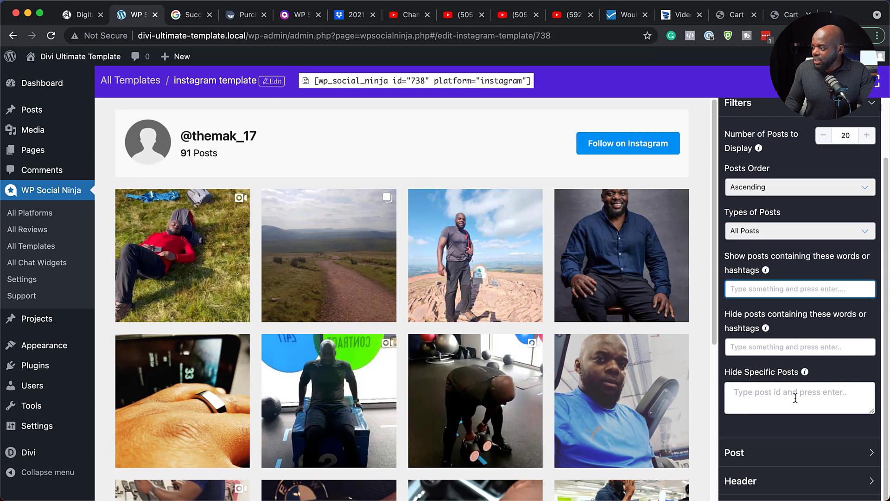
scroll(795, 397, "down", 3)
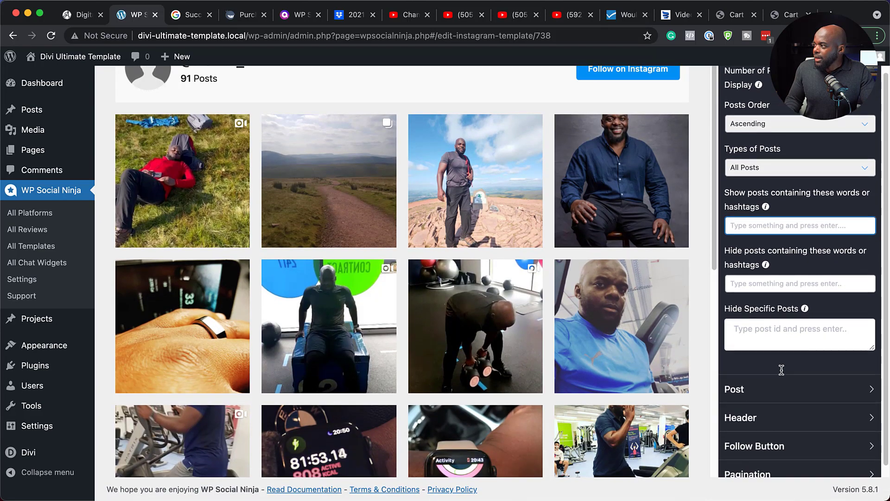
scroll(781, 369, "up", 2)
Make the feed's posts open in a popup box and turn off their caption display
scroll(781, 371, "down", 2)
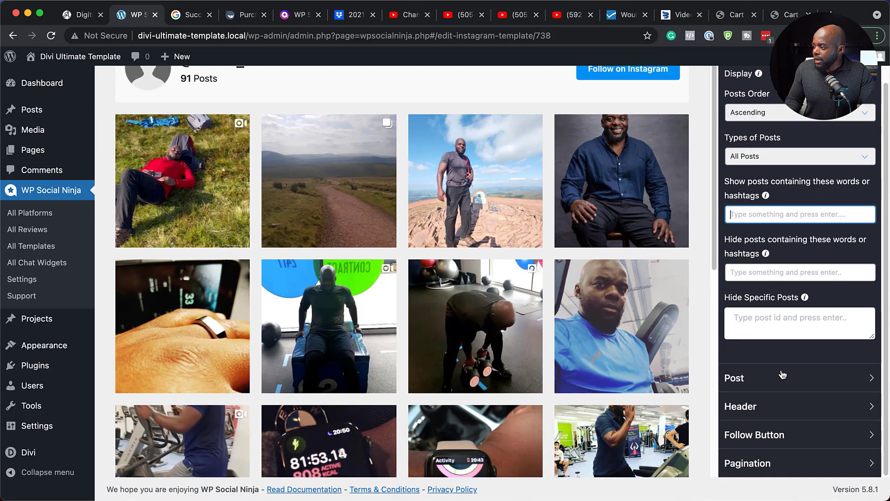
left_click(758, 387)
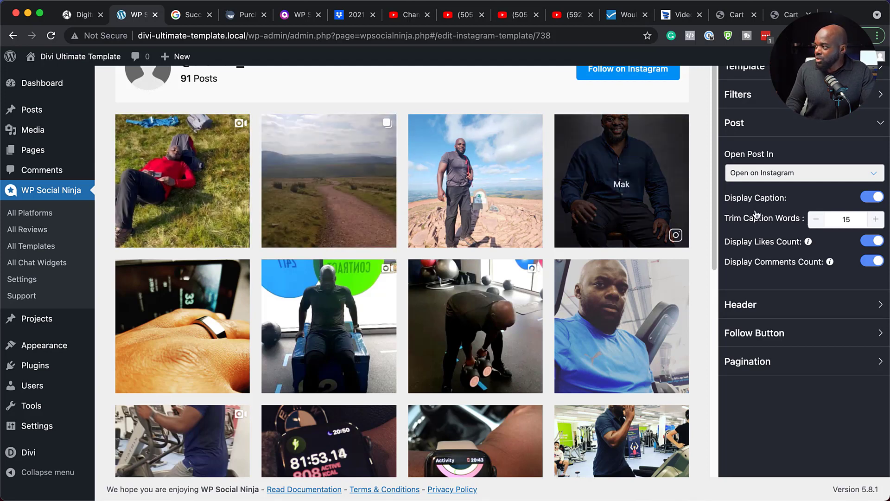
left_click(773, 179)
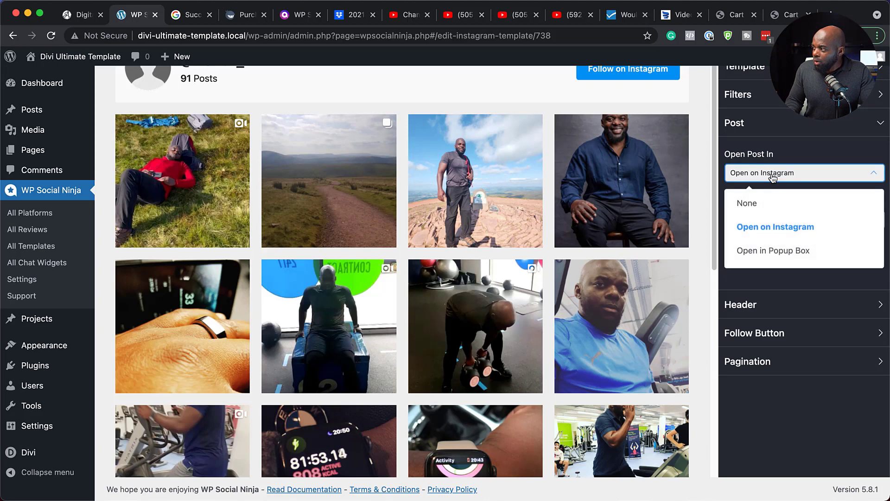
left_click(782, 253)
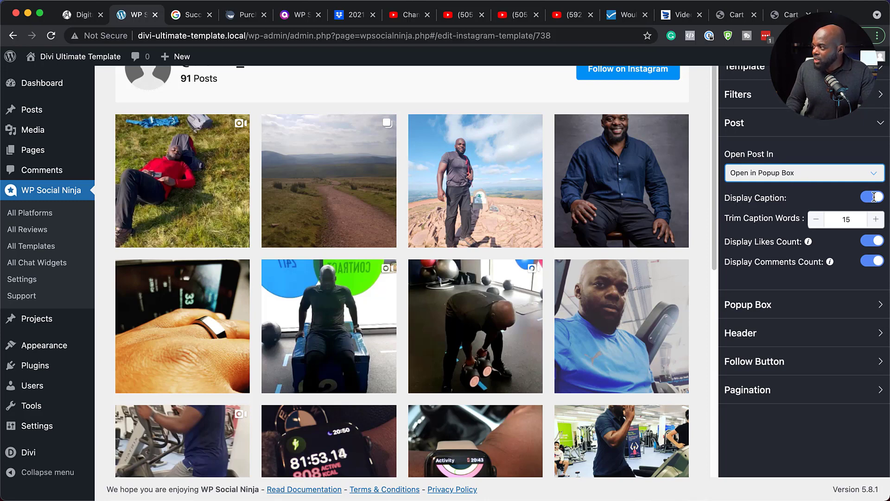
left_click(872, 198)
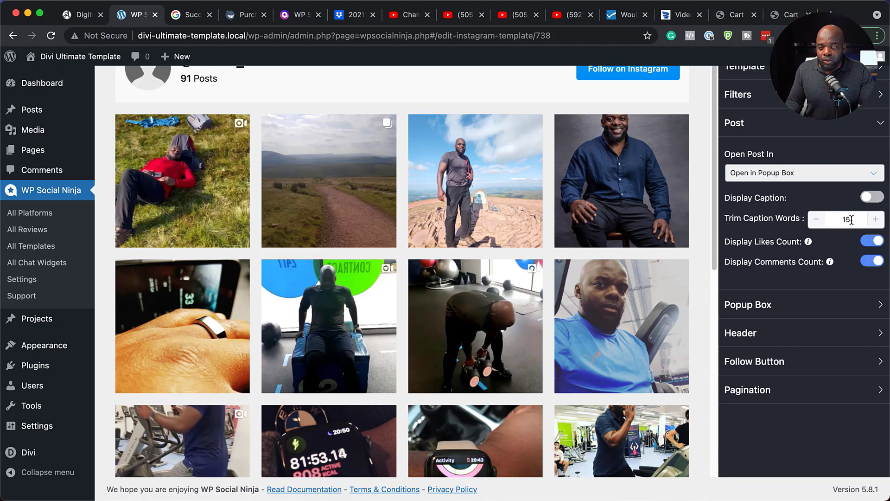
mouse_move(872, 241)
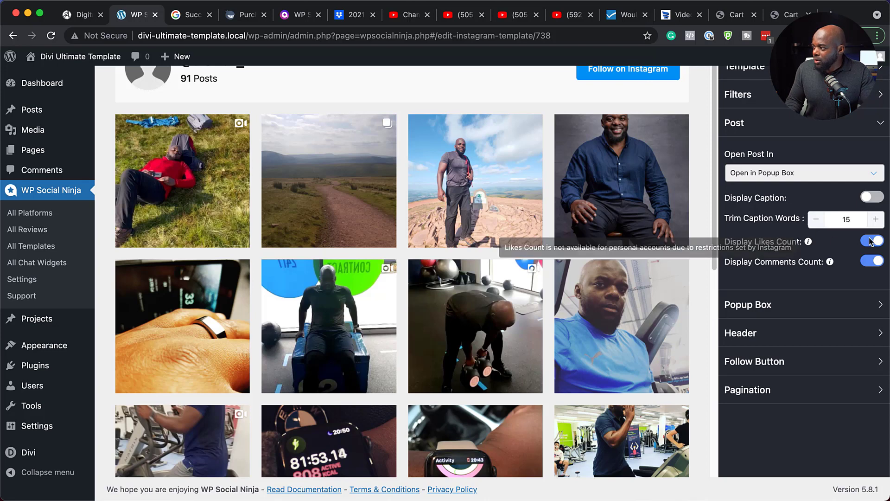
mouse_move(809, 242)
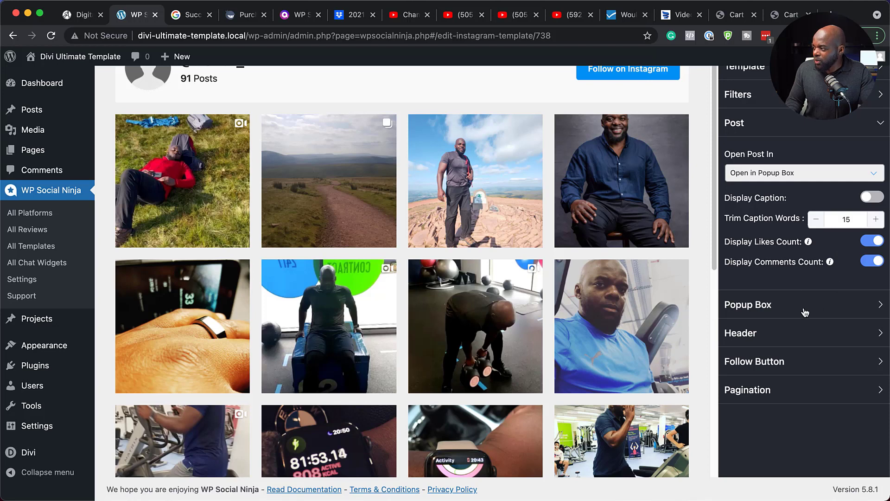
Turn off the display of comments in the popup box settings
left_click(785, 306)
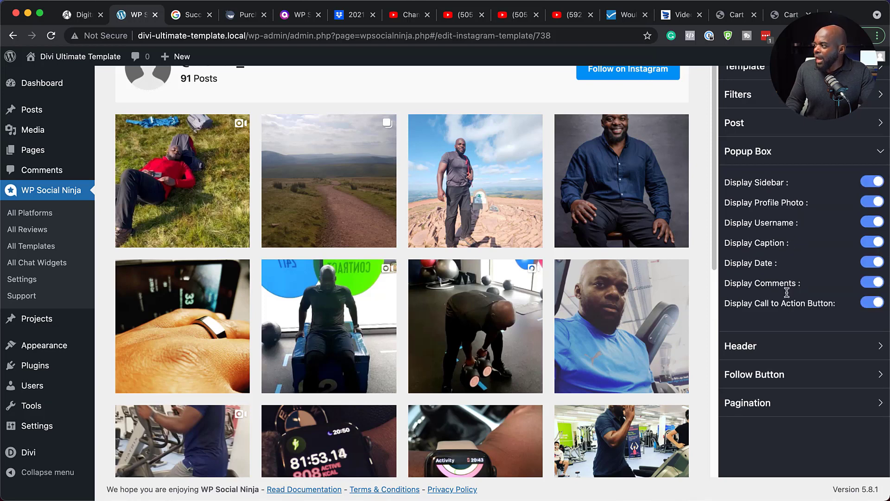
left_click(866, 283)
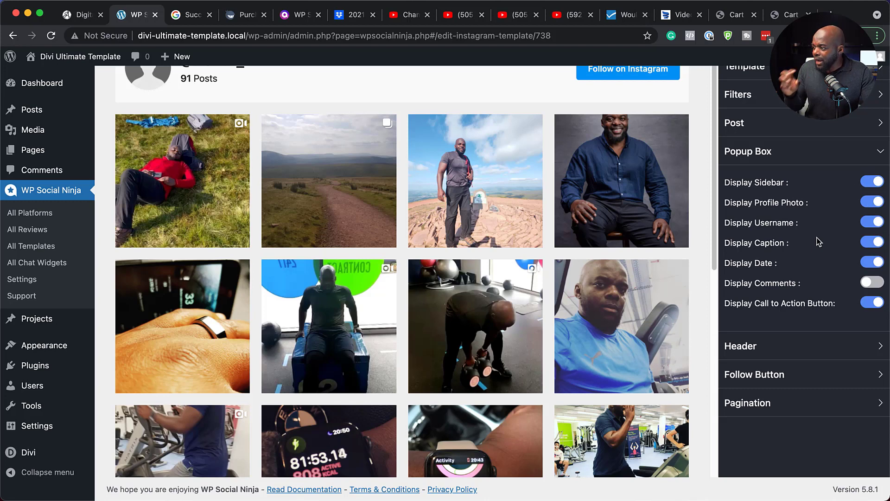
Try hiding the feed header and its profile photo, switching each one back on
left_click(802, 355)
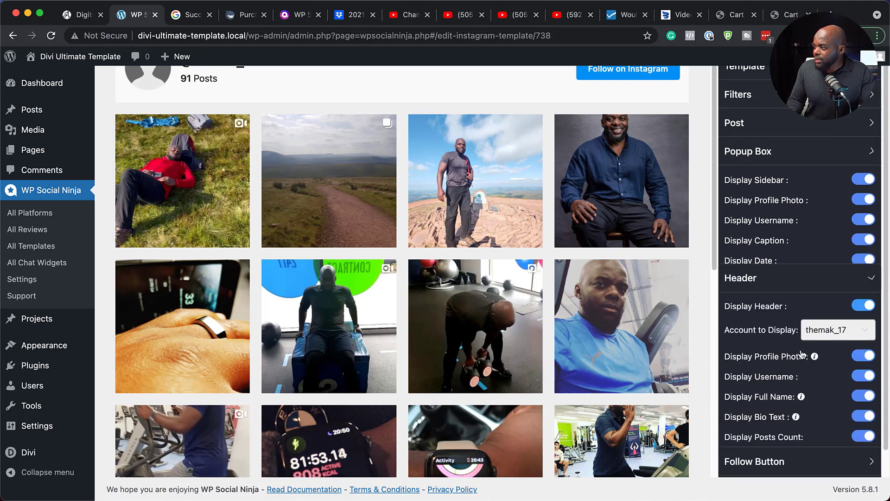
scroll(343, 224, "up", 2)
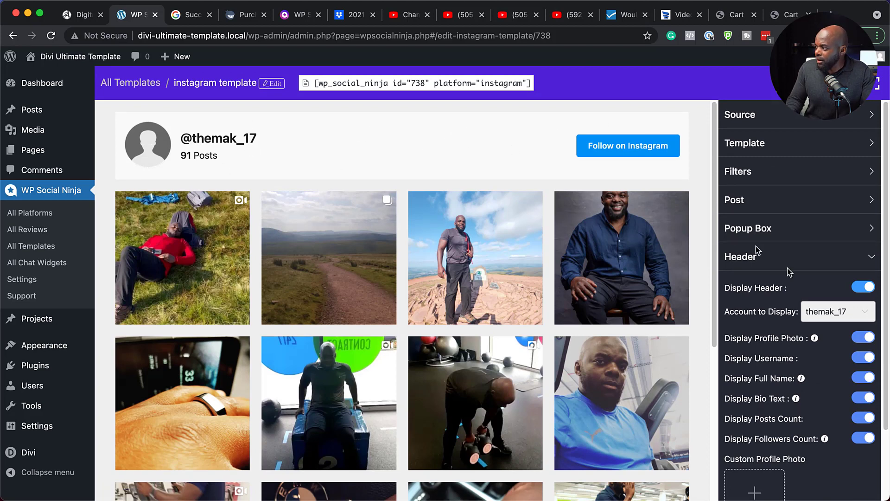
left_click(862, 288)
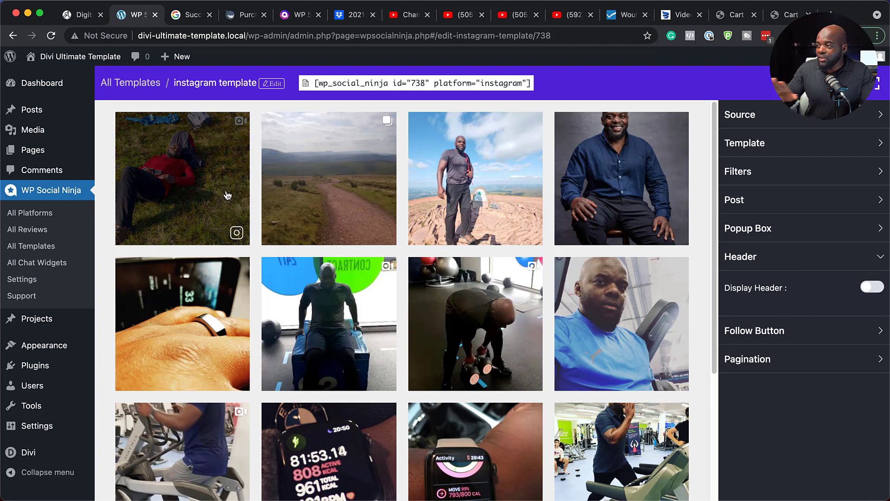
left_click(877, 288)
scroll(738, 349, "down", 3)
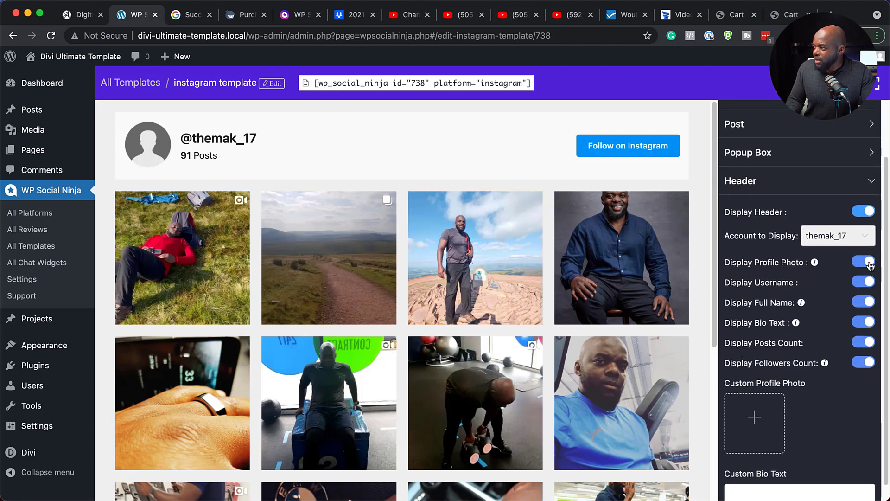
left_click(862, 262)
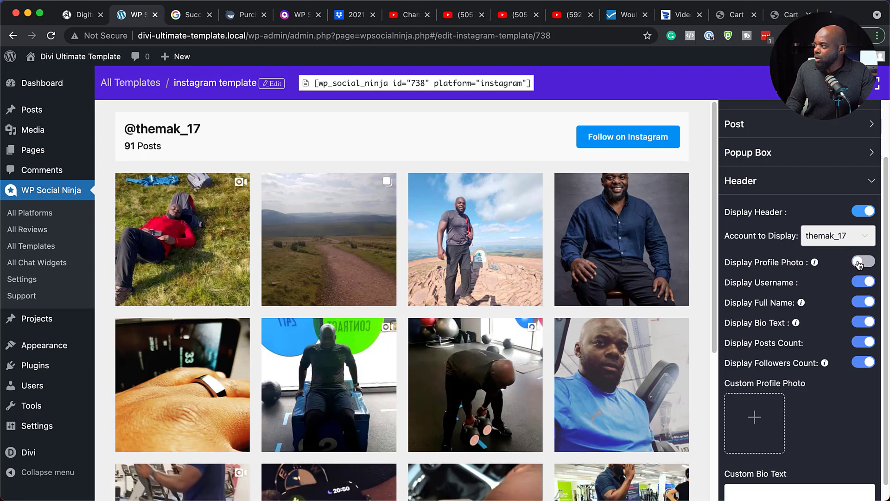
left_click(861, 263)
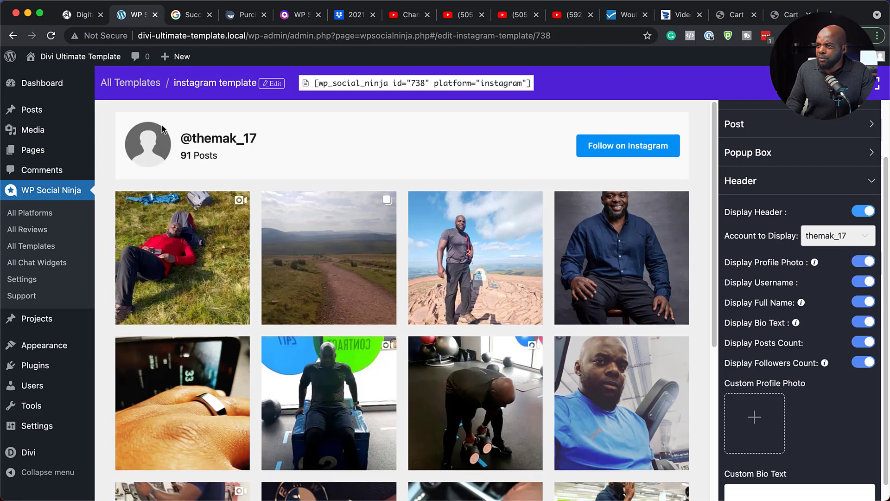
Turn off the username display in the feed header and close the header settings
left_click(859, 282)
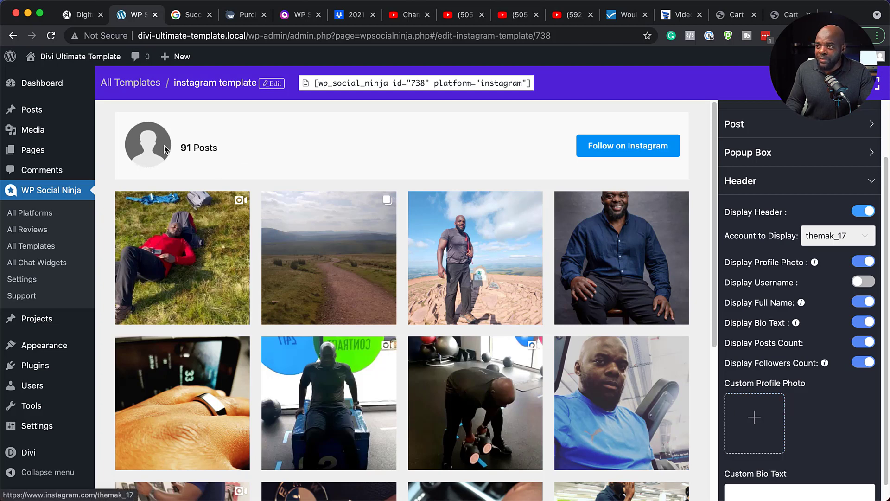
scroll(827, 399, "down", 2)
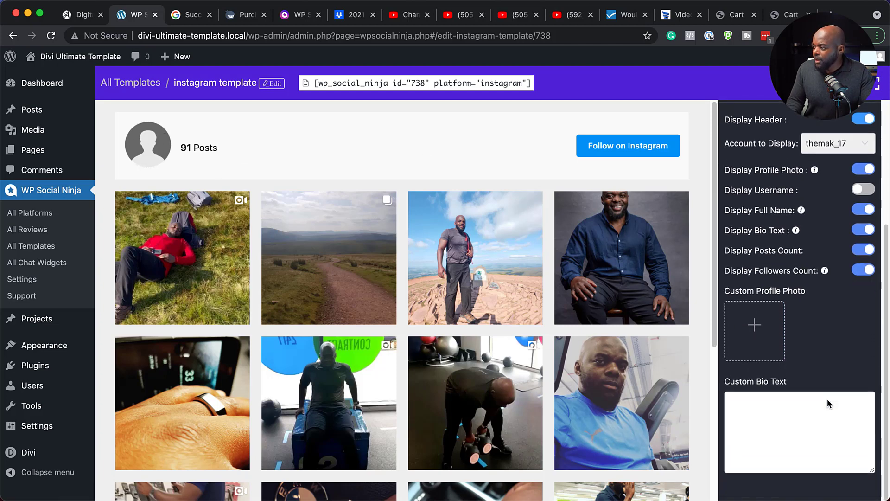
scroll(783, 405, "down", 1)
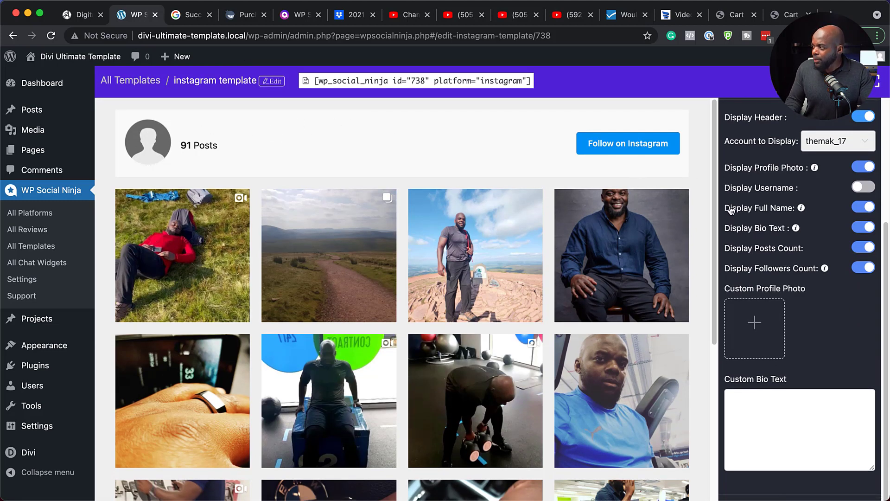
scroll(793, 207, "up", 4)
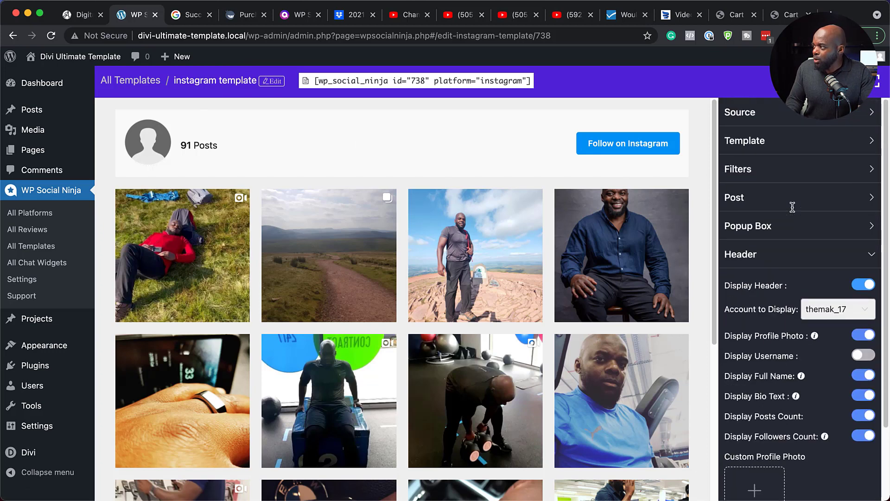
left_click(809, 258)
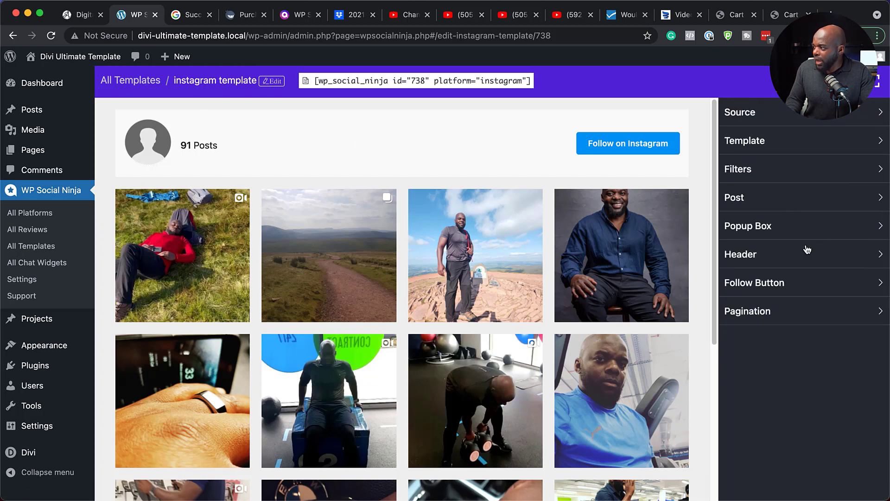
Try hiding the feed's follow button and switch it back on
left_click(773, 287)
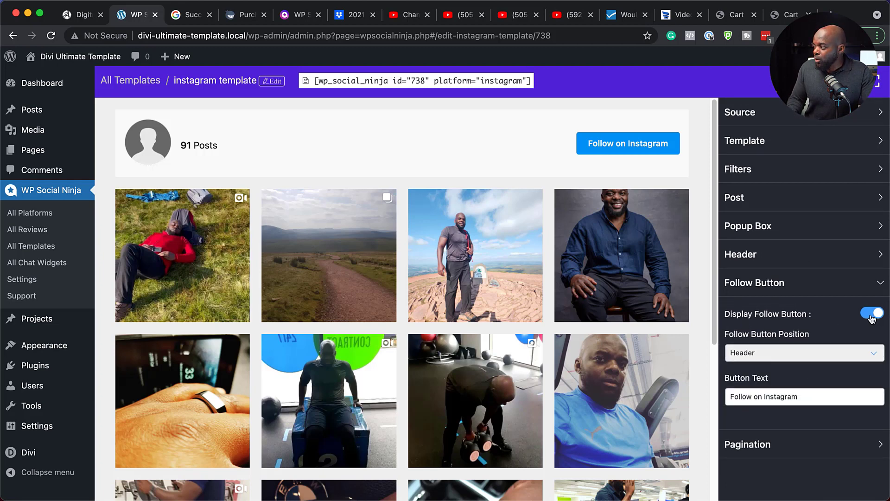
left_click(872, 315)
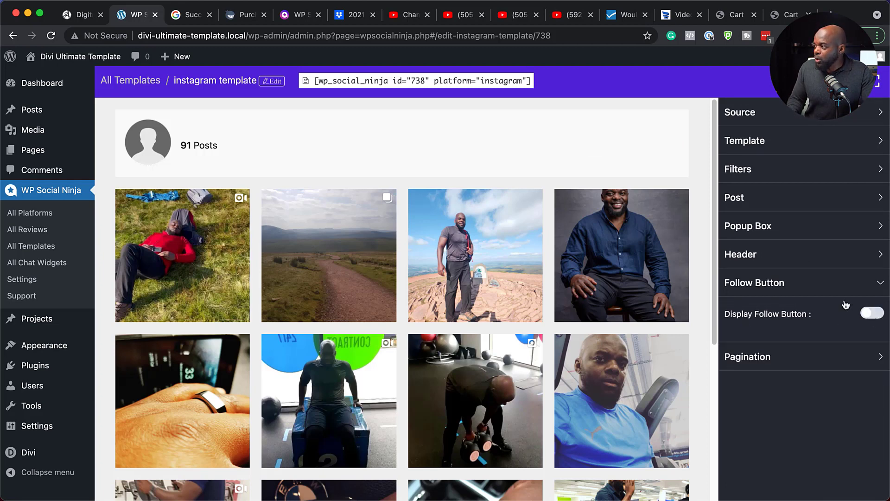
left_click(877, 315)
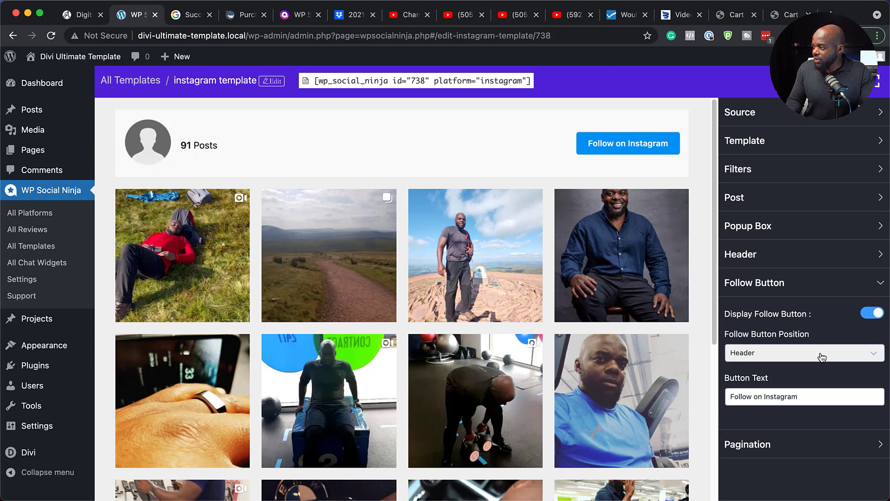
scroll(823, 360, "down", 2)
scroll(821, 359, "down", 1)
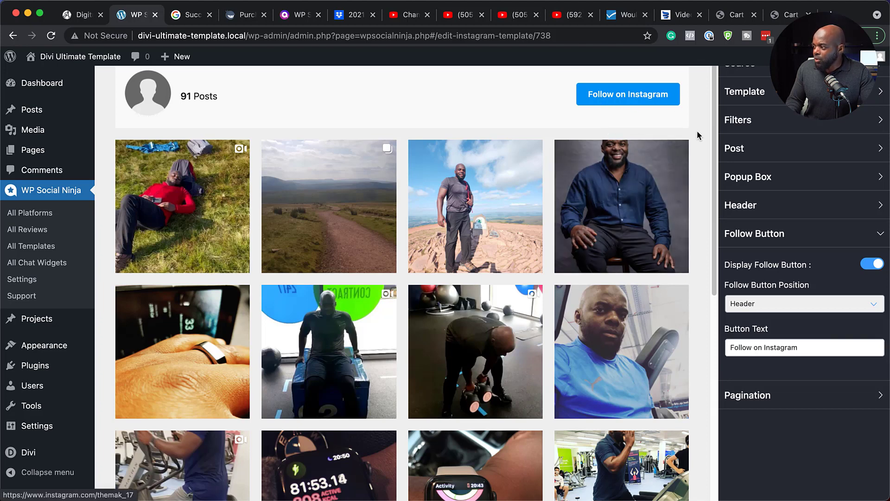
Set the Instagram template's pagination type to Load More with 16 posts per page
left_click(773, 395)
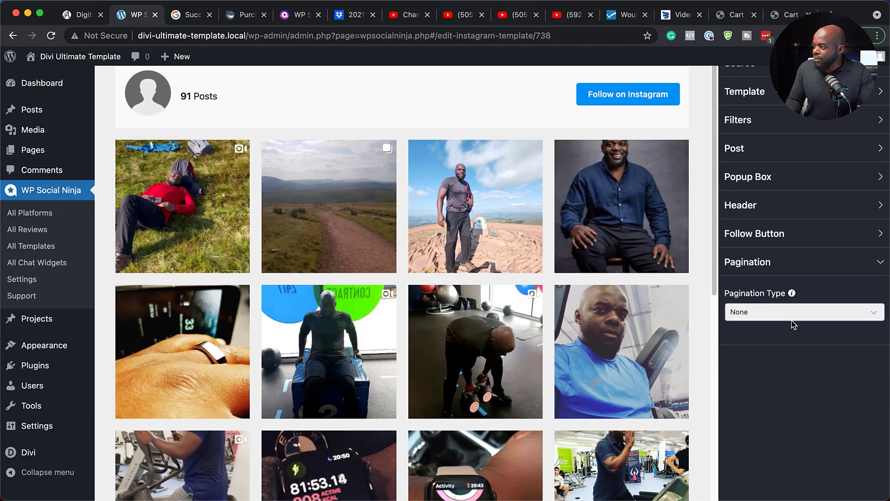
left_click(789, 314)
left_click(786, 372)
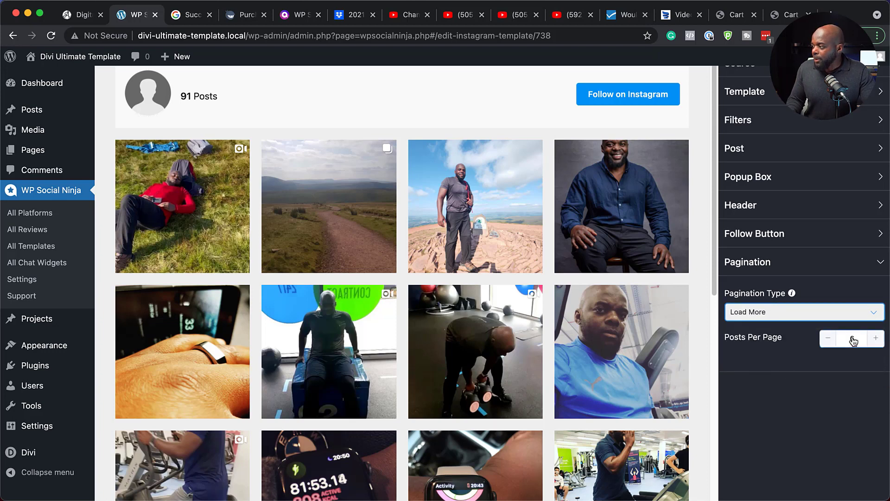
double_click(855, 338)
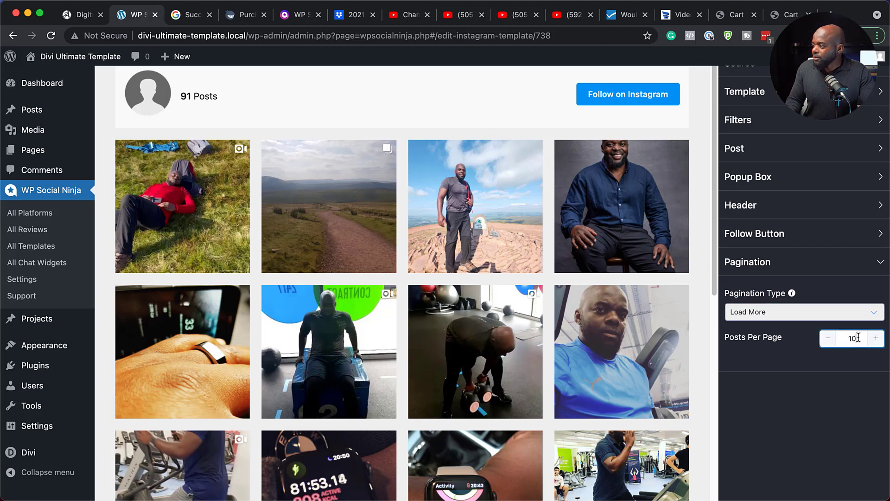
left_click_drag(860, 339, 836, 343)
type("16")
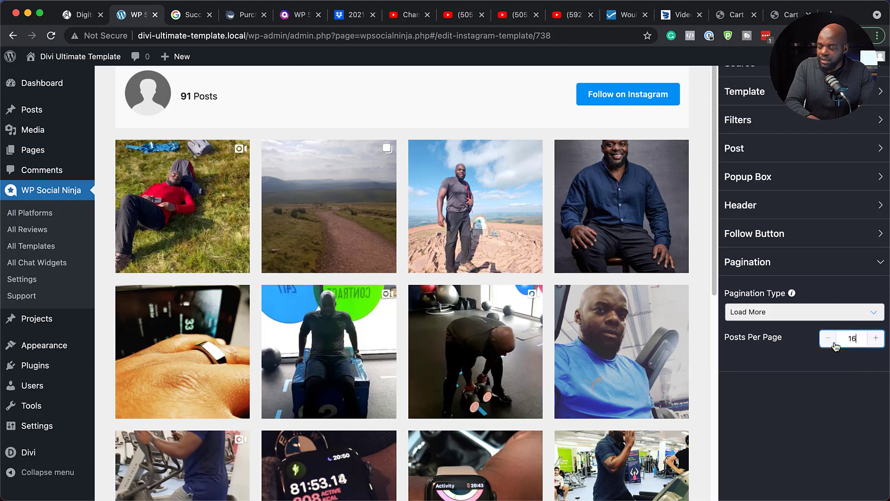
Save the Instagram template and copy its shortcode to the clipboard
scroll(833, 376, "up", 3)
left_click(829, 83)
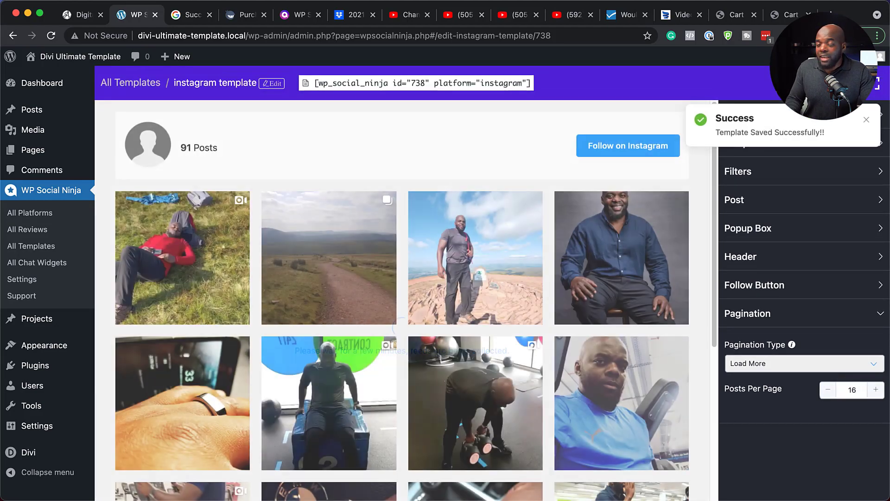
left_click(397, 87)
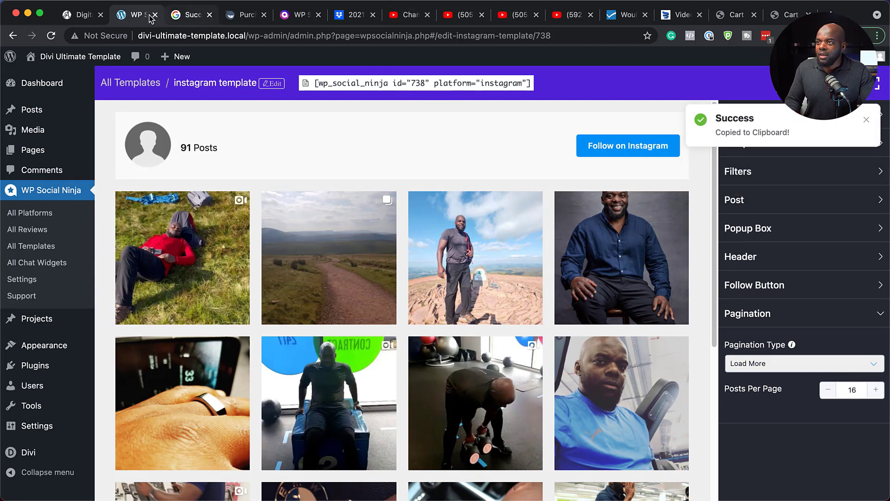
Create a new WordPress page titled "Insta" and open it in the Divi Builder
mouse_move(60, 57)
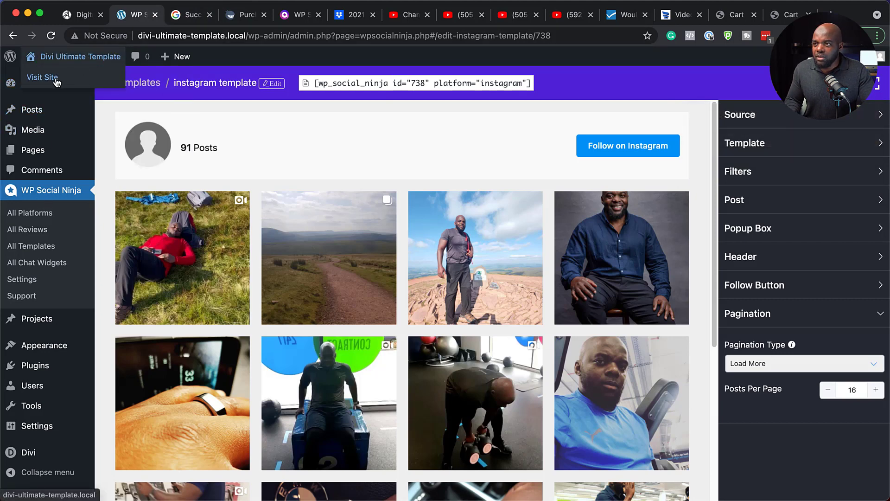
mouse_move(179, 57)
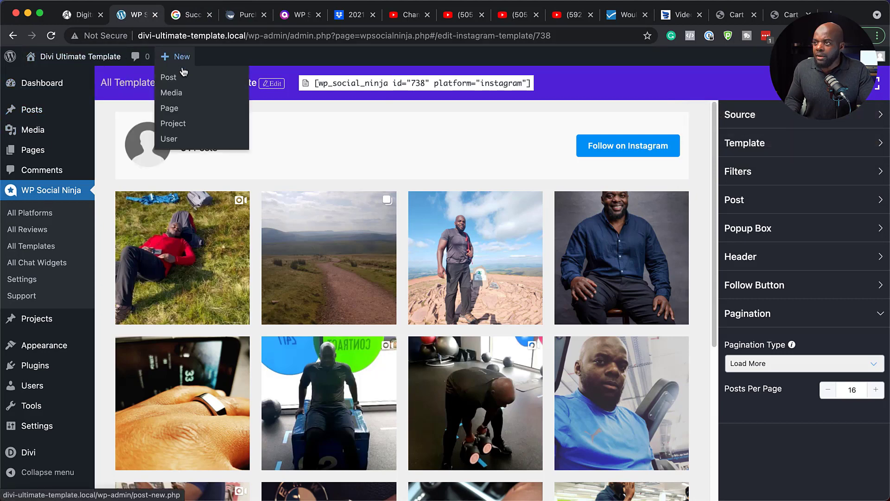
left_click(175, 111, "super")
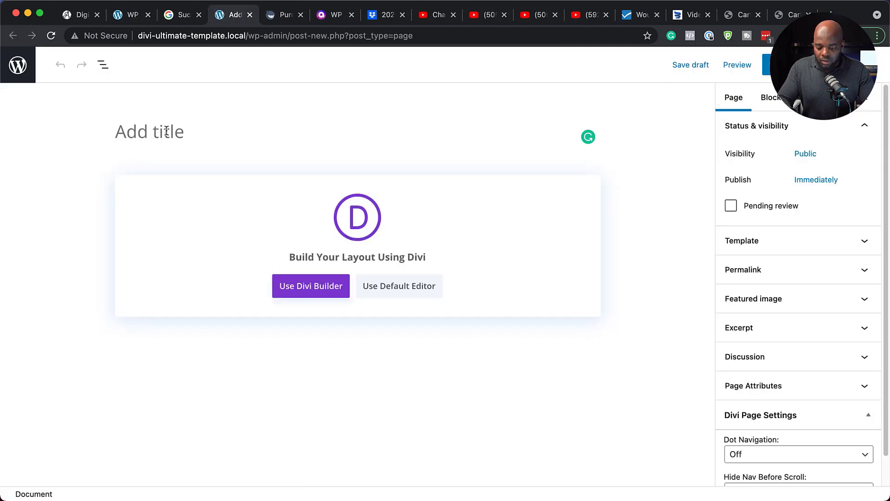
type("Insta")
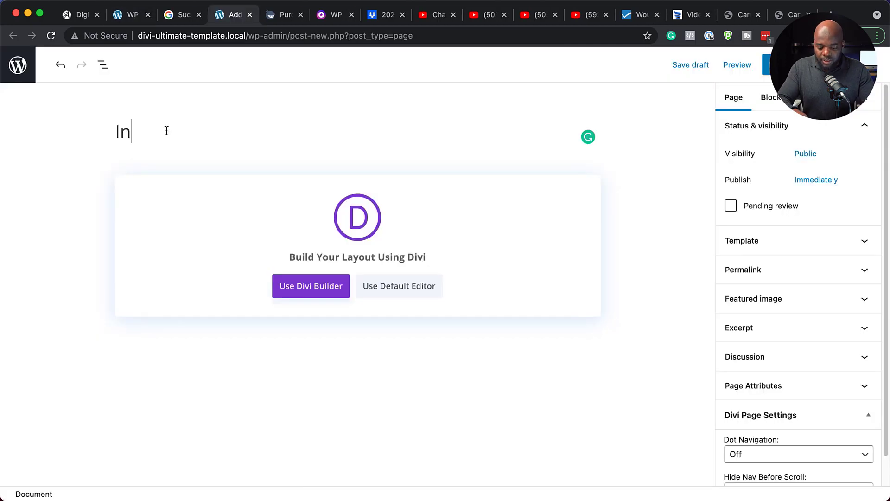
left_click(314, 287)
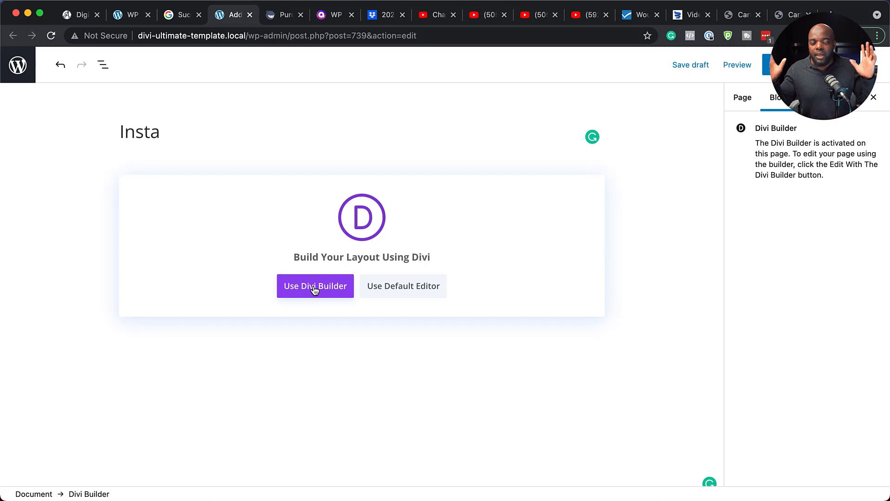
left_click(314, 287)
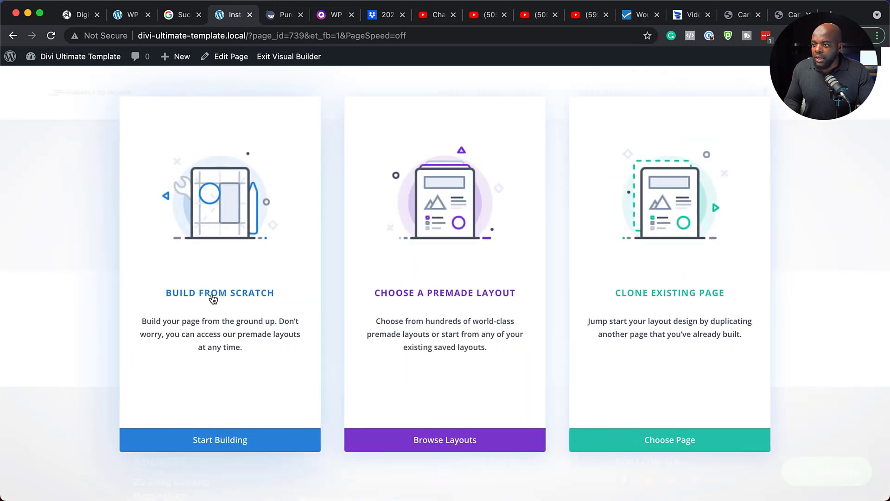
Build the page from scratch with a single-column row containing a Text module
left_click(213, 298)
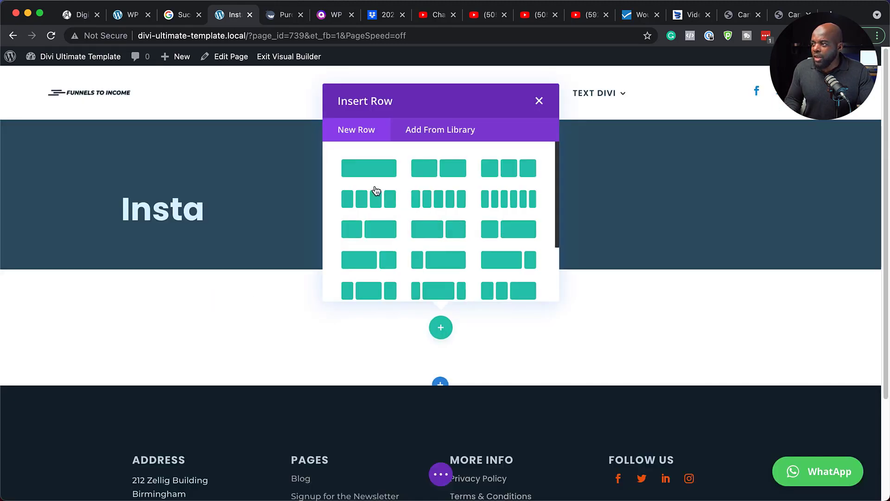
left_click(376, 172)
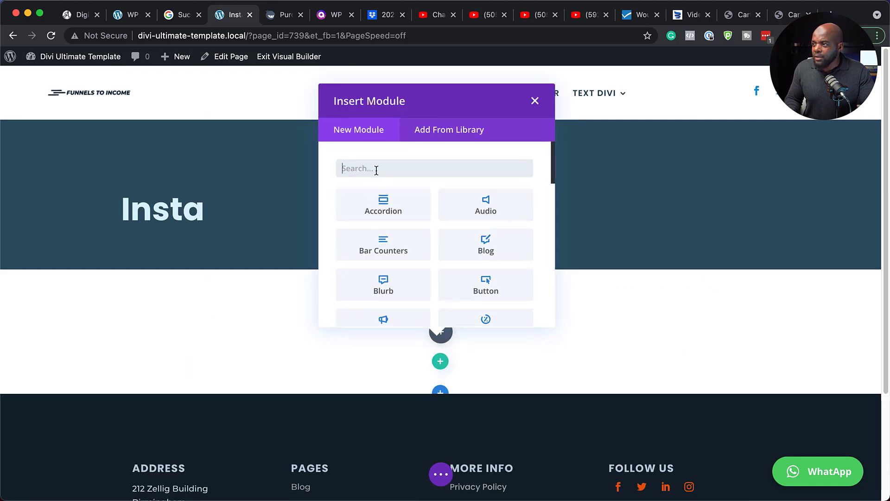
type("text")
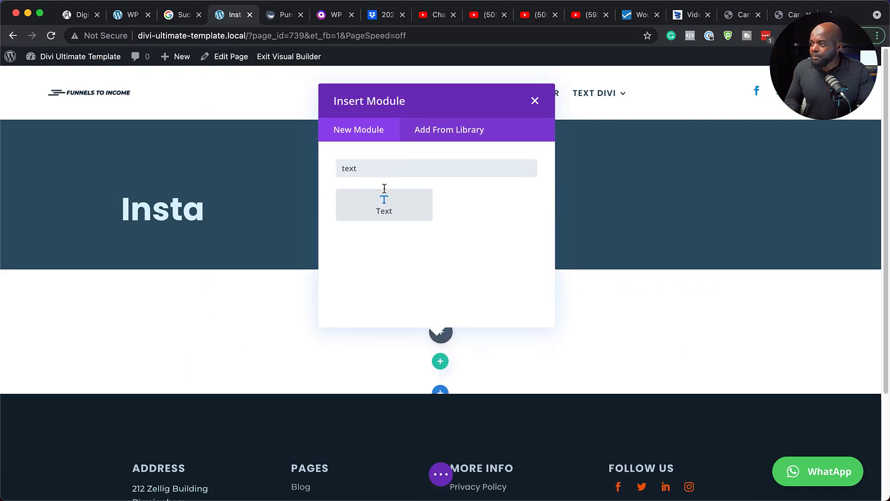
left_click(385, 201)
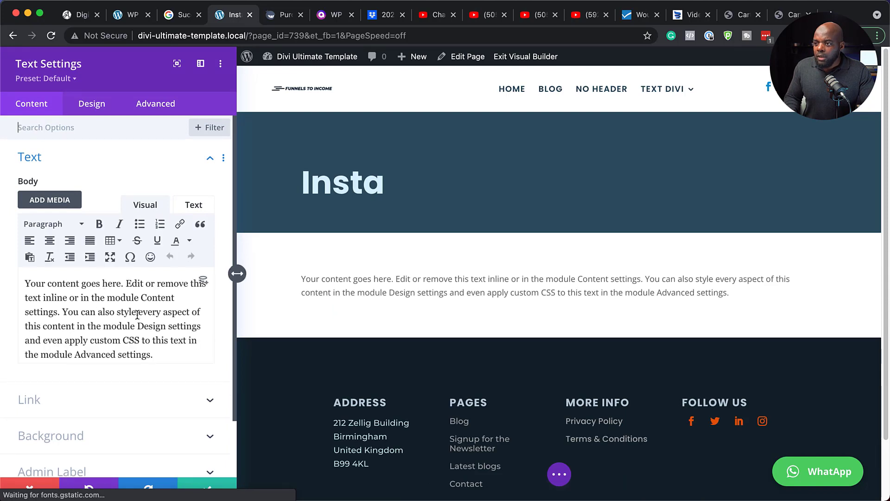
Replace the Text module's placeholder body with the copied Instagram template shortcode and exit the visual builder
key("ctrl+a")
type("[wp_social_ninja id=\"738\" platform=\"instagram\"]")
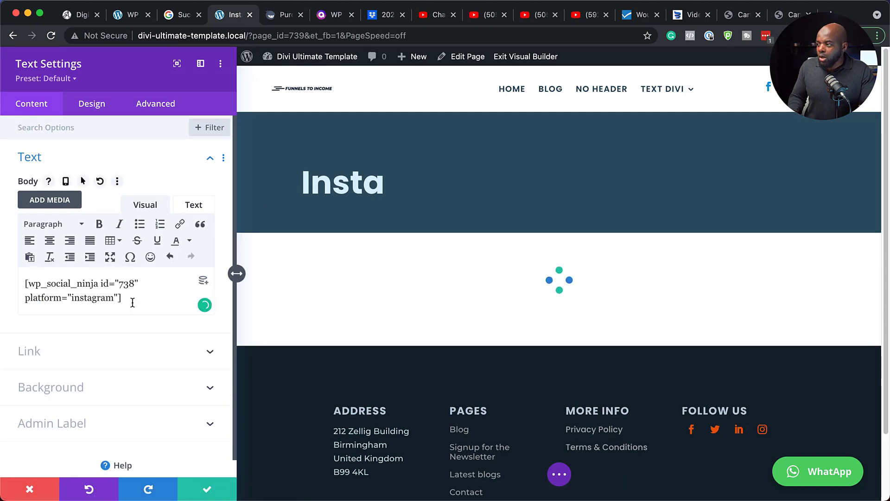
left_click(216, 492)
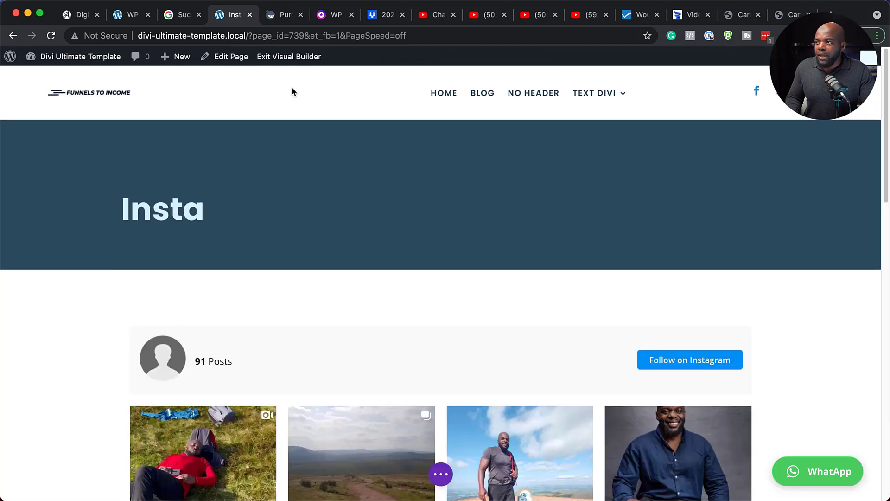
left_click(291, 57)
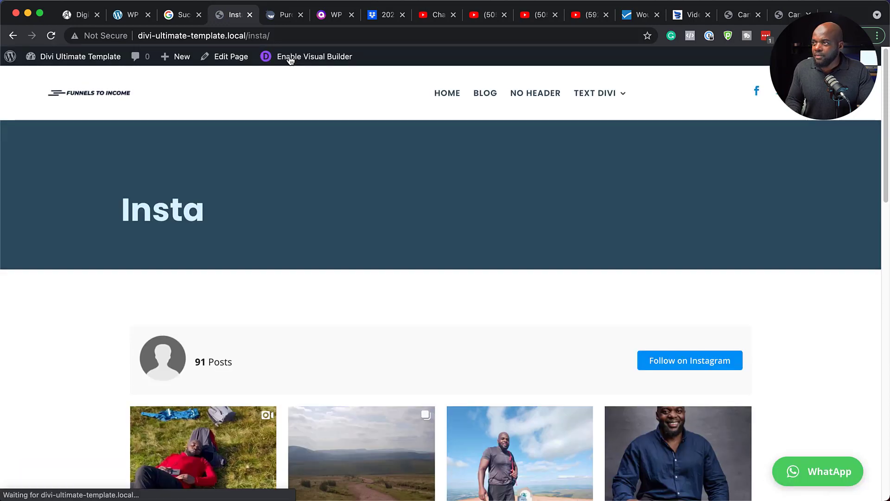
Examine the Instagram feed on the Insta page, browsing several posts and the moorland path carousel post in the popup box
scroll(487, 251, "down", 3)
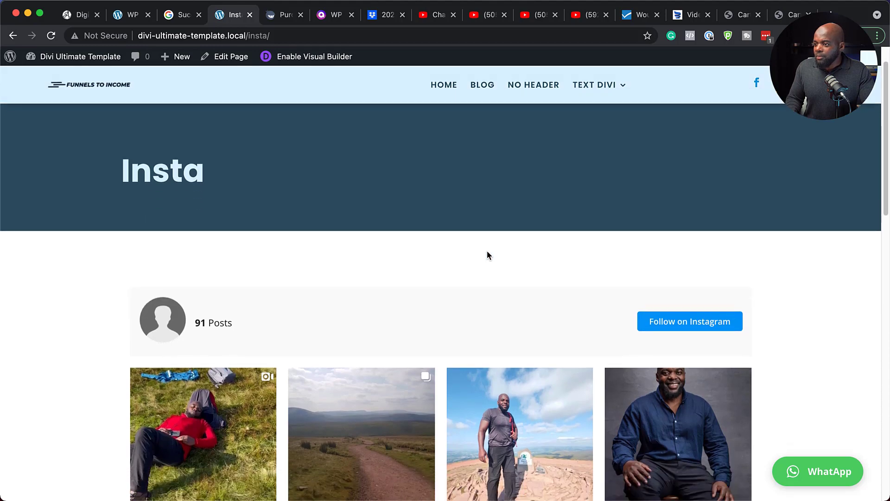
scroll(487, 254, "down", 2)
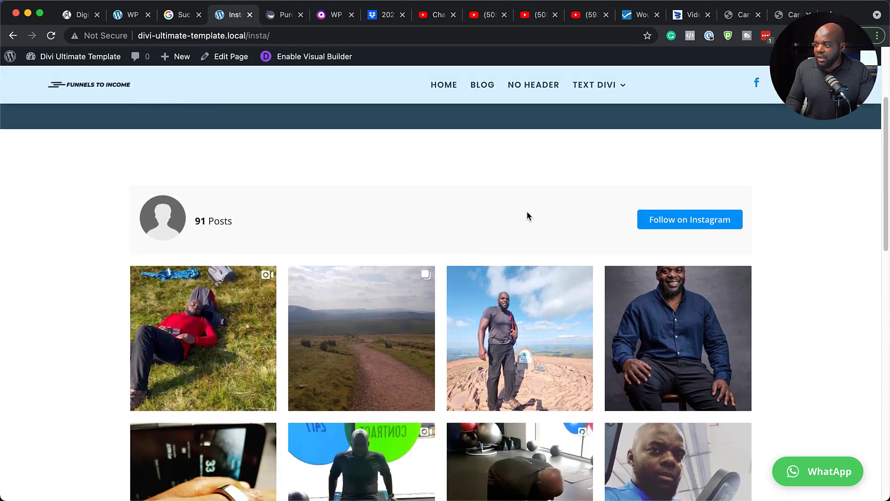
scroll(527, 215, "down", 3)
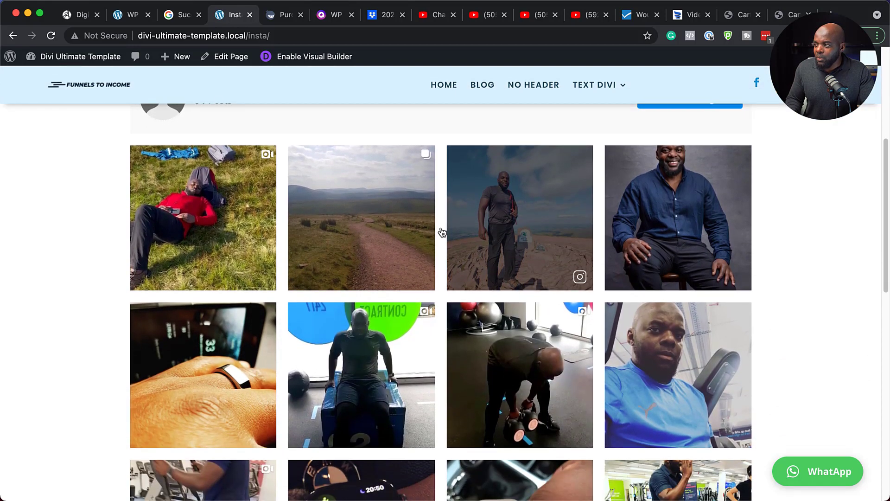
left_click(532, 237)
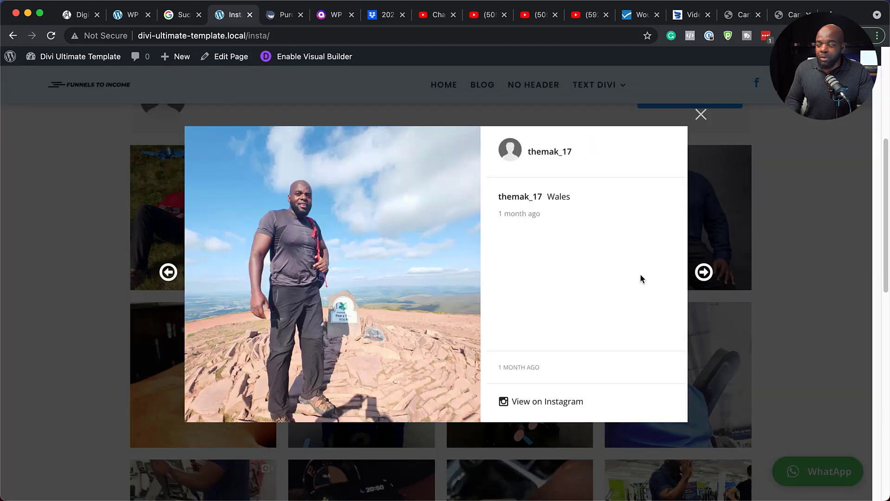
left_click(705, 272)
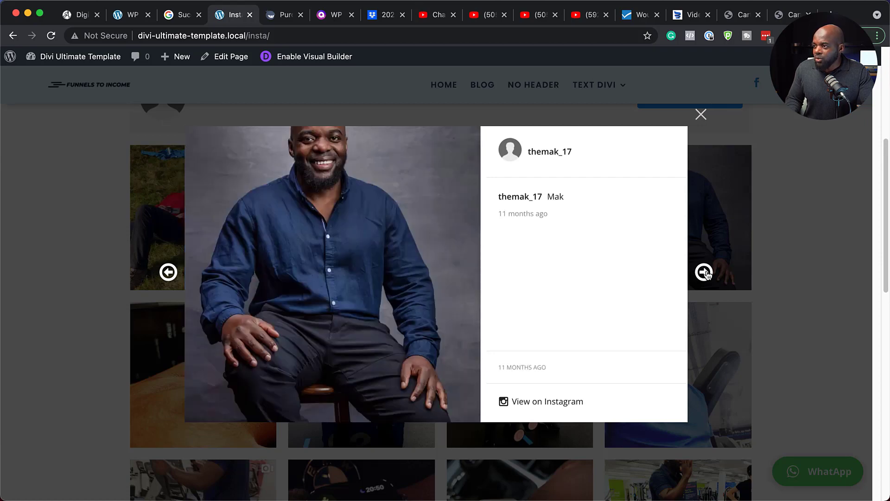
left_click(704, 273)
left_click(705, 272)
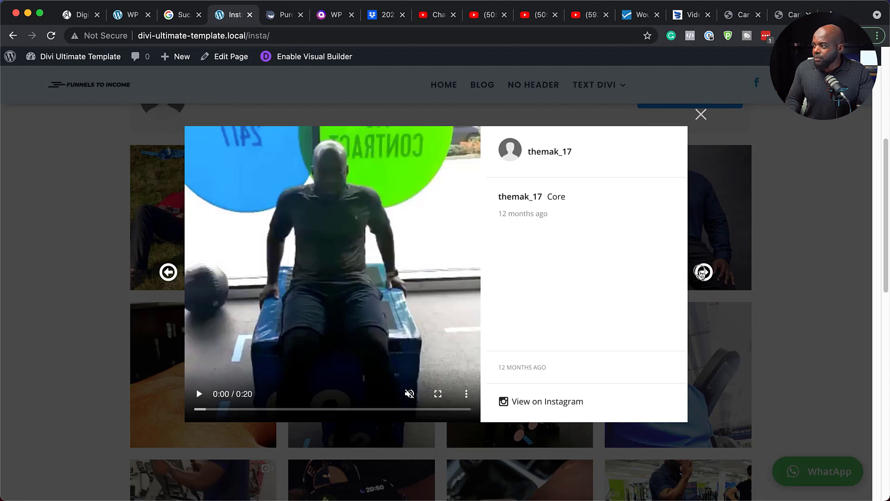
left_click(704, 272)
left_click(700, 114)
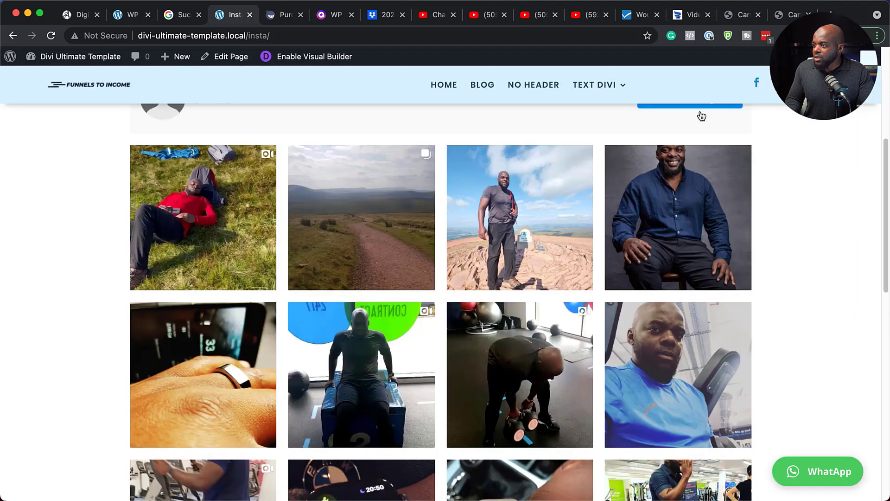
left_click(361, 218)
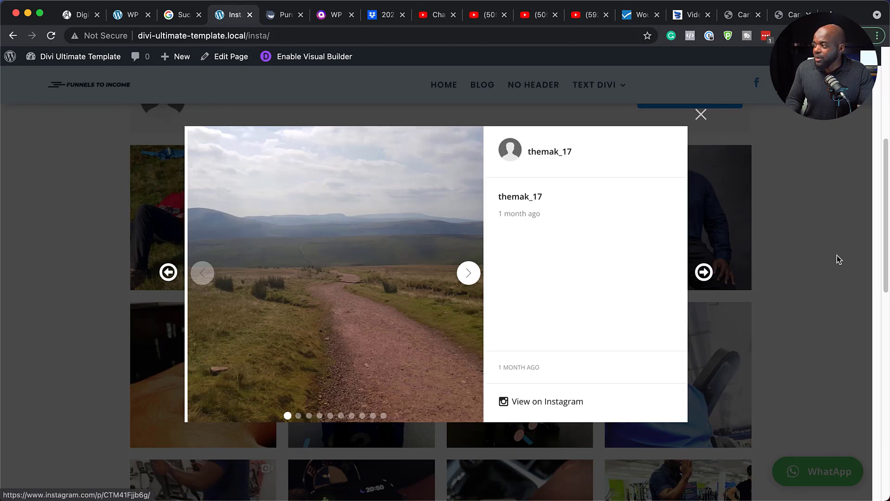
left_click(820, 259)
Test the feed's Follow on Instagram link, close the page it opens and look over the photo grid again
scroll(825, 324, "up", 5)
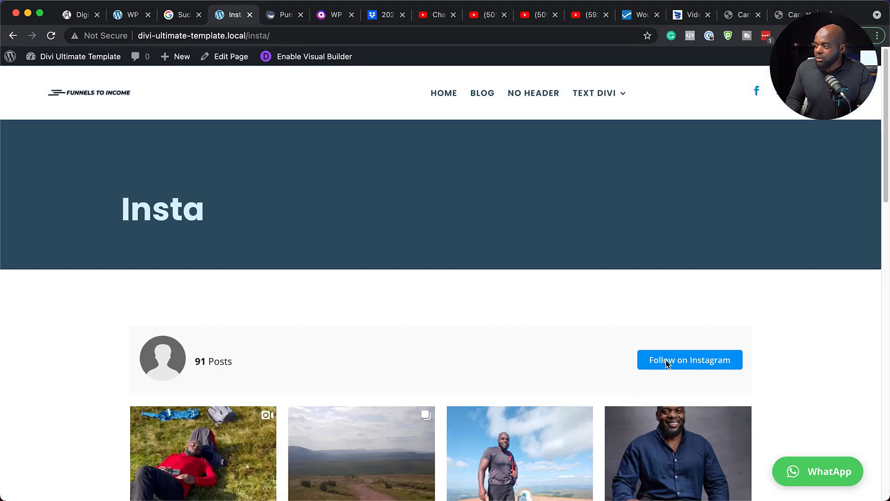
scroll(744, 349, "down", 1)
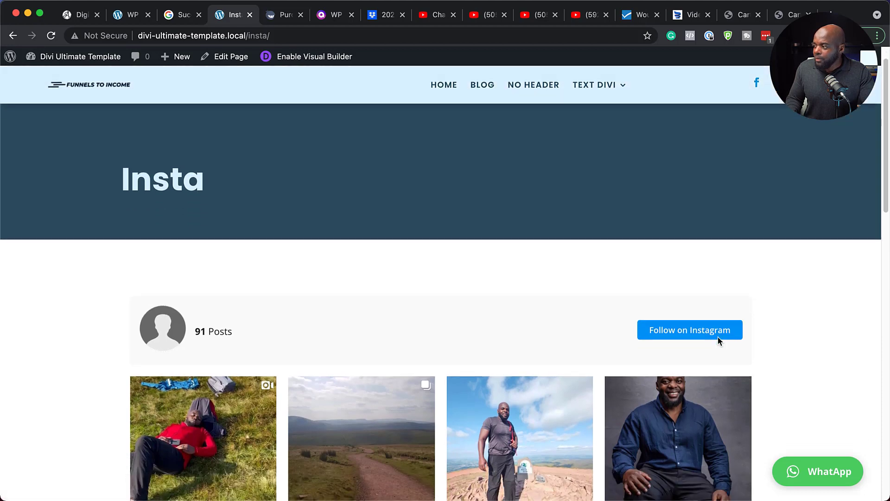
left_click(691, 332)
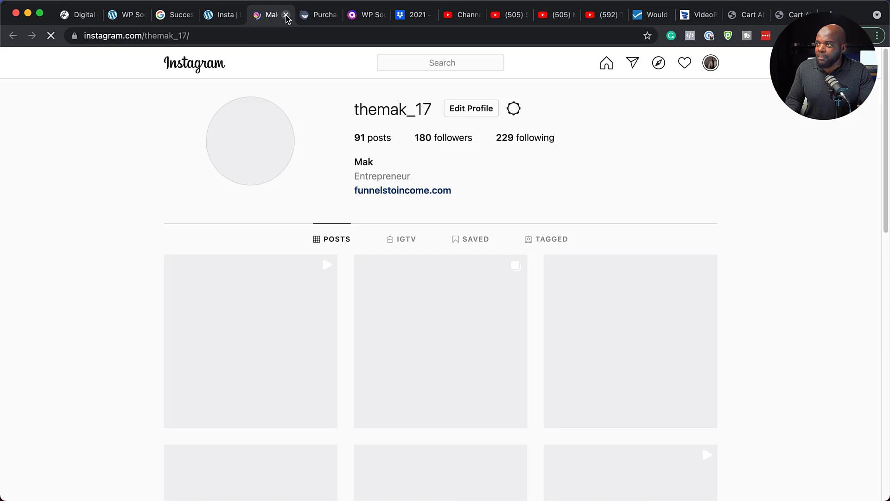
left_click(286, 16)
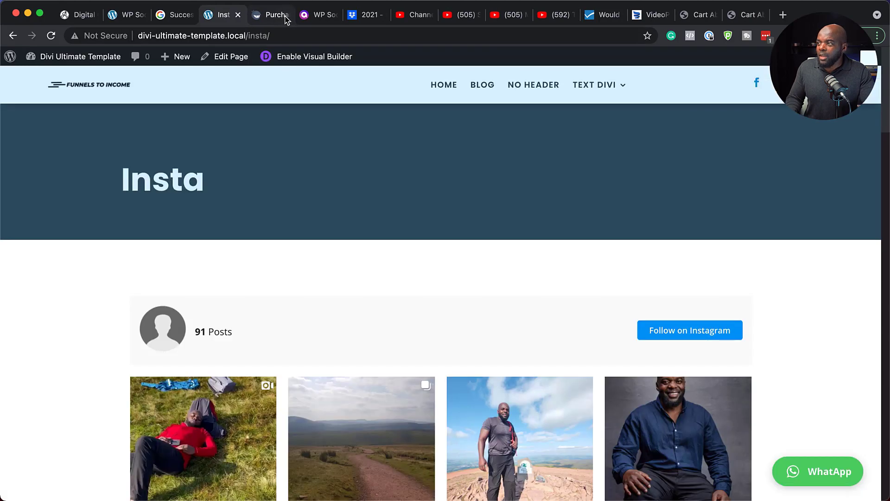
scroll(710, 361, "down", 5)
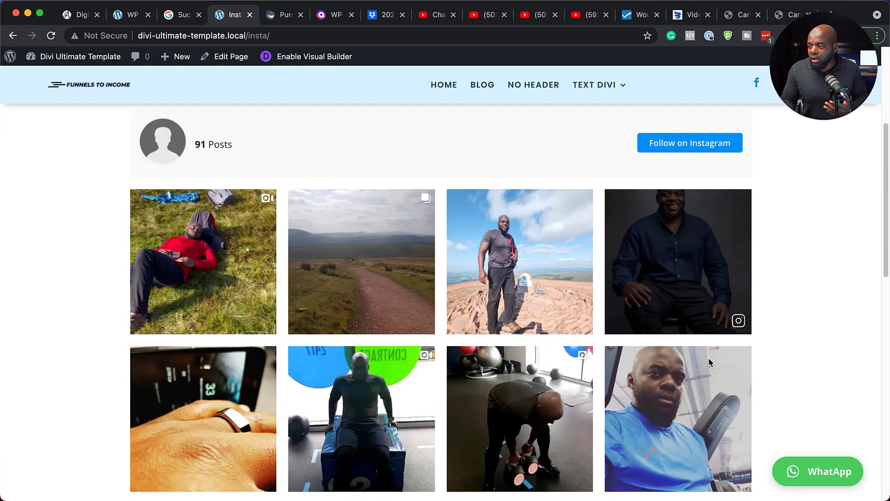
scroll(709, 362, "down", 2)
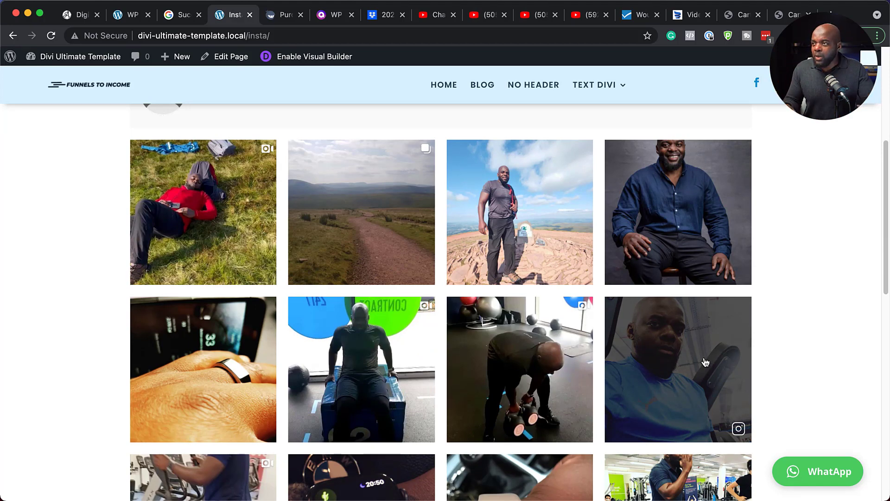
Return to the WP Social Ninja admin, add a new YouTube template and look over its video feed preview
left_click(133, 17)
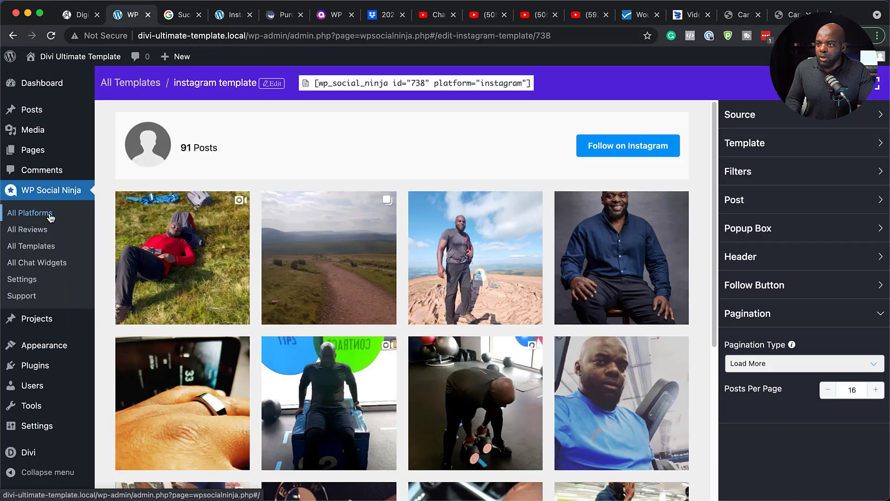
left_click(48, 249)
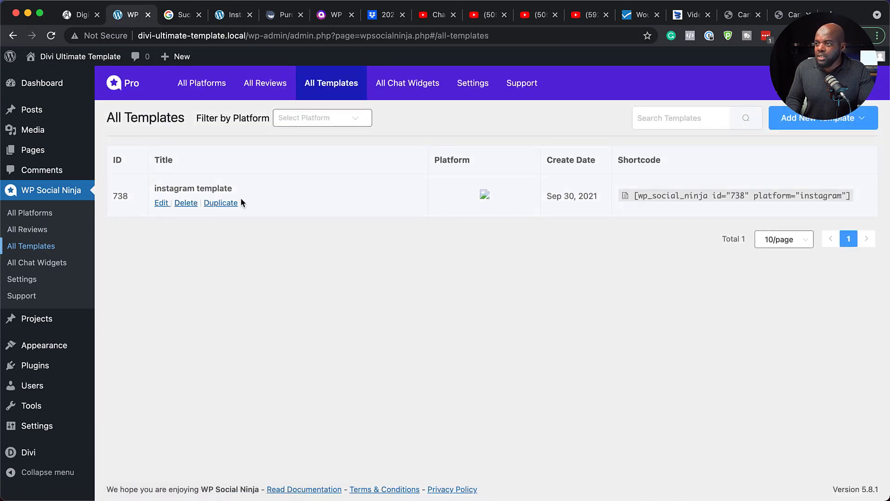
left_click(824, 119)
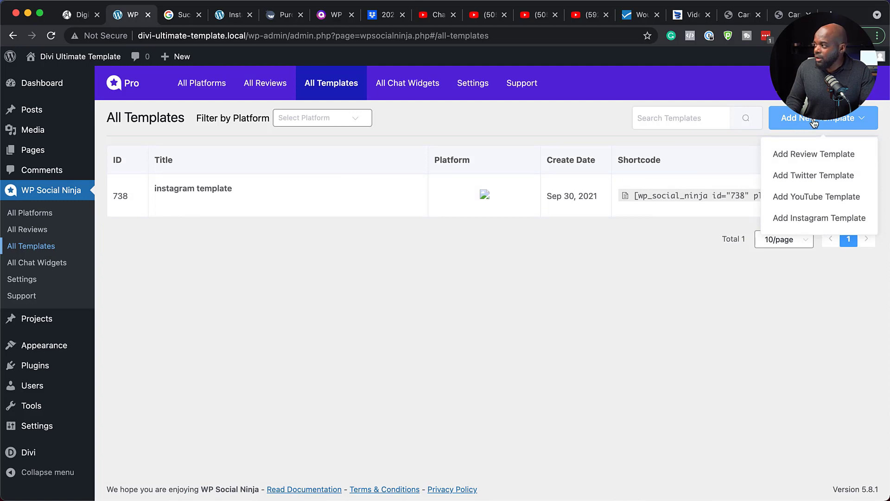
left_click(811, 198)
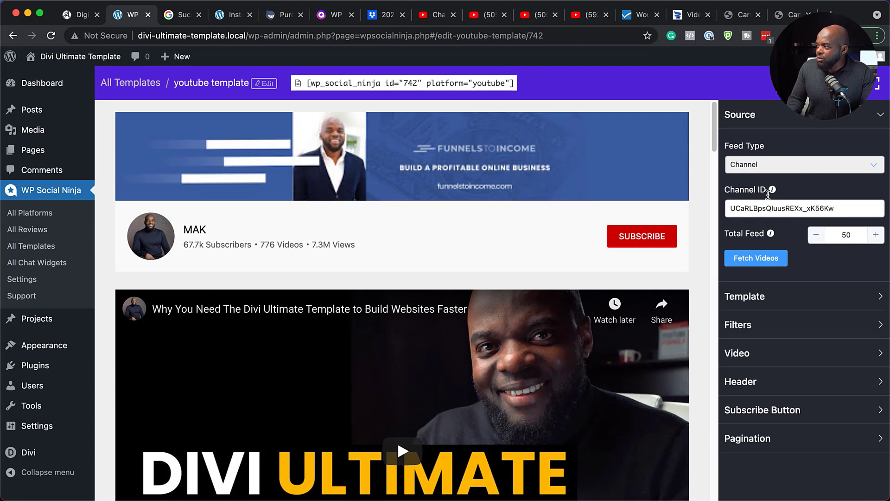
scroll(361, 349, "down", 5)
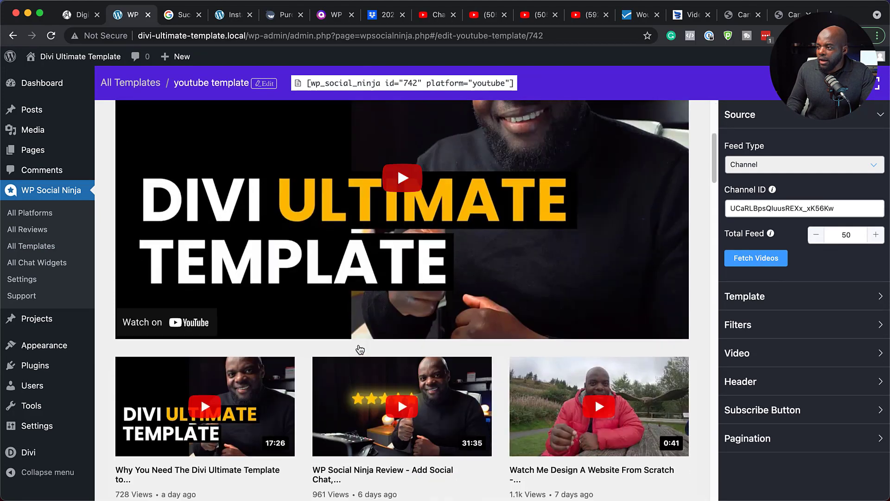
scroll(360, 348, "down", 3)
scroll(360, 345, "up", 7)
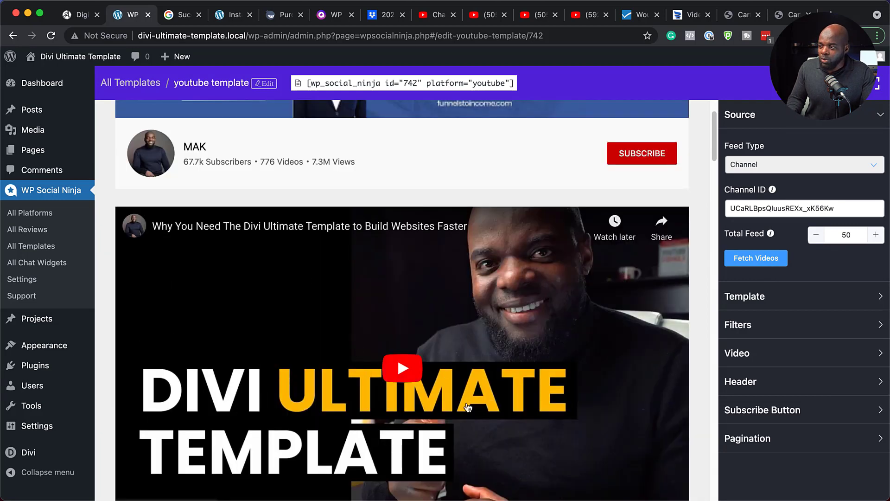
scroll(783, 336, "down", 2)
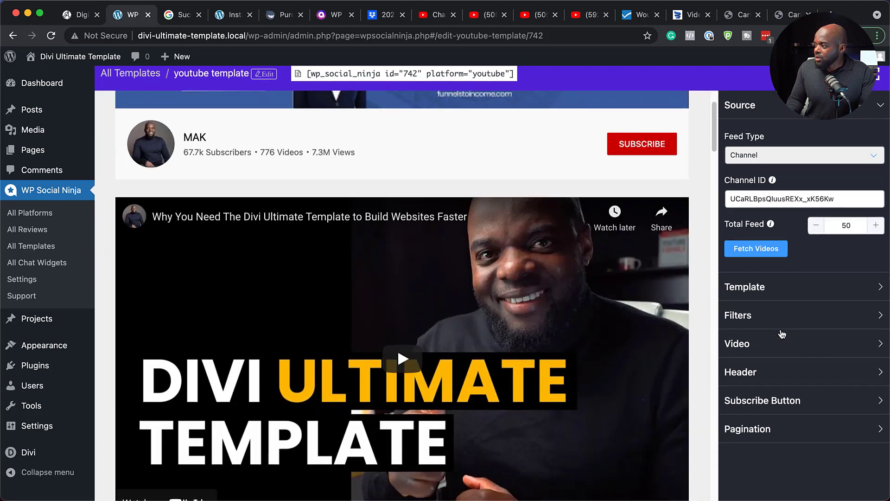
Try the Template 2 and Template 3 designs on the YouTube feed and go back to Template 1
left_click(752, 258)
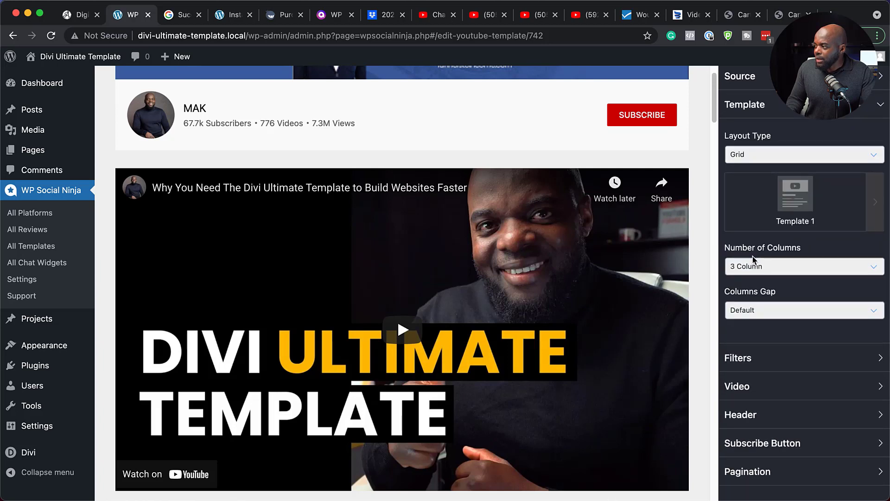
left_click(878, 203)
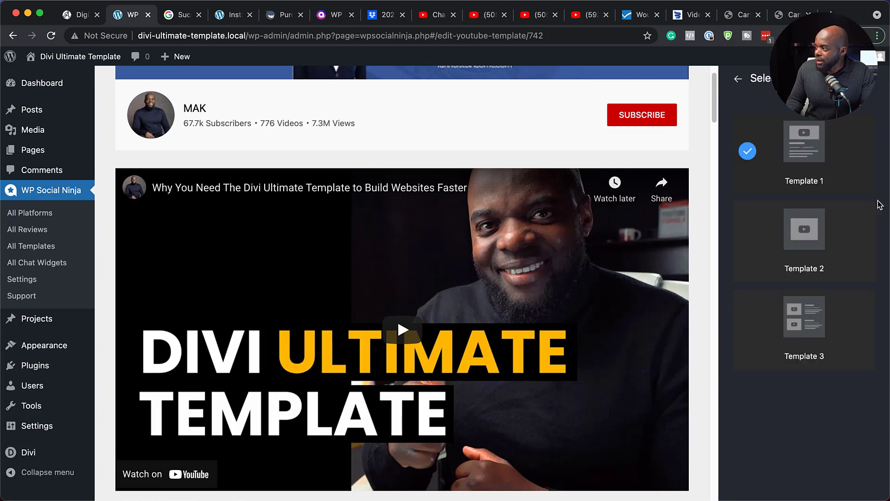
left_click(756, 241)
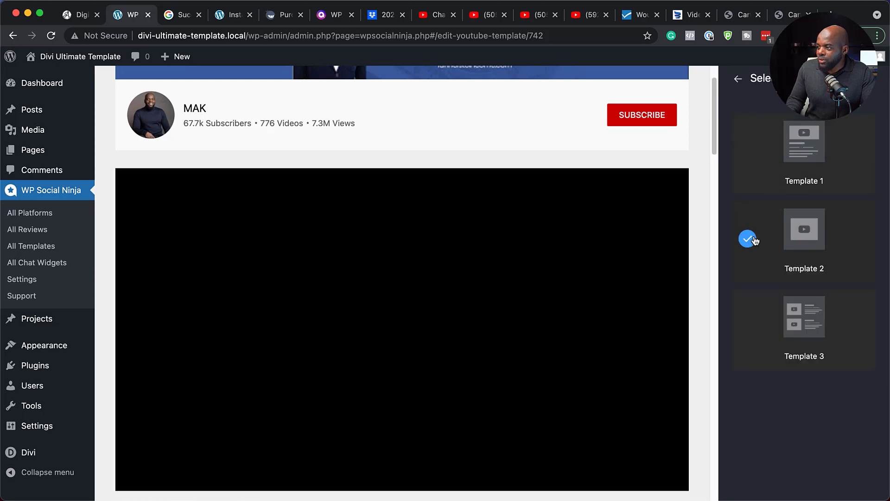
scroll(605, 353, "down", 8)
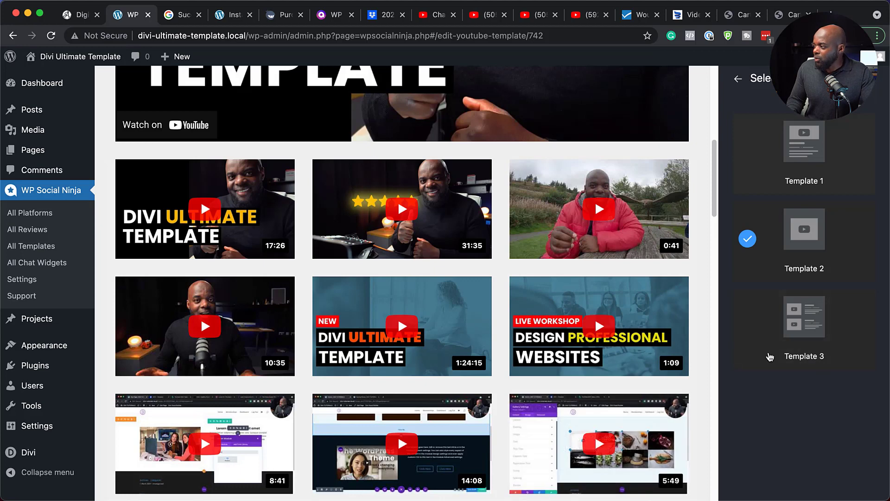
left_click(762, 330)
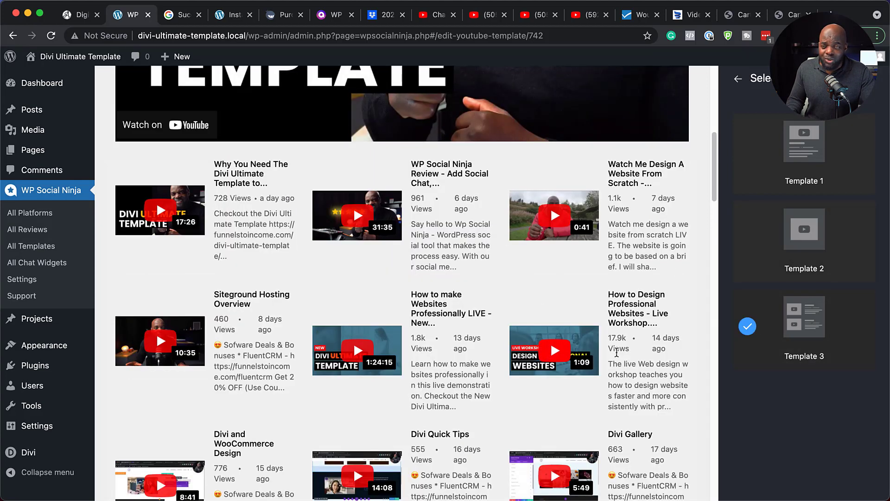
scroll(371, 255, "up", 2)
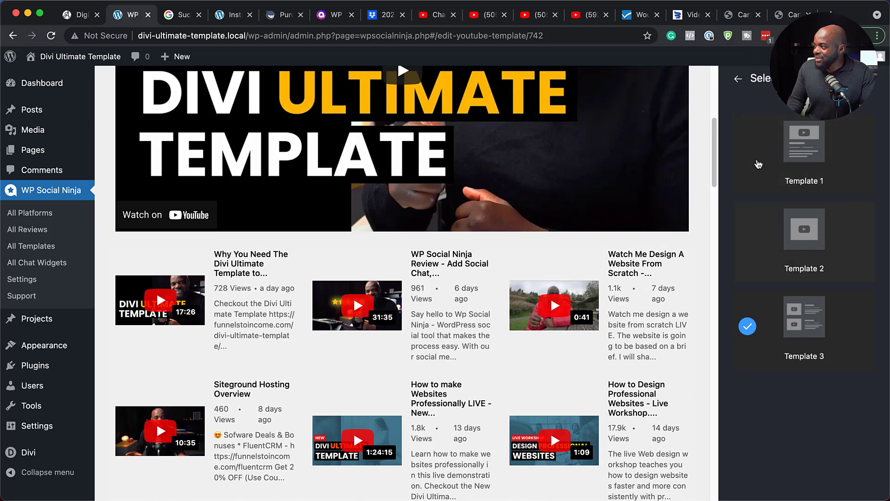
left_click(758, 167)
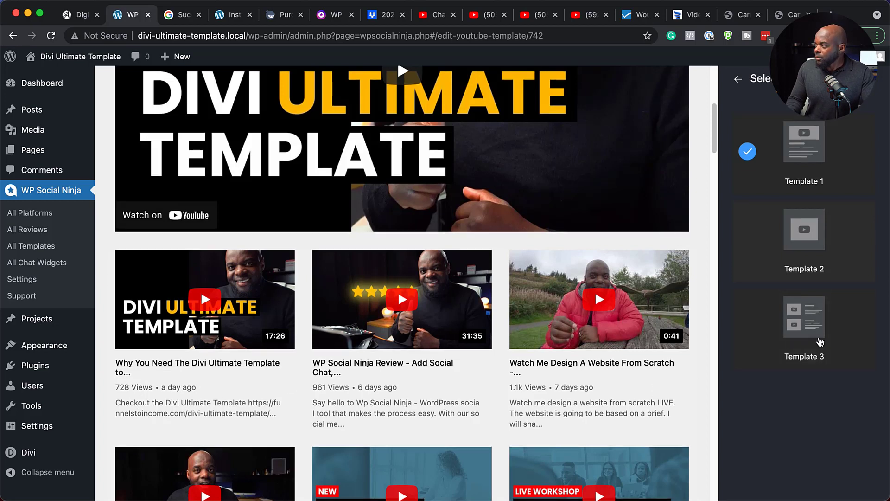
scroll(774, 241, "up", 2)
left_click(739, 118)
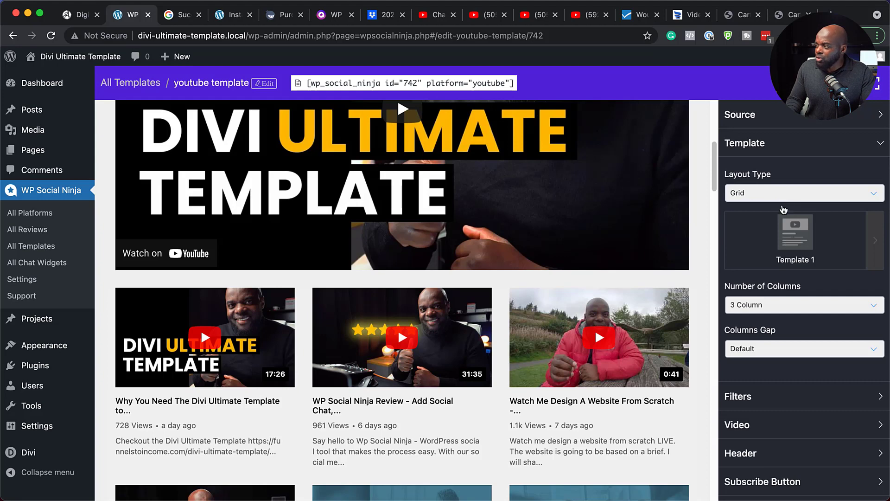
Set the YouTube grid to 4 columns with a Small columns gap
left_click(792, 310)
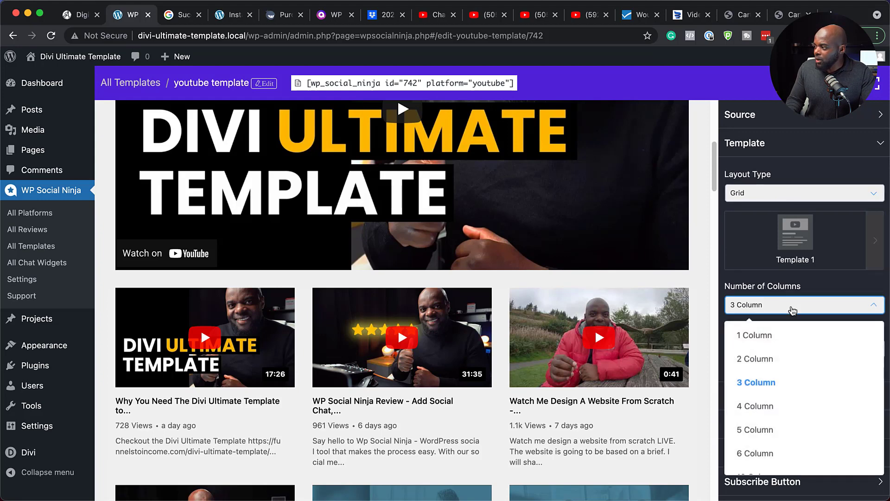
left_click(795, 404)
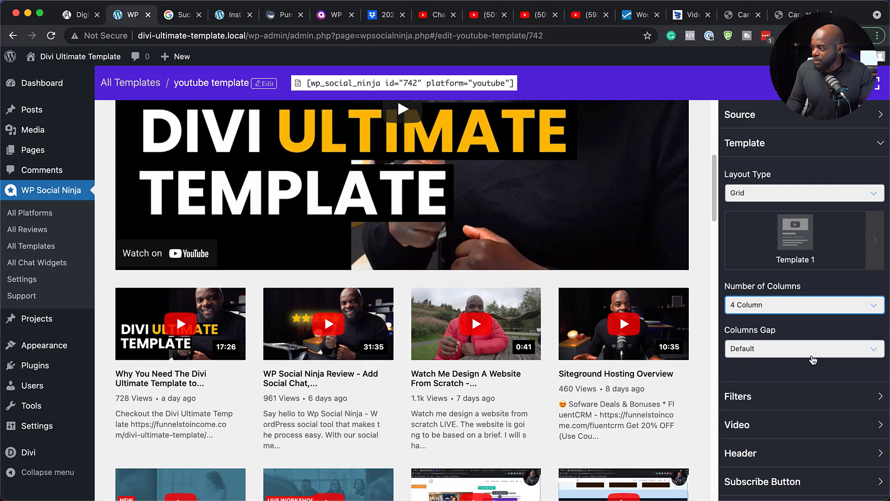
left_click(773, 354)
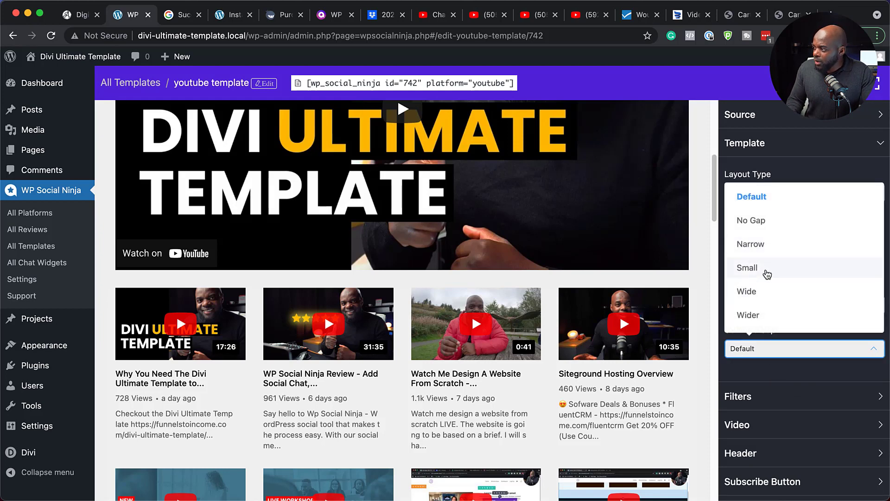
left_click(765, 269)
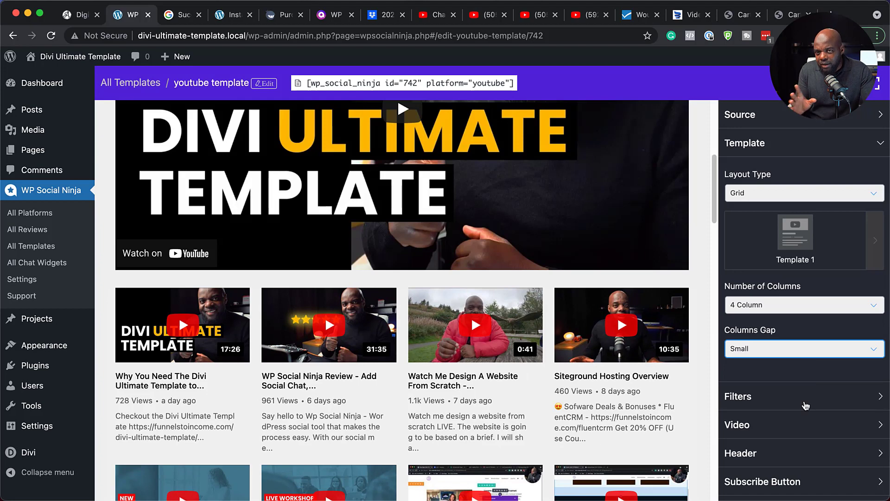
Try filtering the feed to videos containing #divi, clear that filter and look over the other hiding options
scroll(805, 404, "down", 1)
left_click(791, 396)
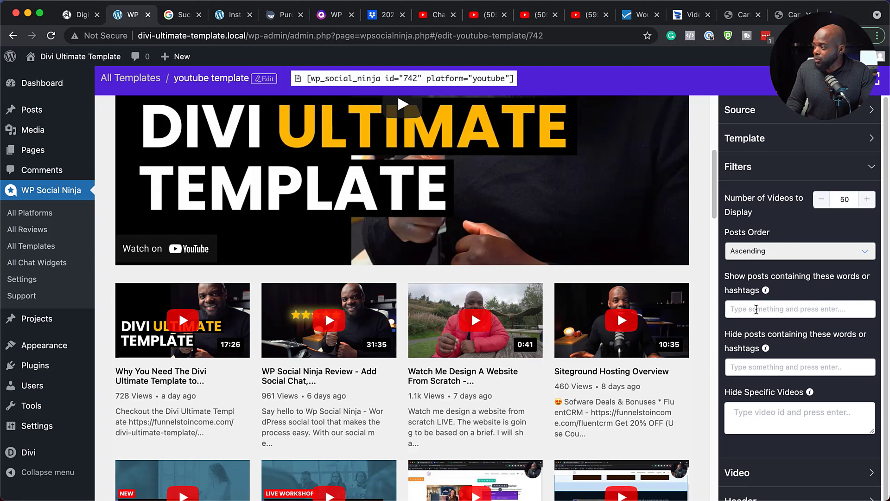
left_click(756, 309)
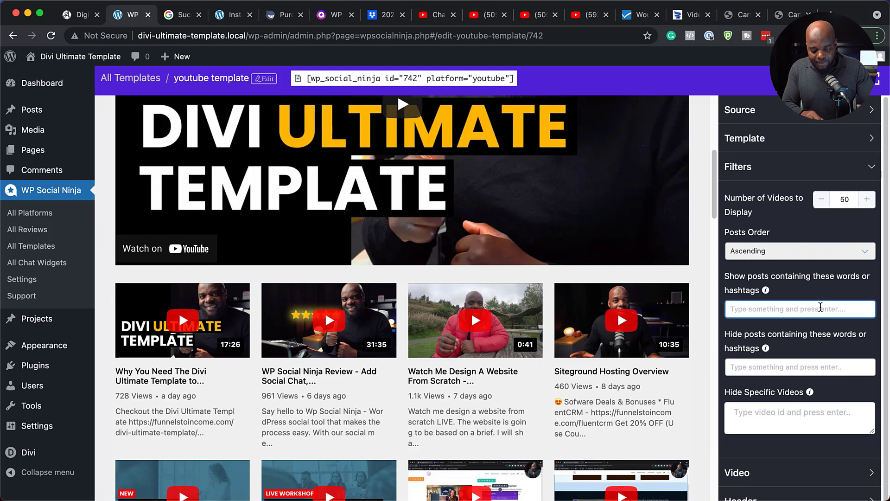
type("#divi")
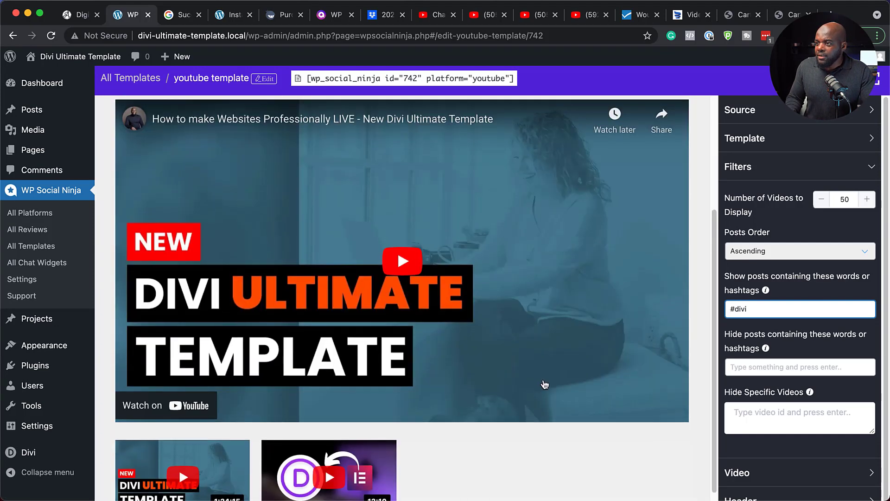
scroll(545, 384, "down", 3)
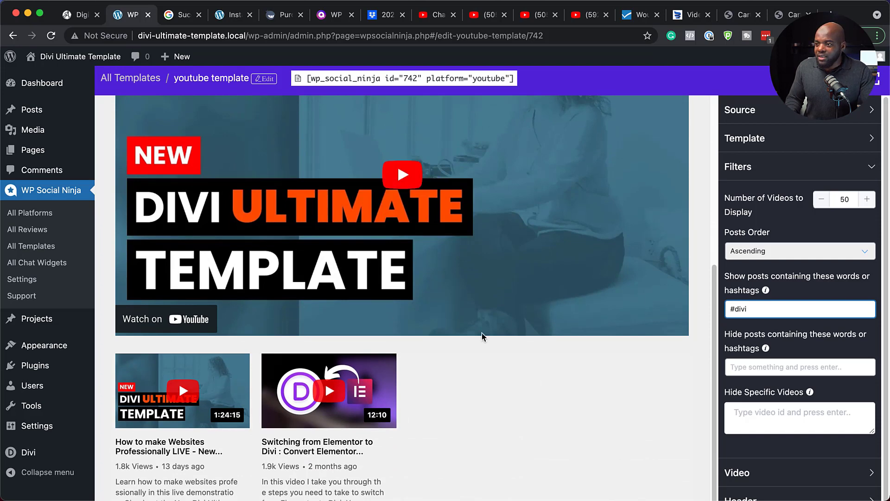
scroll(533, 398, "up", 6)
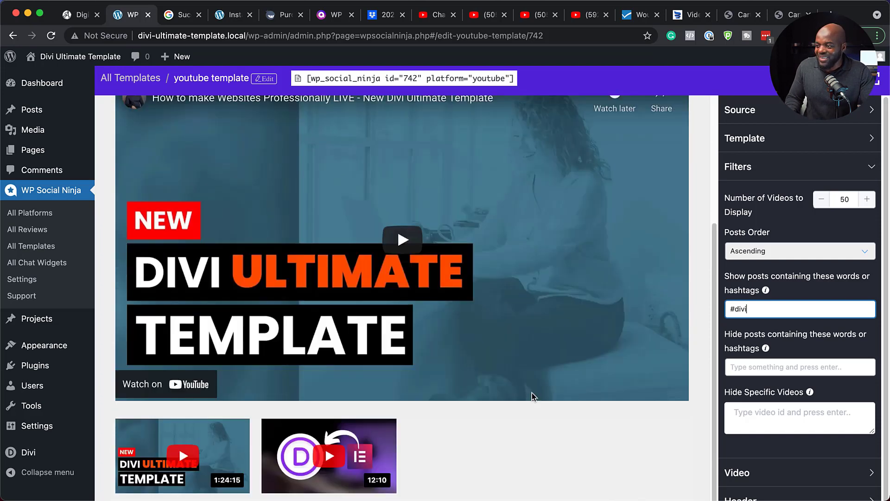
scroll(534, 397, "down", 2)
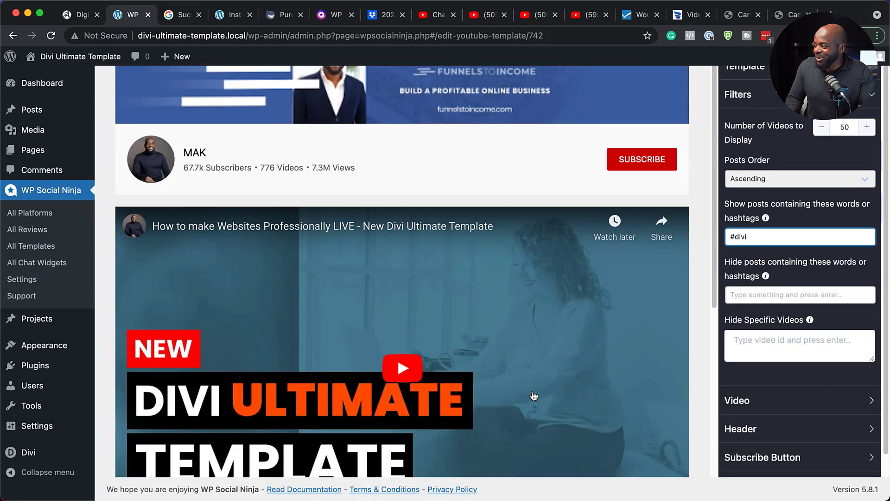
double_click(768, 235)
key("BackSpace")
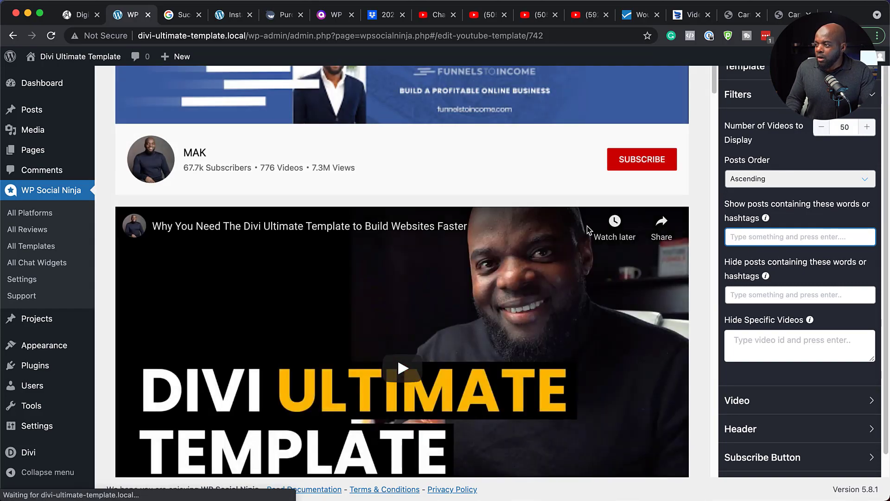
scroll(589, 230, "down", 7)
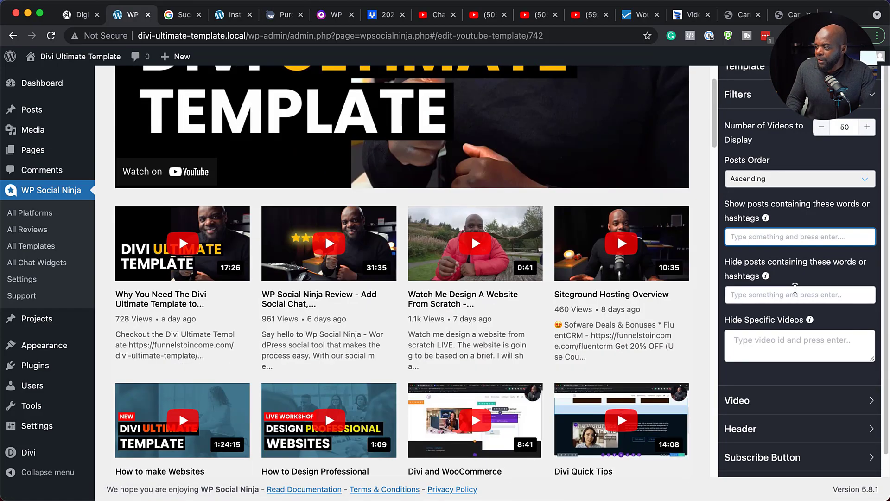
scroll(796, 288, "down", 1)
left_click(754, 318)
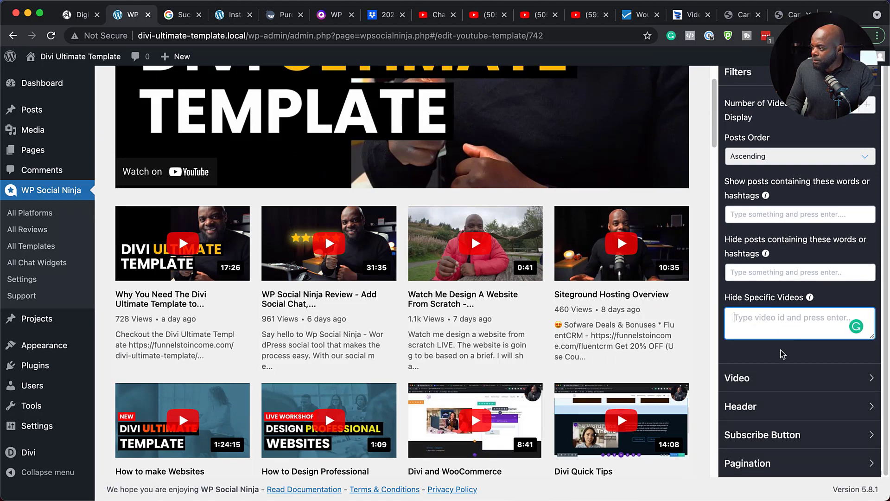
In the video settings, try hiding the play icon and the duration, restoring each one
left_click(763, 381)
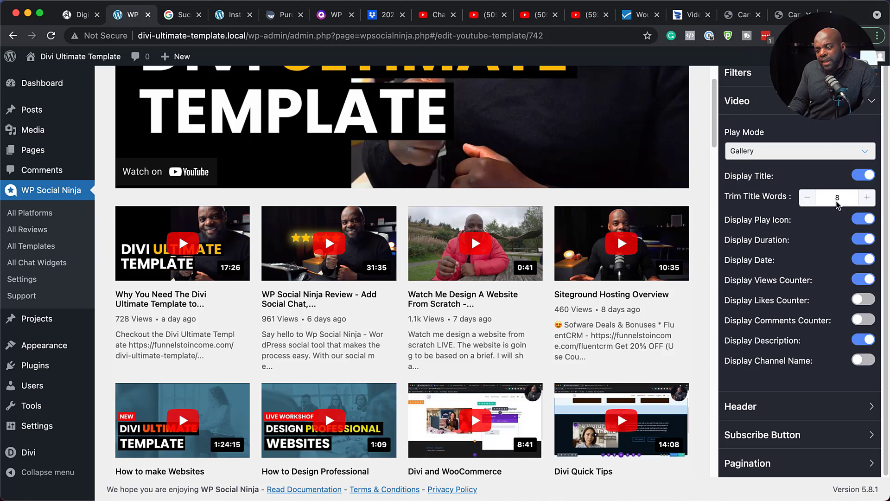
left_click(860, 221)
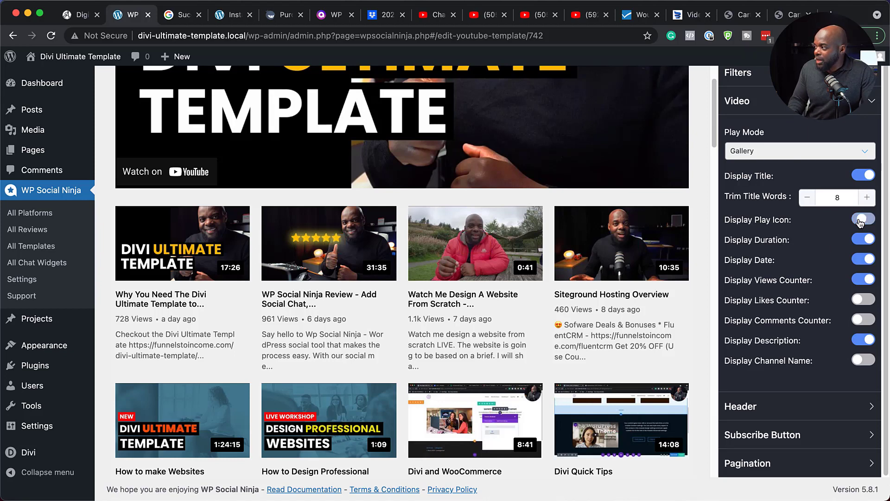
left_click(864, 220)
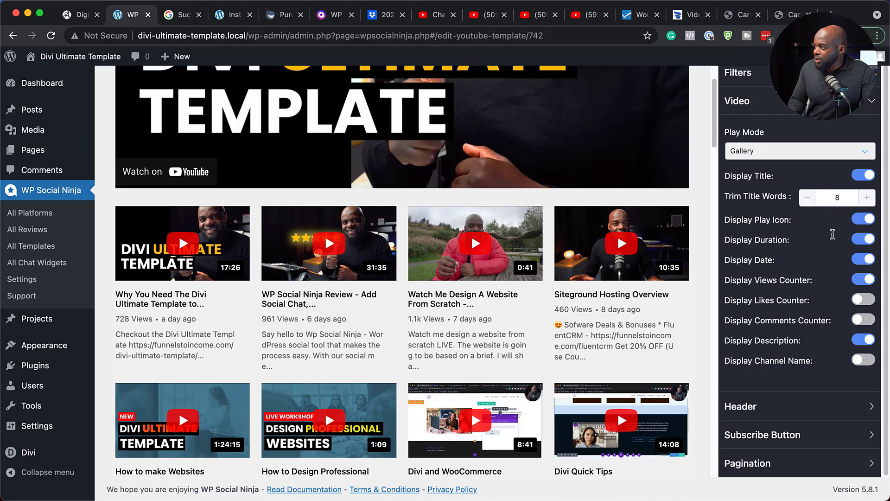
left_click(860, 240)
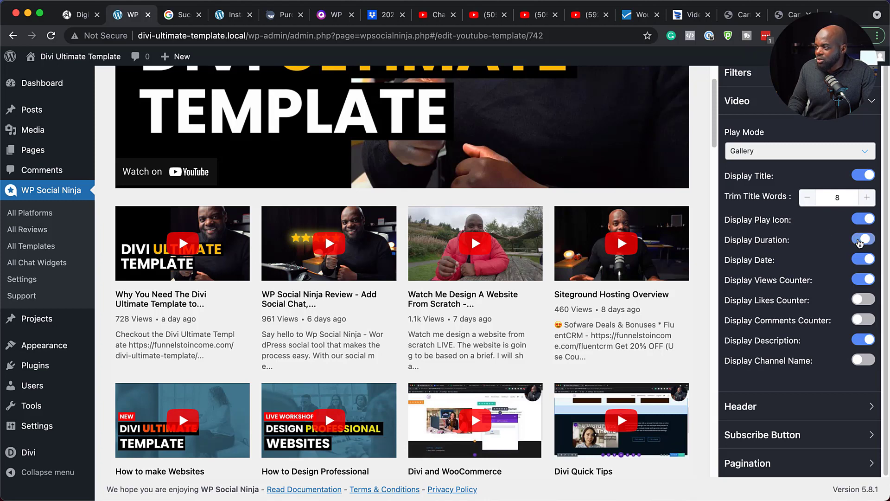
left_click(873, 243)
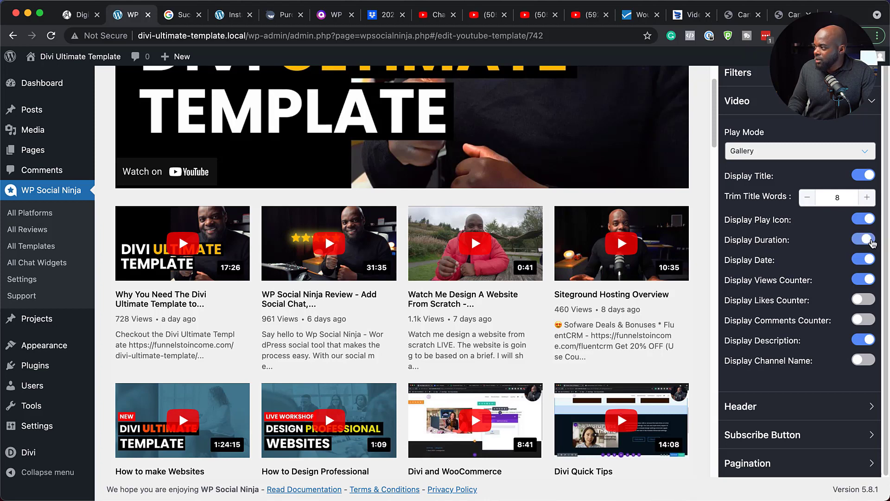
Turn off the date and the views counter for the feed's videos
left_click(858, 263)
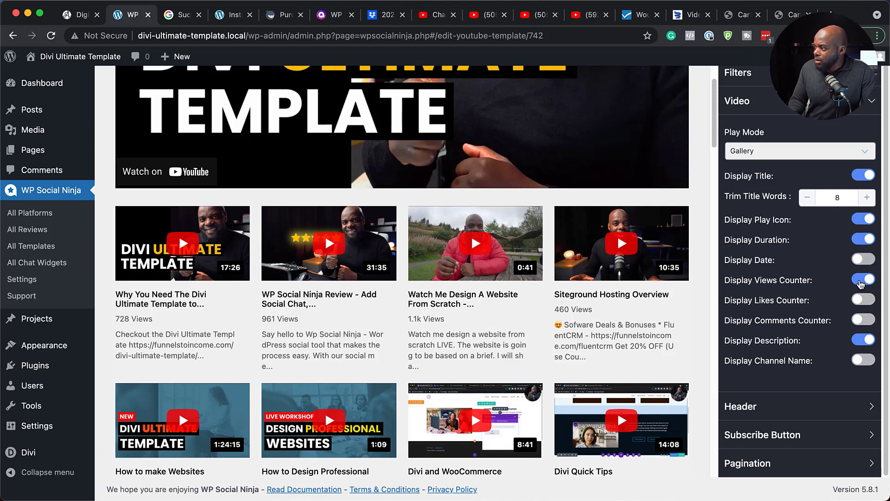
left_click(860, 280)
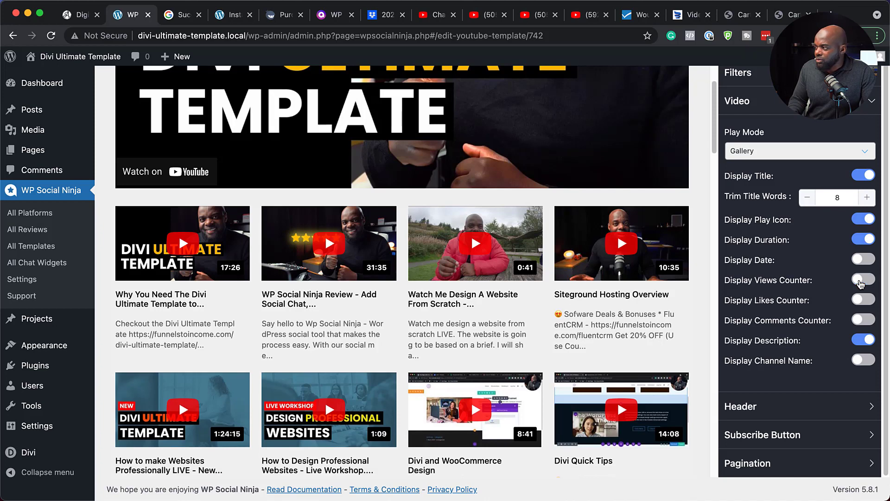
Turn off the videos' description and the whole header of the YouTube template, keeping the views counter off, and save the template
left_click(861, 281)
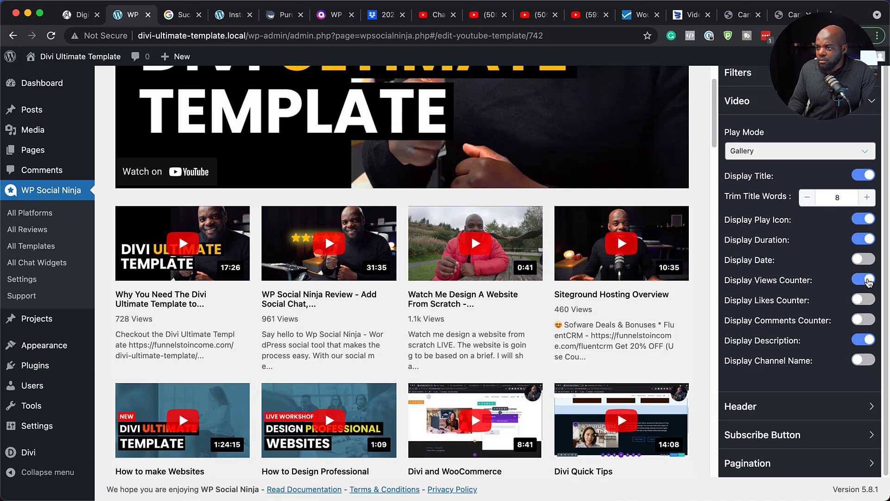
left_click(867, 280)
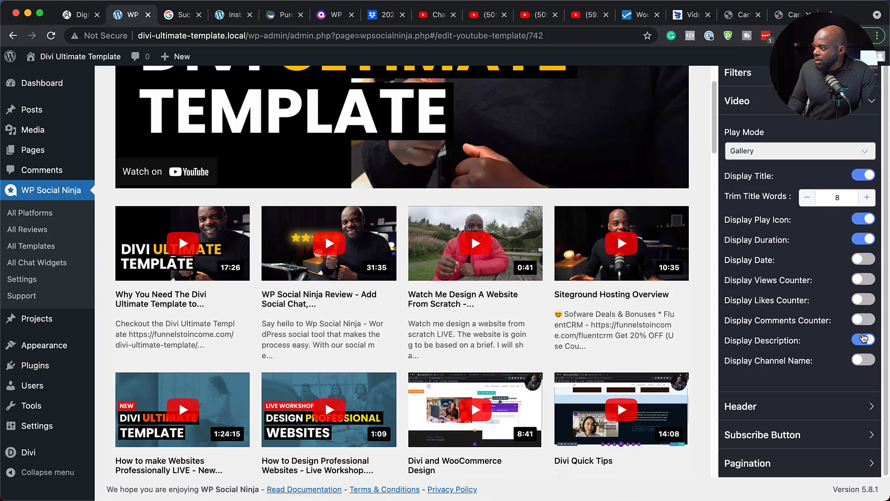
left_click(859, 341)
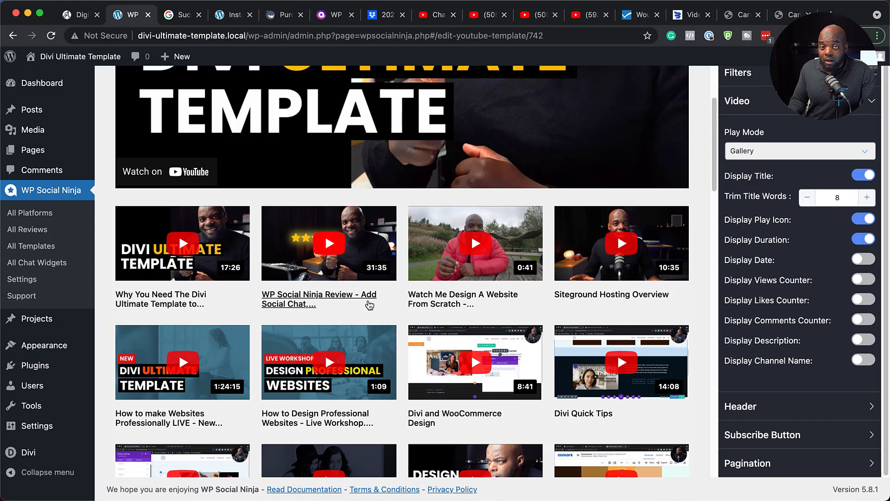
left_click(779, 411)
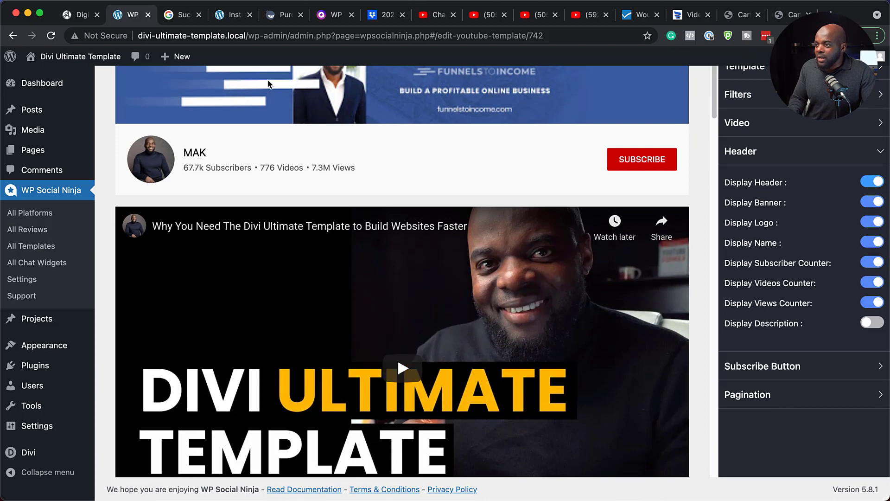
left_click(865, 184)
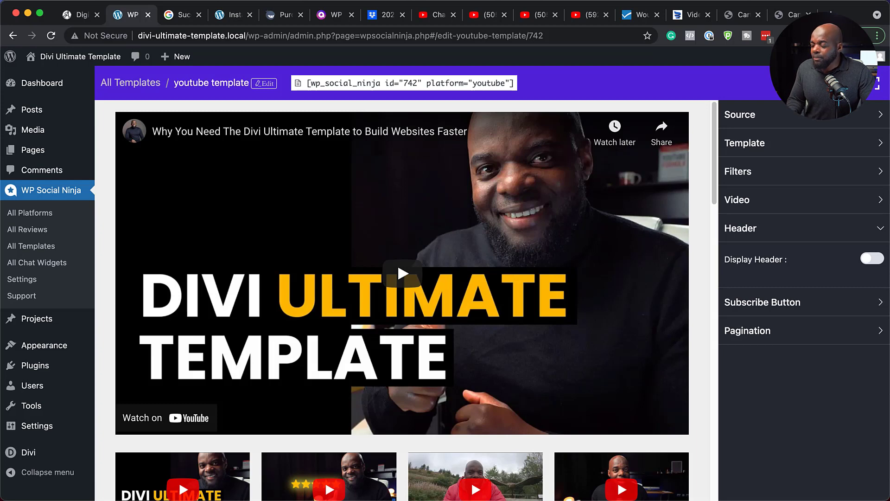
left_click(806, 83)
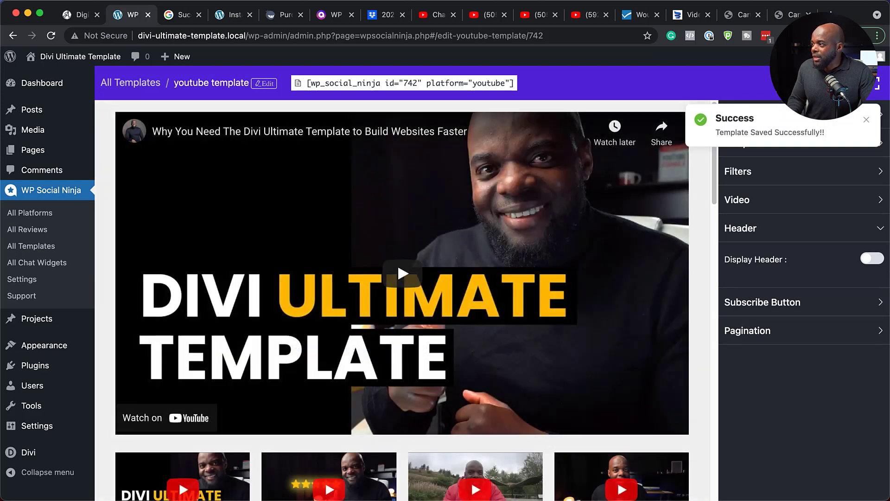
Copy the YouTube template's shortcode and create a new page titled "Latest YouTube Videos"
left_click(352, 84)
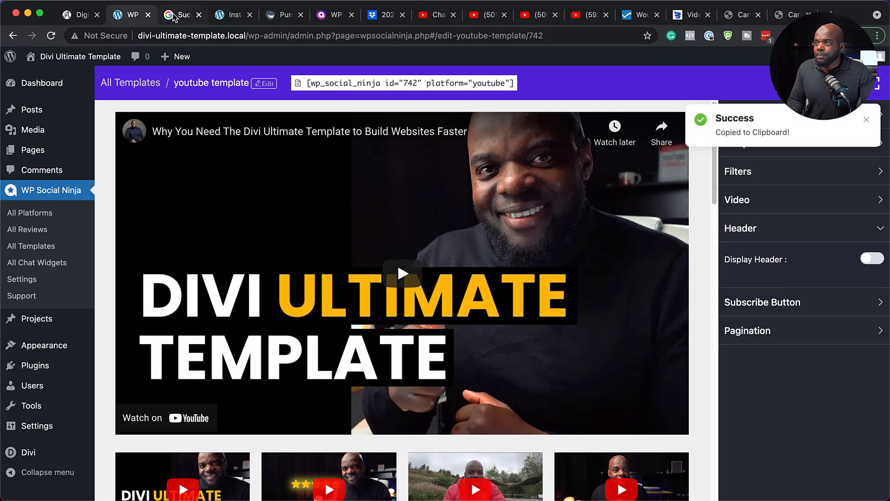
mouse_move(181, 58)
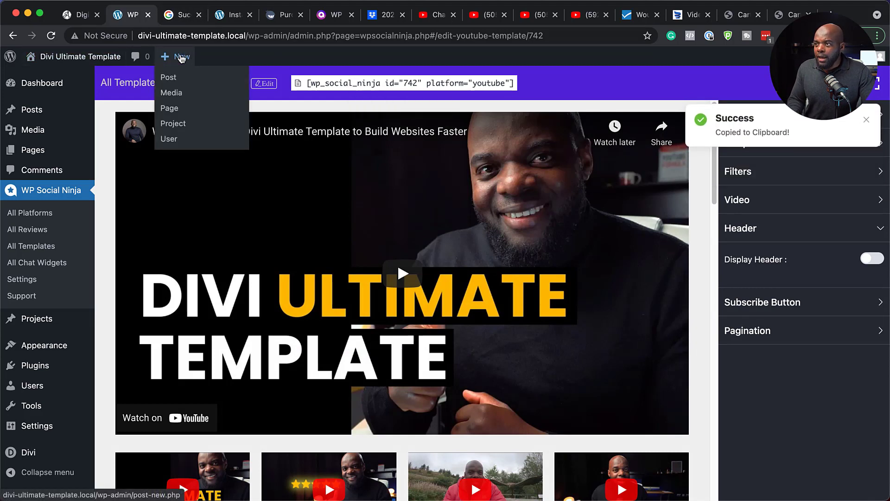
left_click(176, 109, "super")
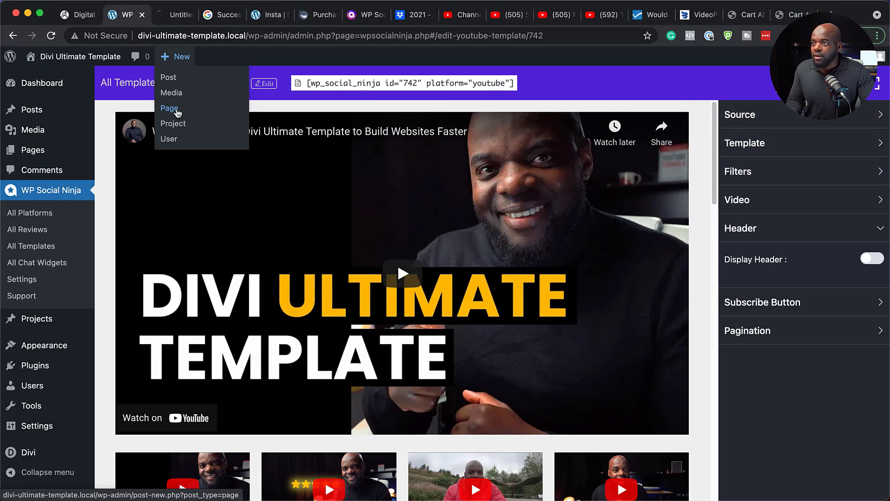
left_click(176, 19)
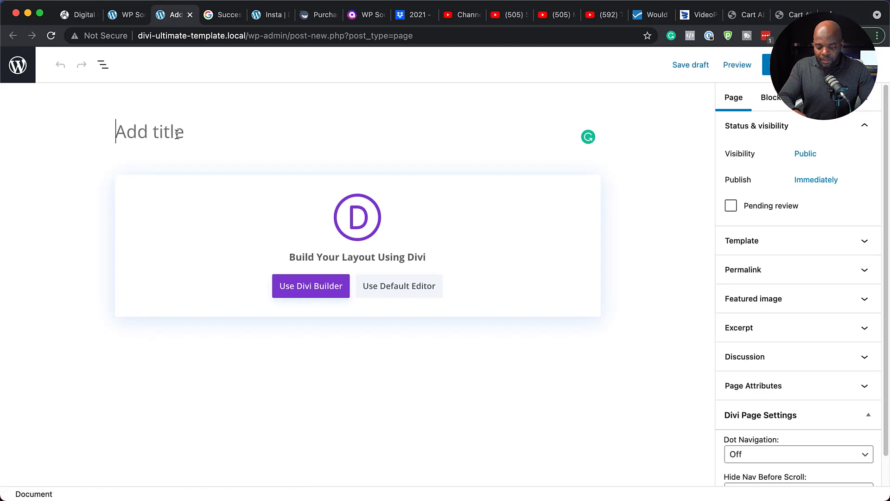
type("You")
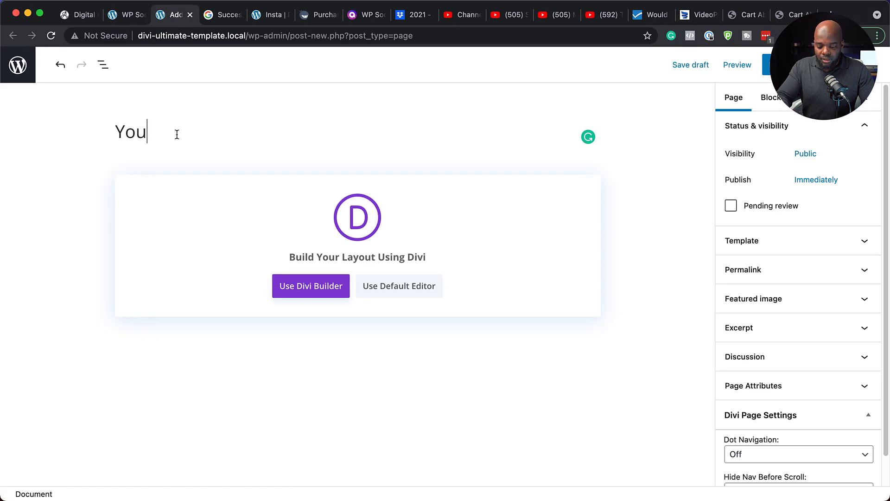
key("BackSpace")
key("BackSpace")
key("BackSpace")
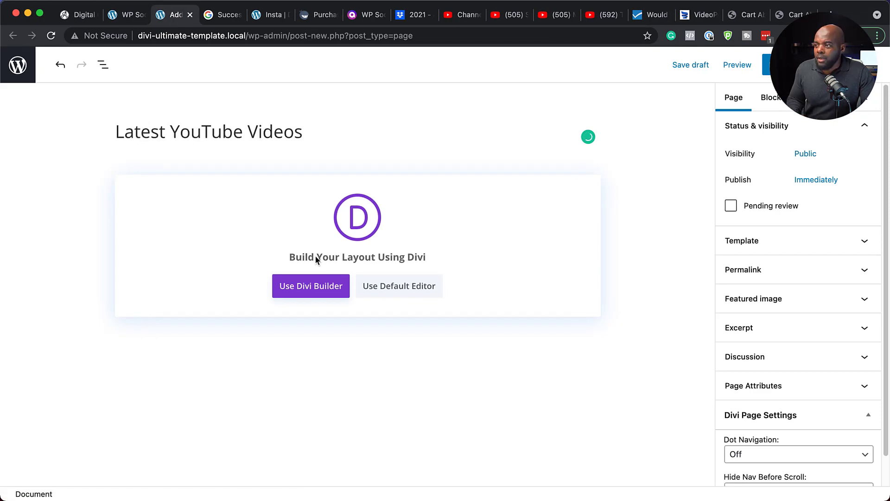
Build the page from scratch with the Divi Builder, adding a single-column row that holds a Text module
left_click(318, 292)
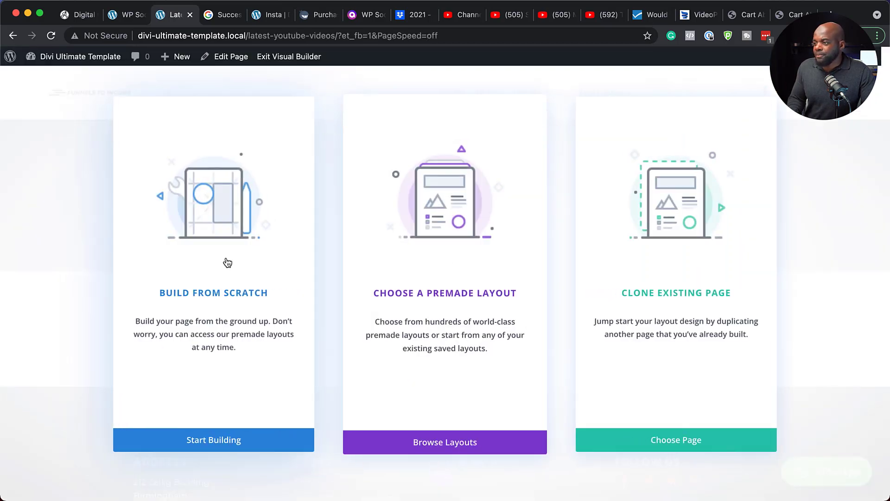
left_click(225, 294)
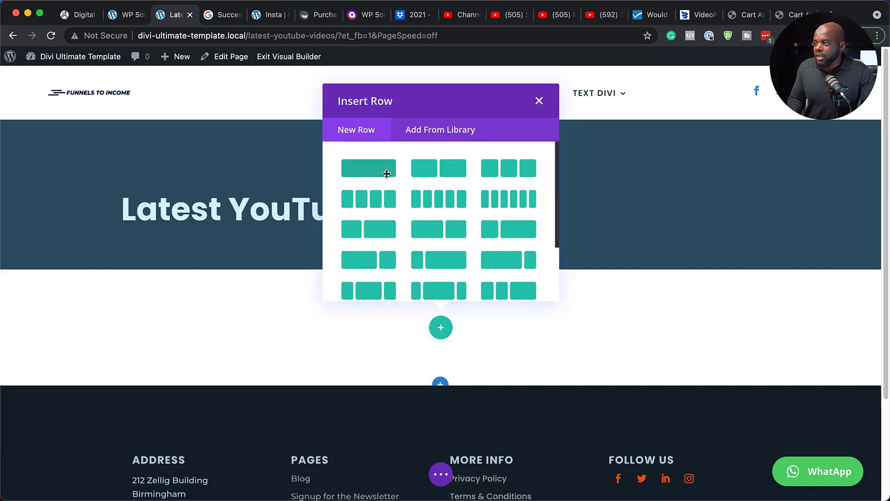
left_click(388, 177)
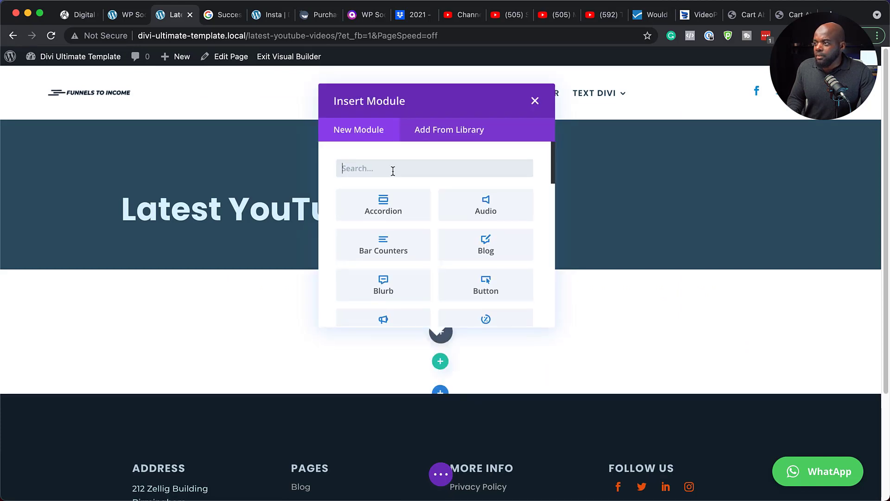
type("text")
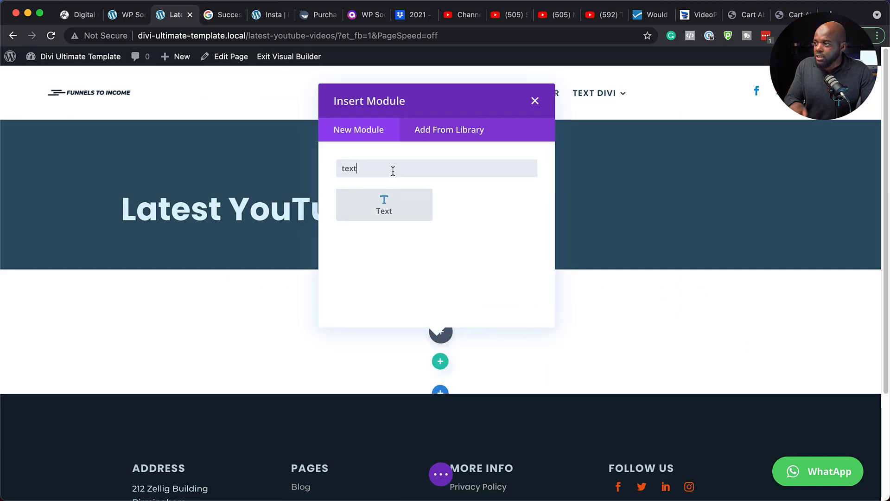
left_click(388, 202)
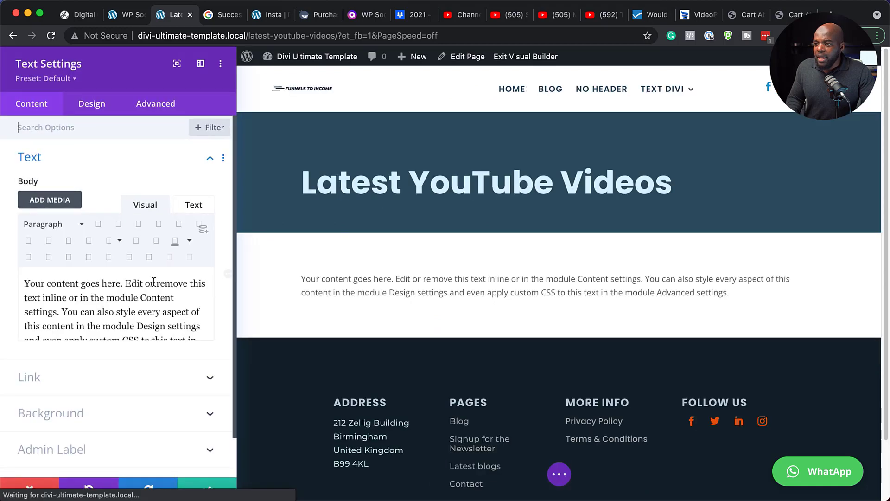
Replace the Text module's placeholder content with the shortcode [wp_social_ninja id="742" platform="youtube"] and save the module
double_click(149, 325)
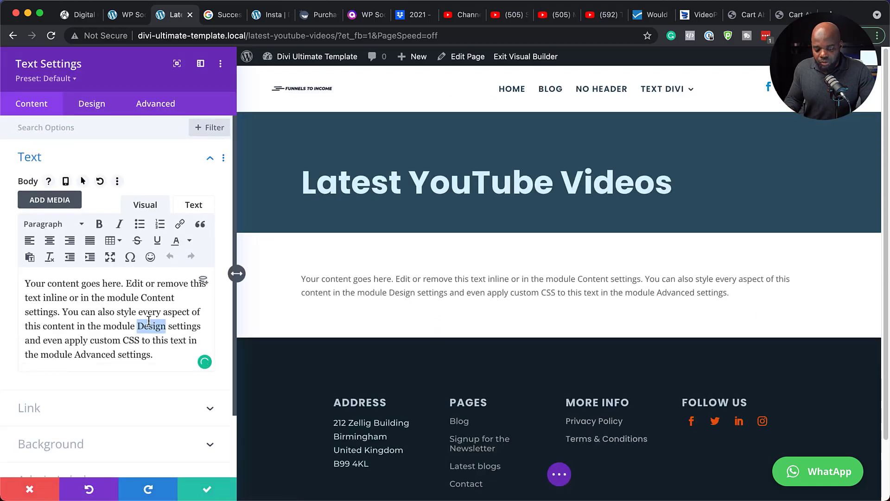
key("ctrl+a")
key("BackSpace")
type("[wp_social_ninja id=\"742\" platform=\"youtube\"]")
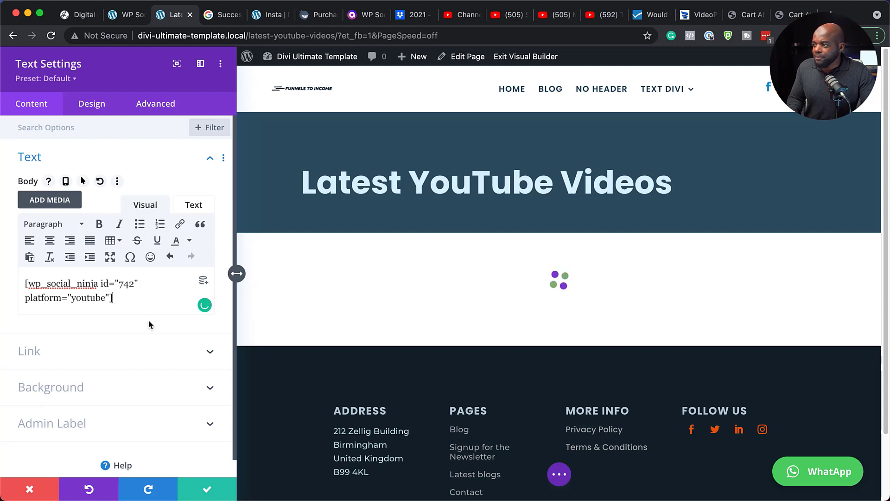
left_click(207, 489)
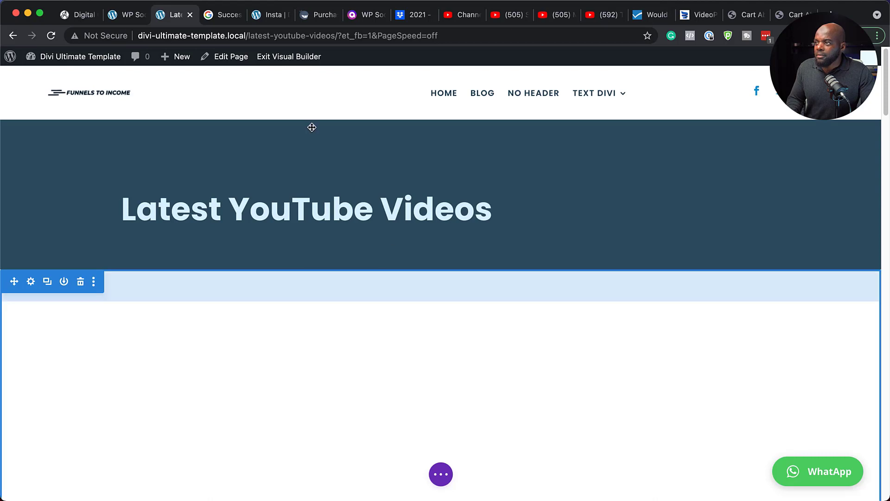
Save the page, exit the Visual Builder and look through the YouTube video feed on the live page
left_click(304, 63)
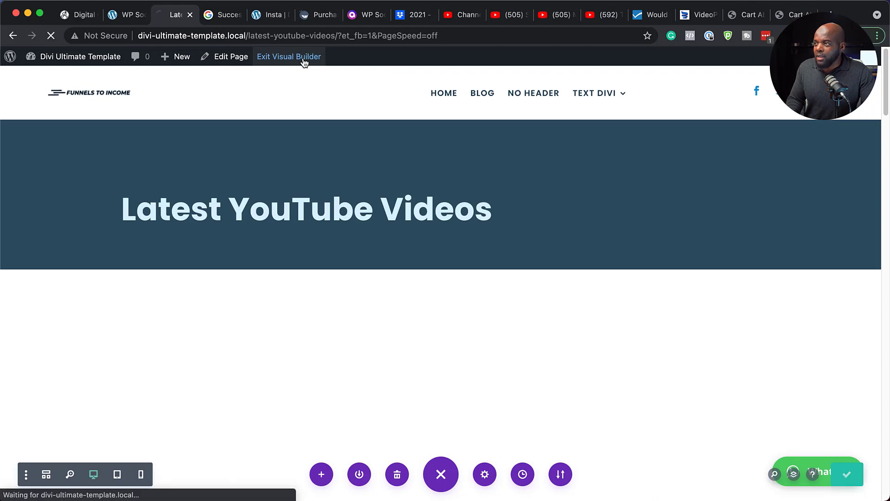
scroll(763, 323, "down", 7)
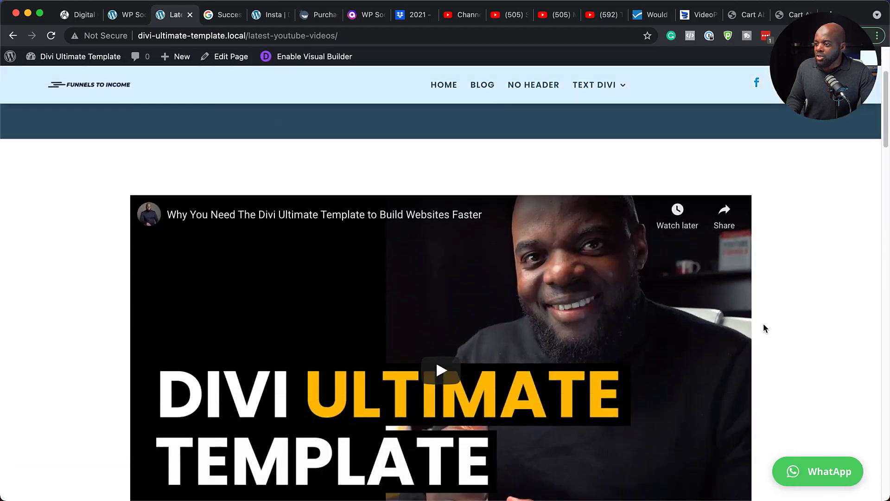
scroll(765, 327, "down", 5)
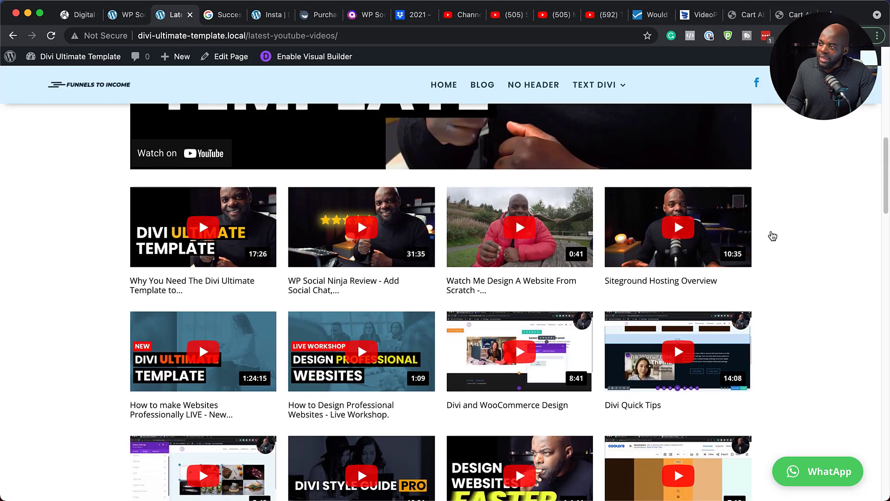
scroll(827, 323, "down", 7)
scroll(828, 323, "down", 14)
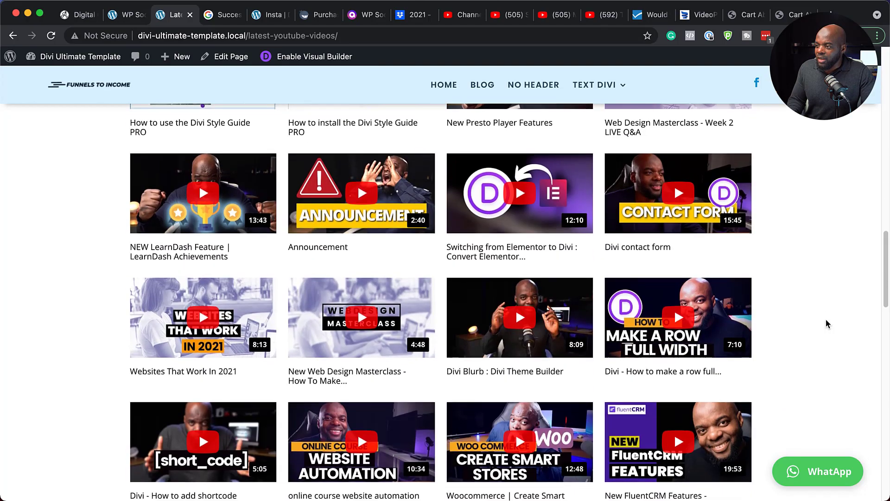
scroll(828, 323, "down", 13)
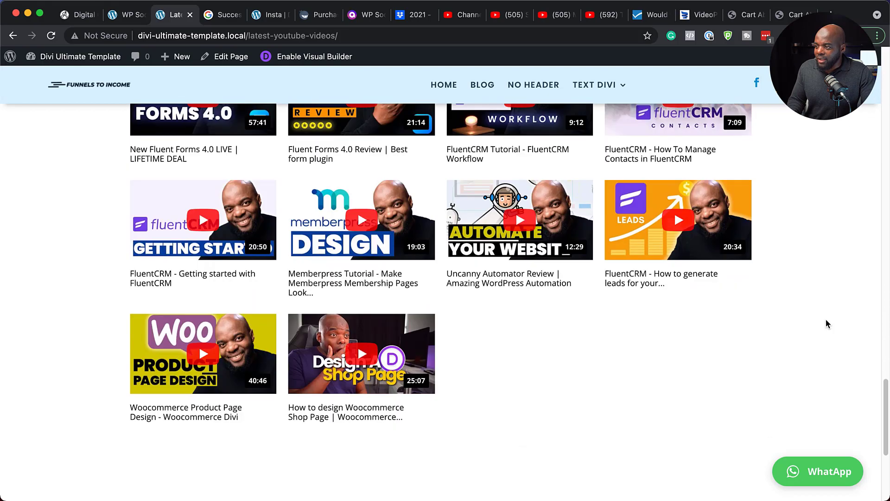
scroll(828, 323, "up", 20)
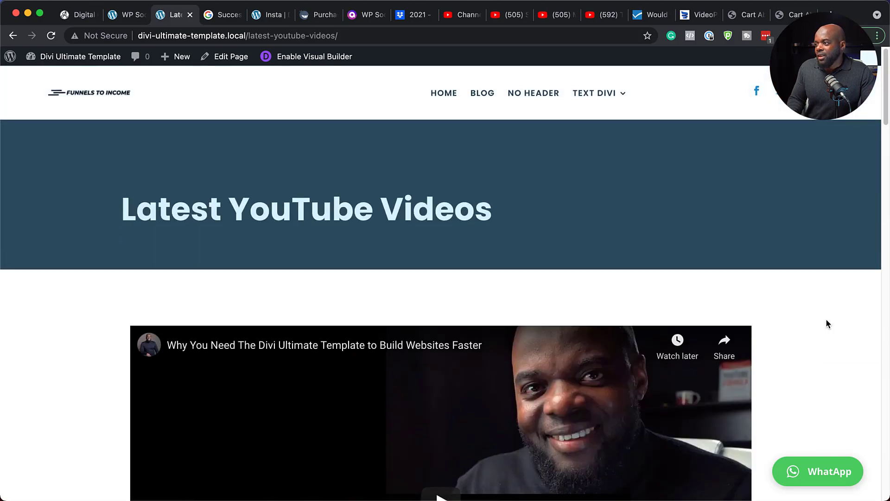
scroll(827, 323, "down", 4)
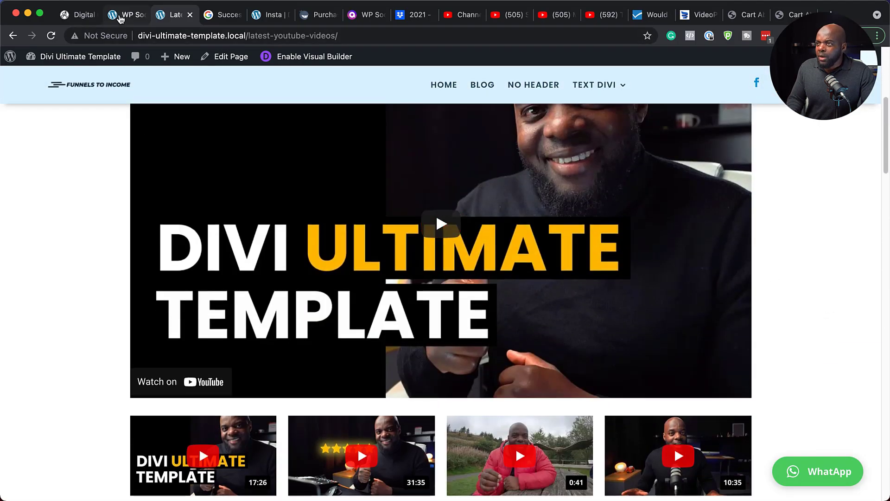
In WP Social Ninja's YouTube settings, try checking for new feeds every 1 Day, and set the interval to 1 Week instead
left_click(120, 16)
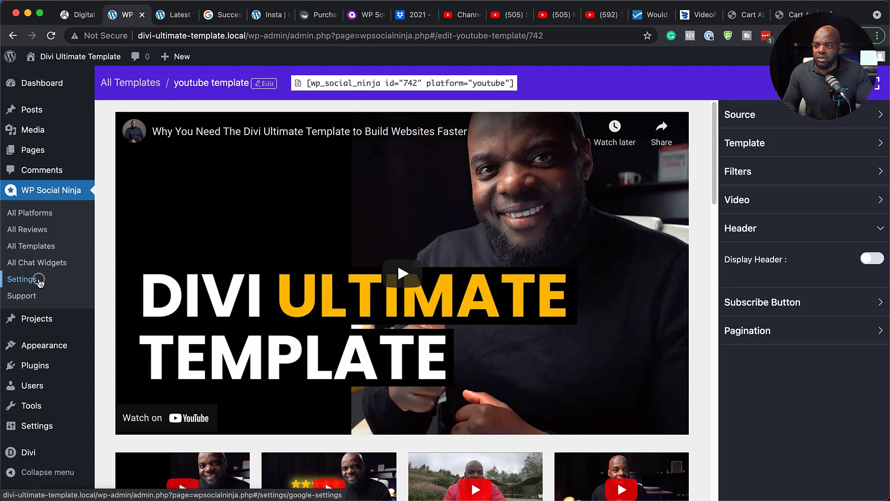
left_click(22, 279)
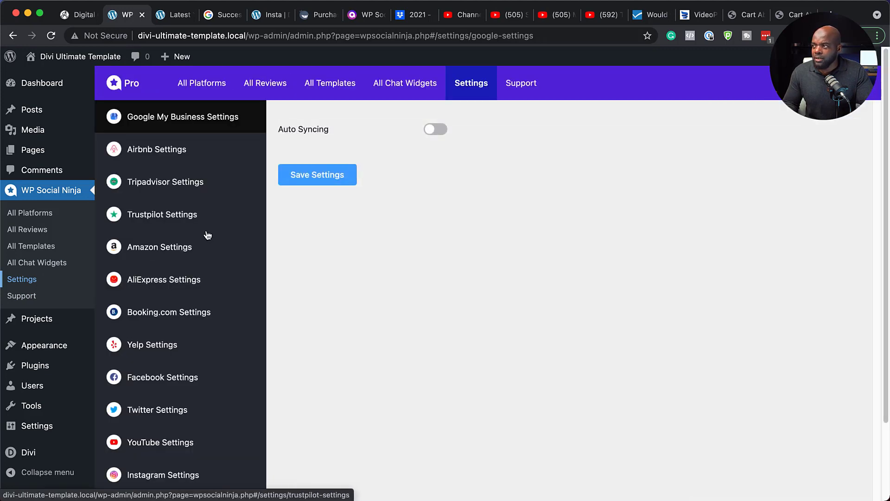
scroll(210, 306, "down", 3)
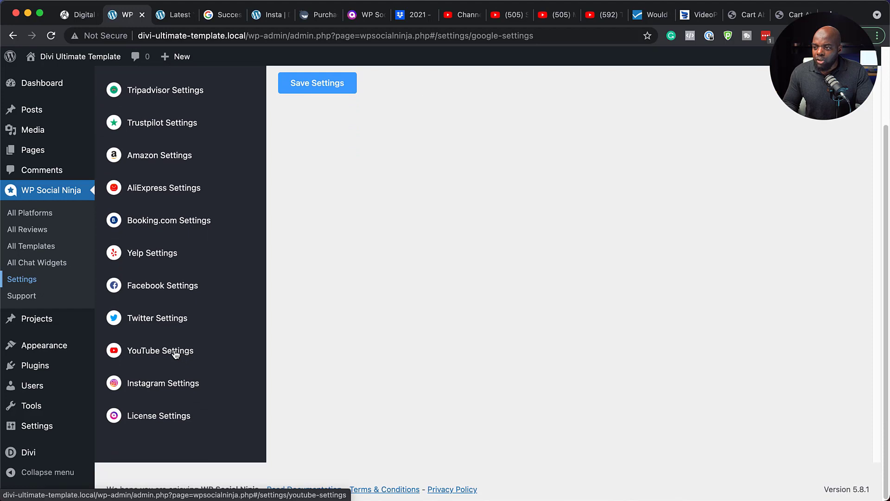
left_click(176, 354)
scroll(568, 273, "up", 3)
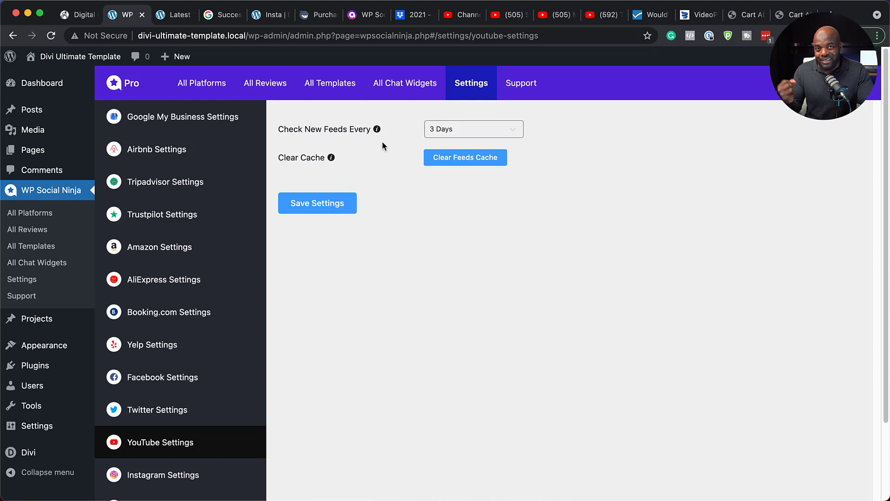
left_click(492, 131)
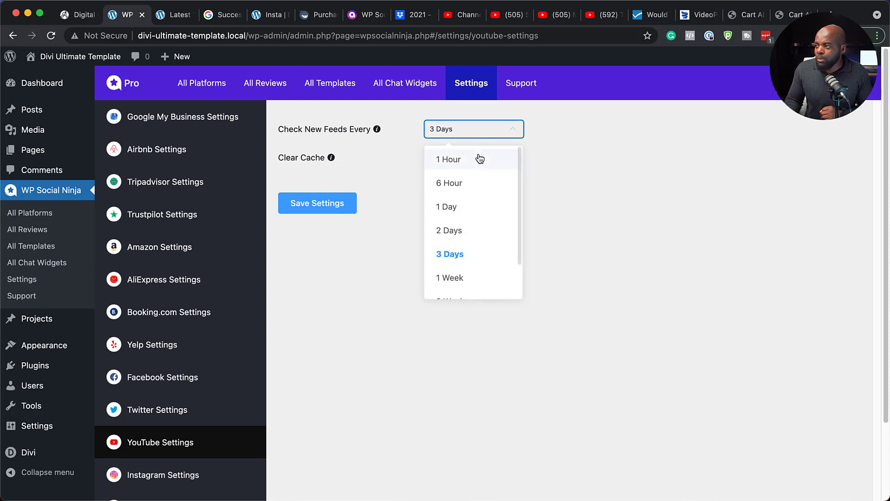
left_click(469, 213)
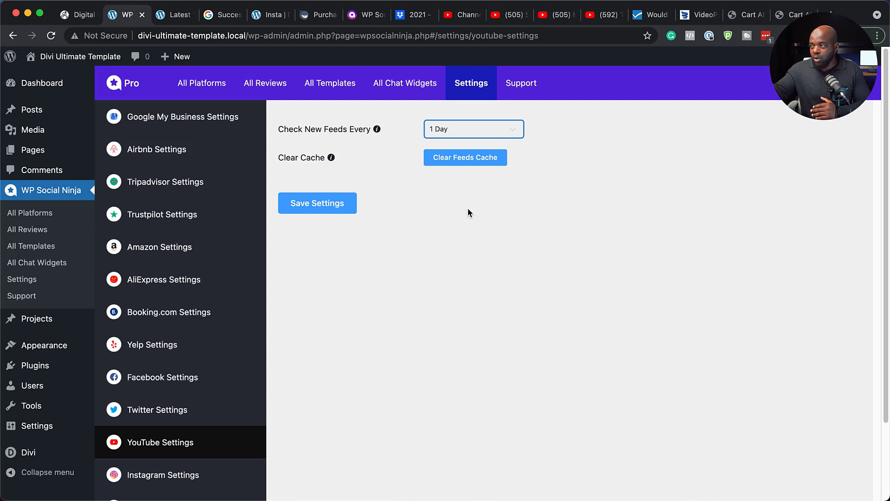
left_click(497, 130)
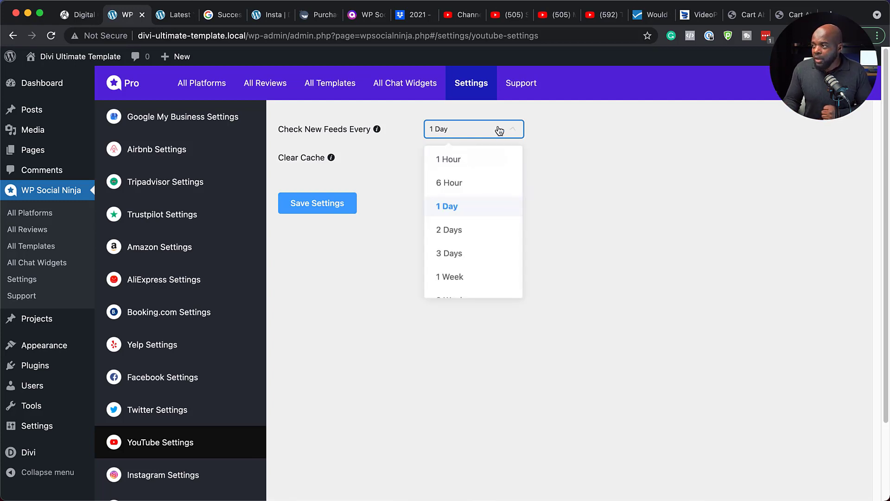
left_click(481, 279)
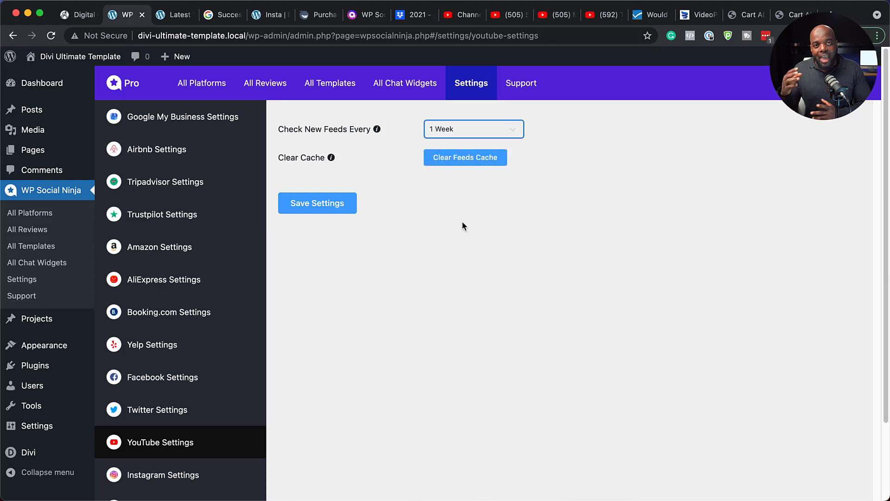
Clear the YouTube feeds cache and save the YouTube settings
left_click(463, 162)
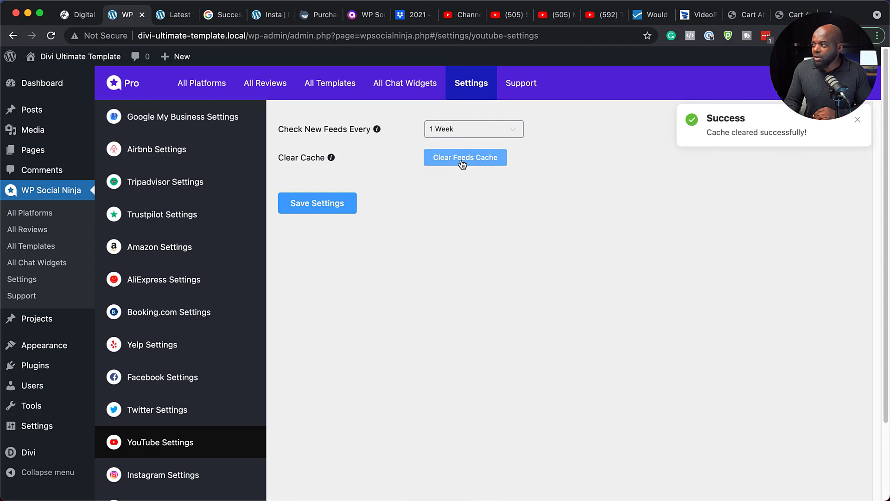
left_click(333, 205)
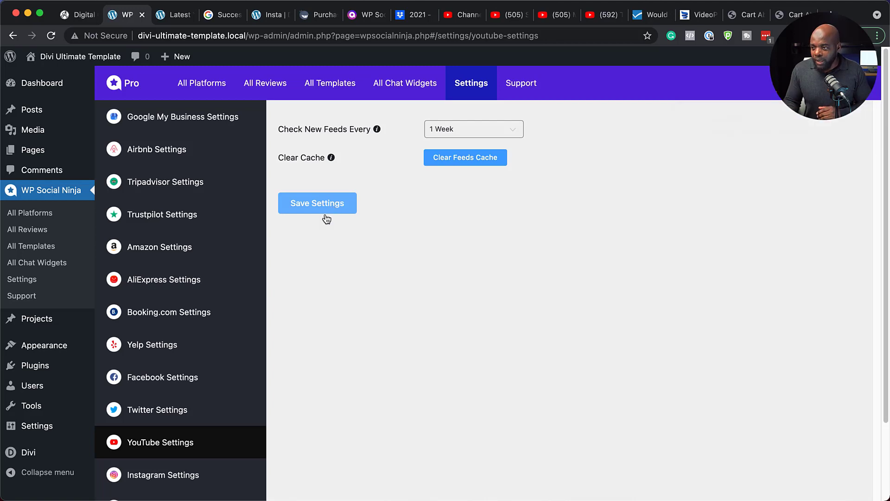
In the Instagram settings, set the interval for checking new feeds to 3 Days and save the settings
scroll(196, 438, "down", 2)
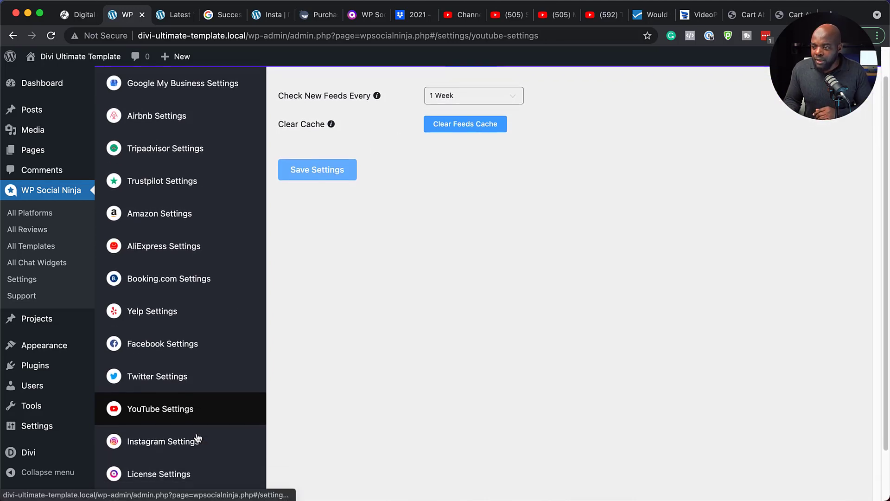
left_click(188, 442)
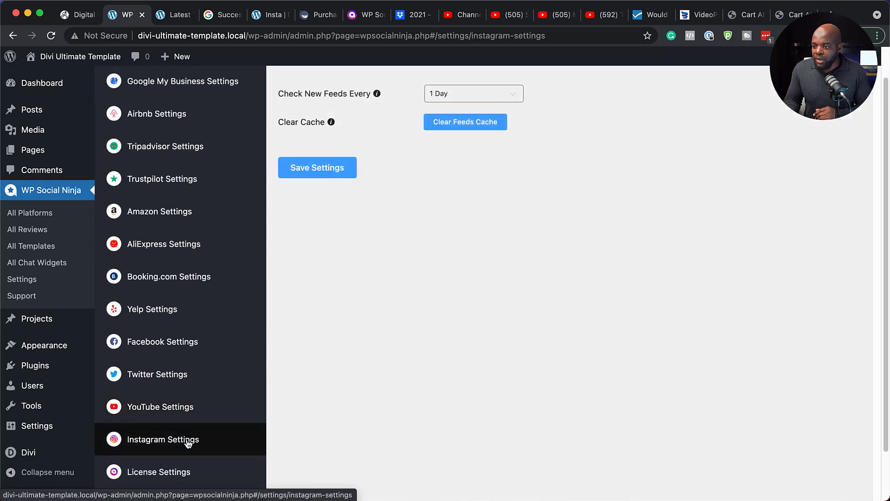
left_click(479, 95)
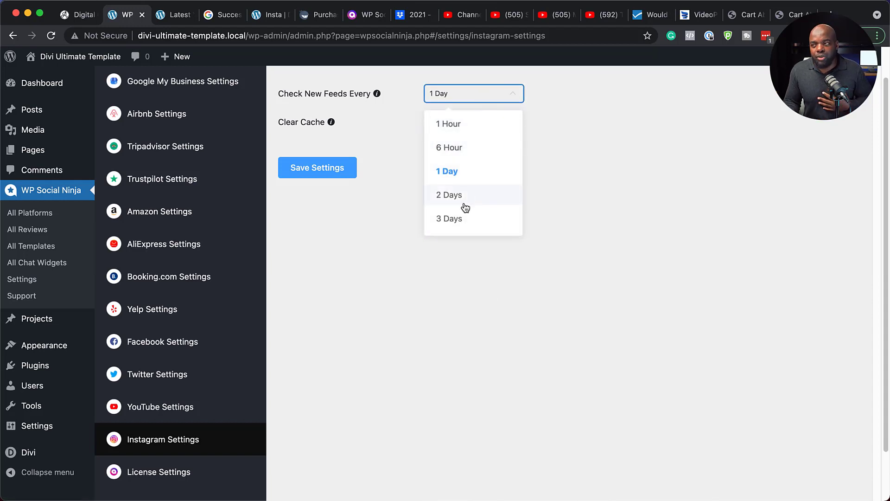
scroll(469, 194, "down", 3)
left_click(468, 165)
scroll(468, 167, "up", 5)
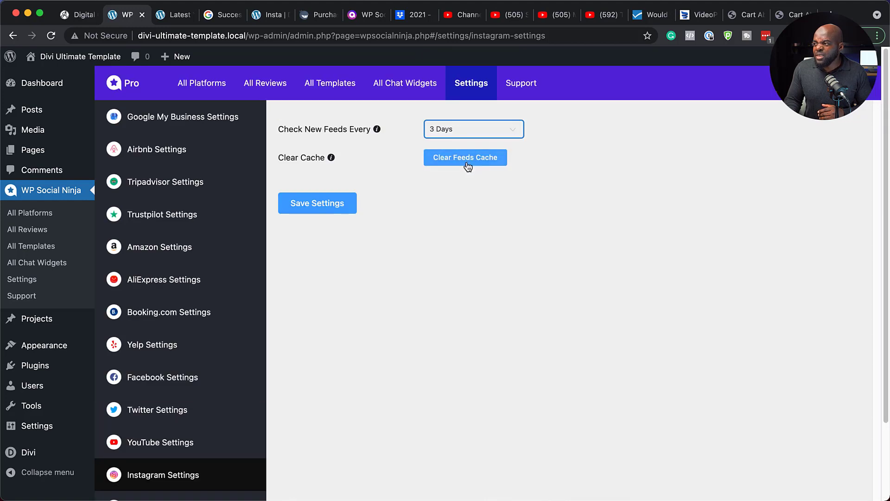
left_click(308, 206)
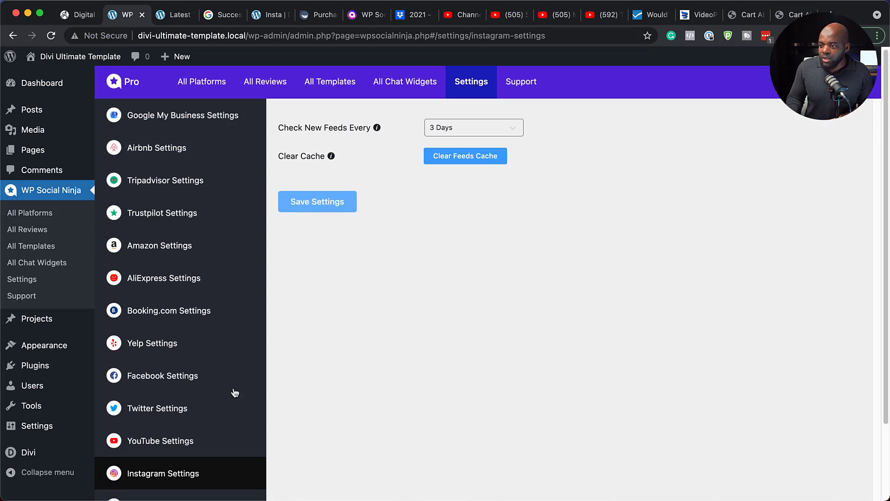
scroll(233, 392, "down", 3)
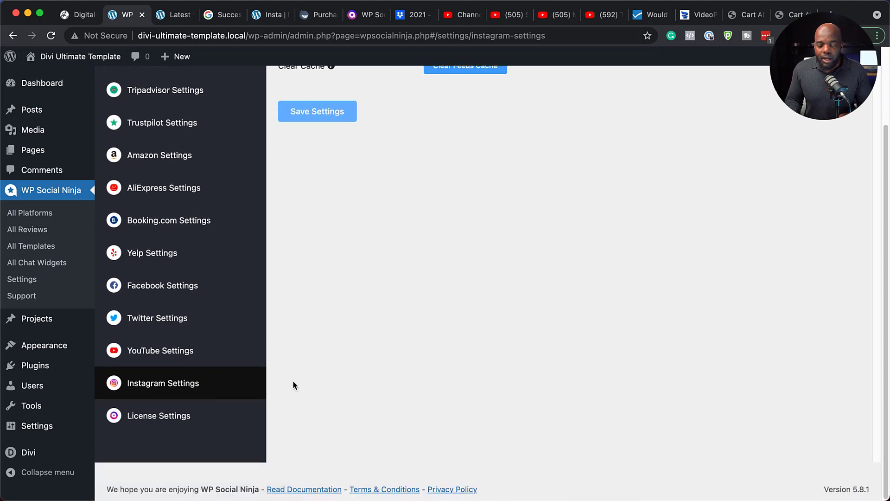